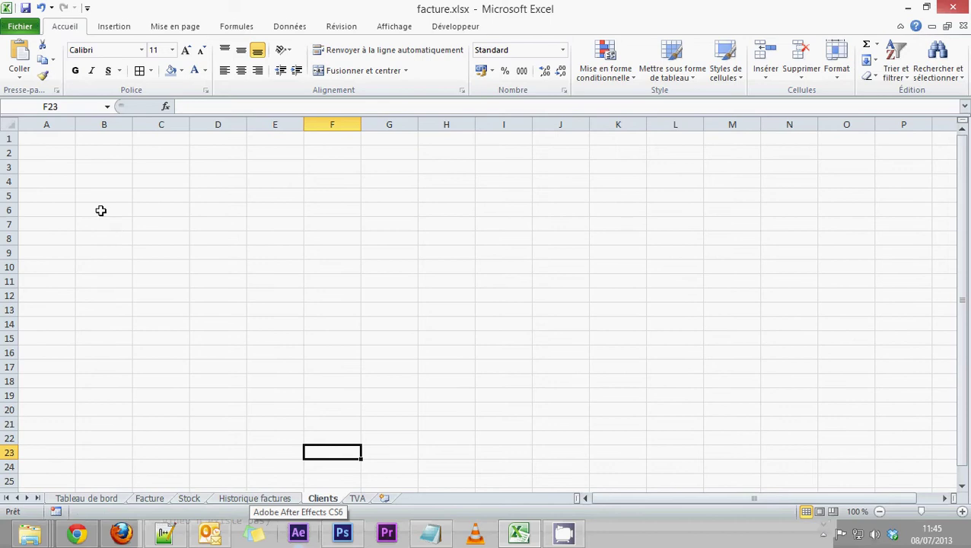
# Step: Enter the headings Nom, Prénom and Adresse in cells A1 to C1 of the Clients sheet
pyautogui.click(60, 137)
pyautogui.write('Nom')
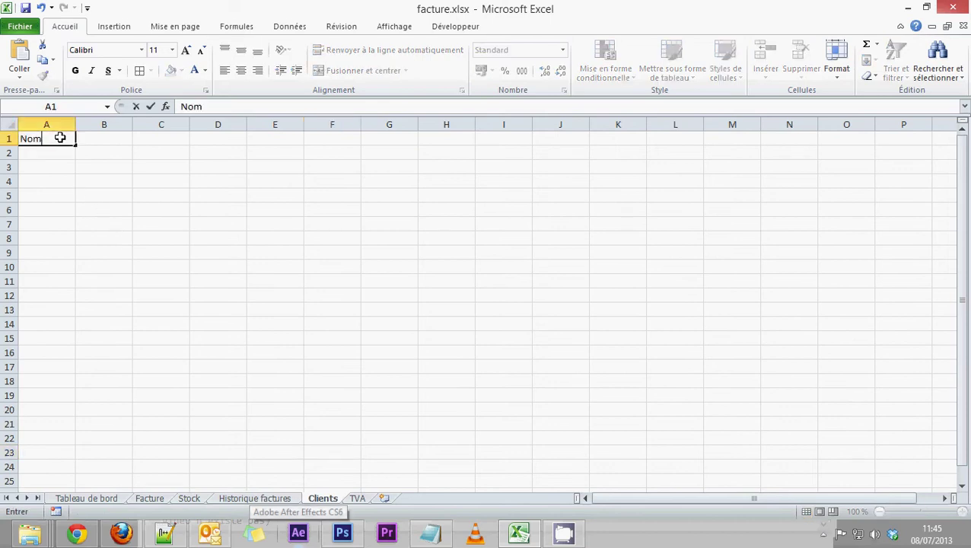
pyautogui.press('Tab')
pyautogui.write('Prénom')
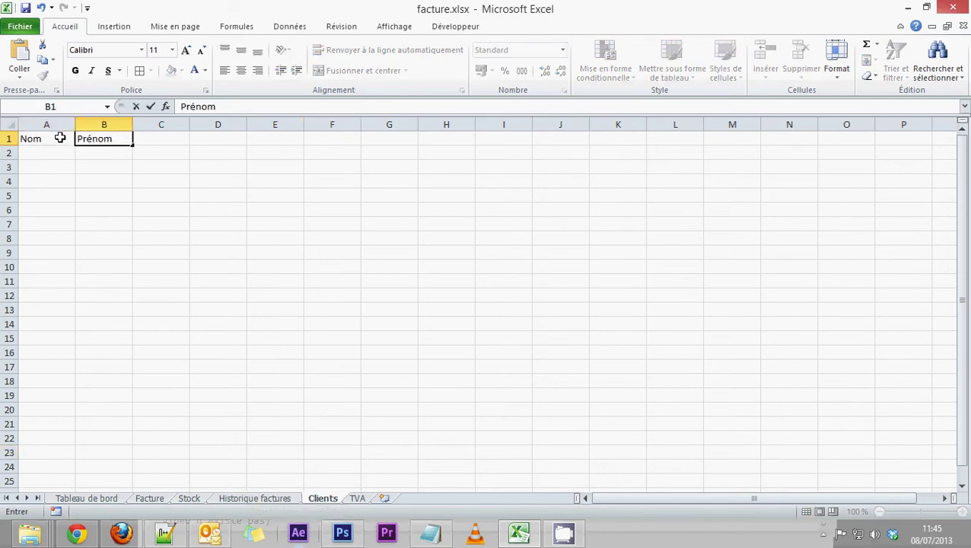
pyautogui.hotkey('ctrl', 'Return')
pyautogui.press('Tab')
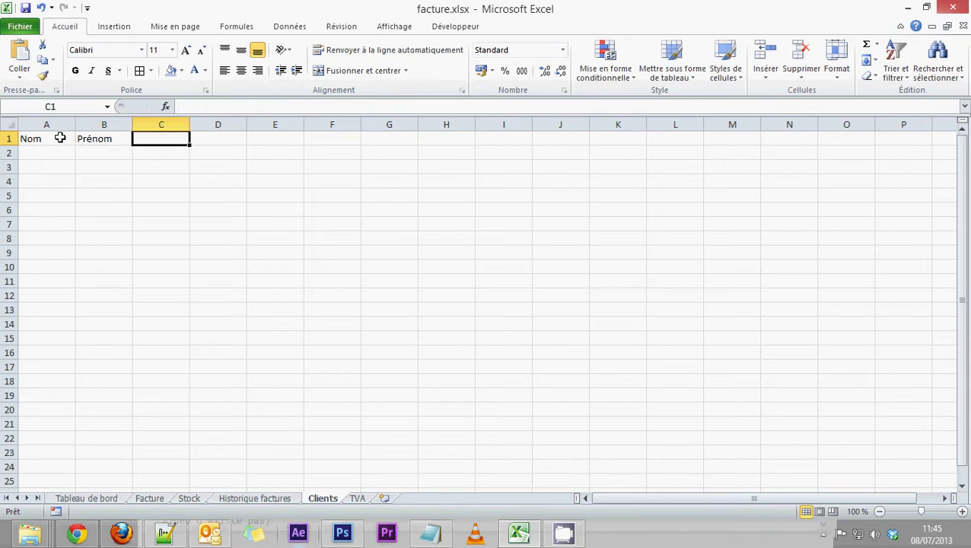
pyautogui.write('Adresse')
pyautogui.press('Tab')
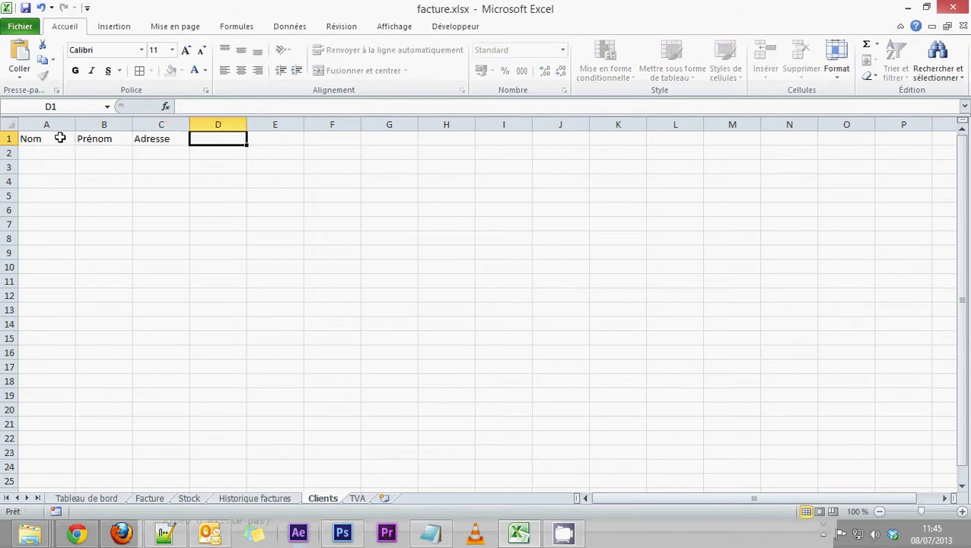
# Step: Add the headings Code Postal, Ville and Tél. in D1 to F1
pyautogui.write('Code')
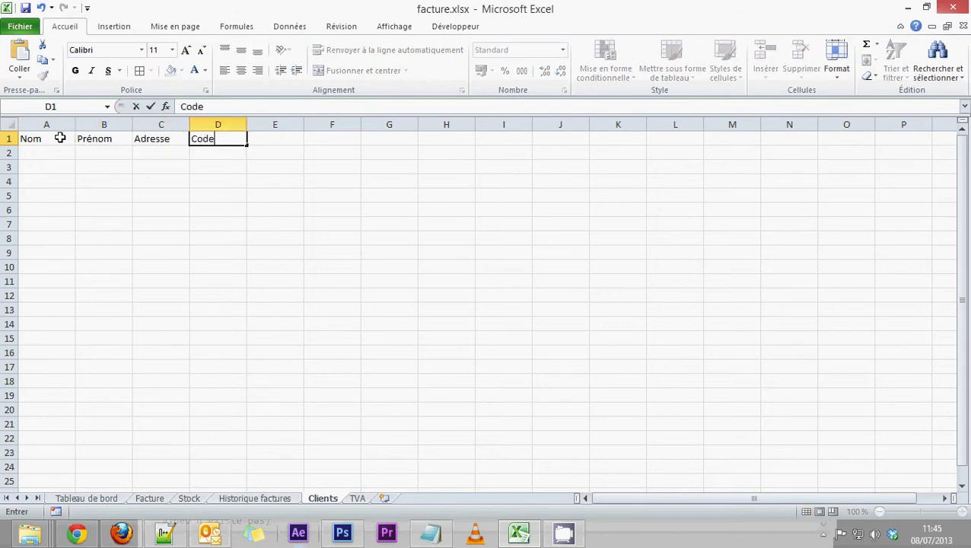
pyautogui.write(' Postal')
pyautogui.press('Tab')
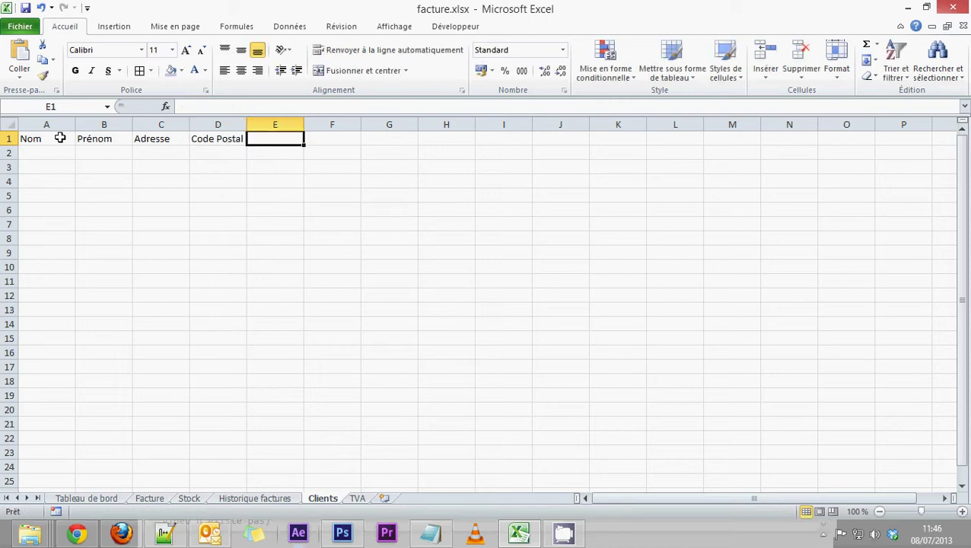
pyautogui.write('Ville')
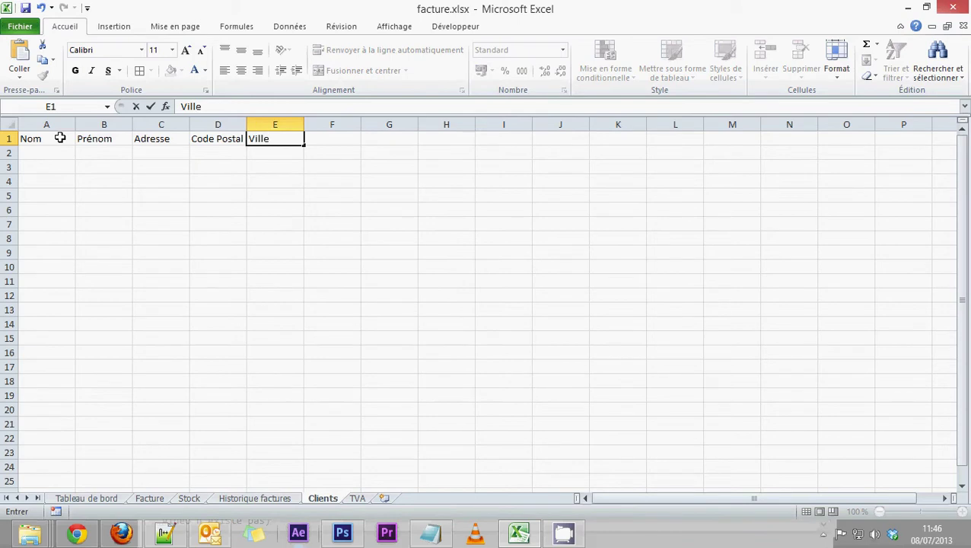
pyautogui.press('Tab')
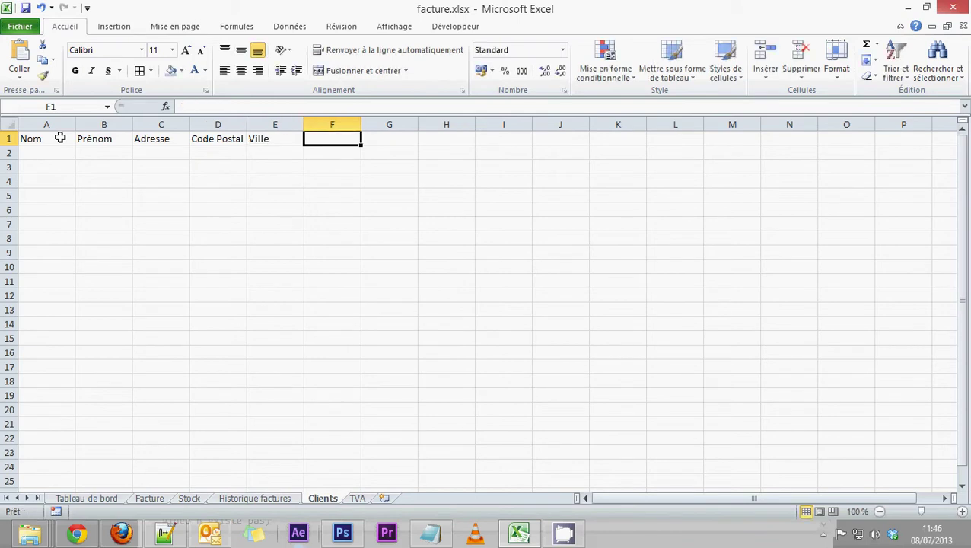
pyautogui.write('Tél.')
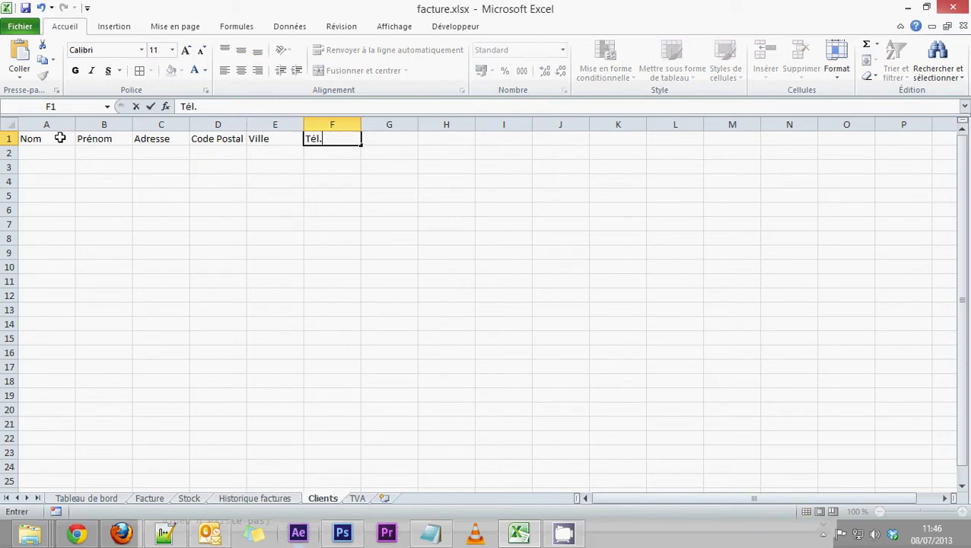
pyautogui.click(99, 250)
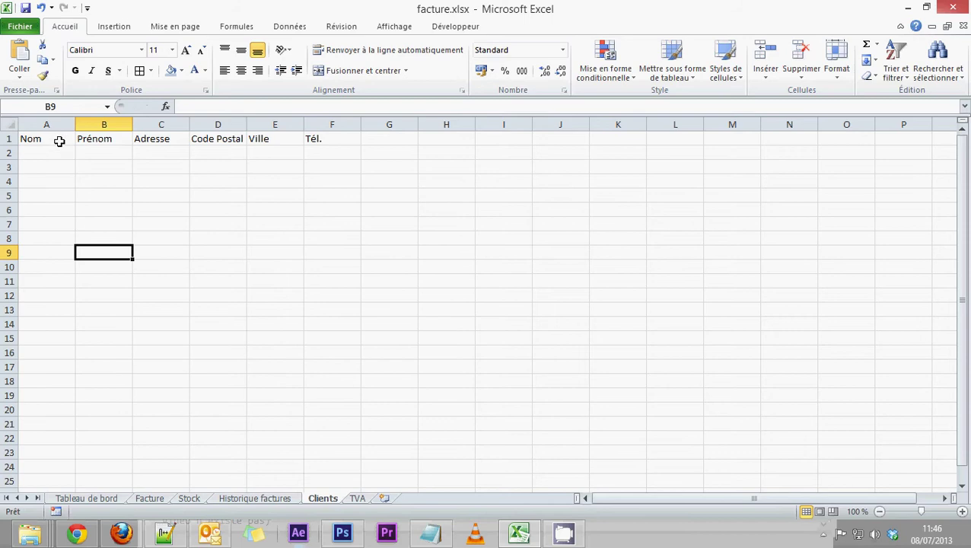
# Step: Give the A1:F1 heading row a blue fill and borders, and add borders to A2:F3
pyautogui.moveTo(59, 141); pyautogui.dragTo(339, 135)
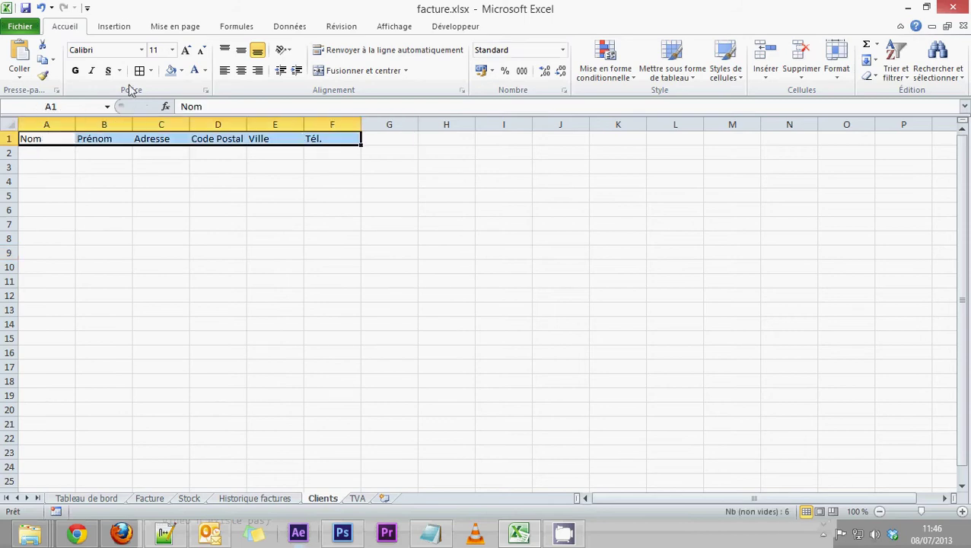
pyautogui.click(174, 73)
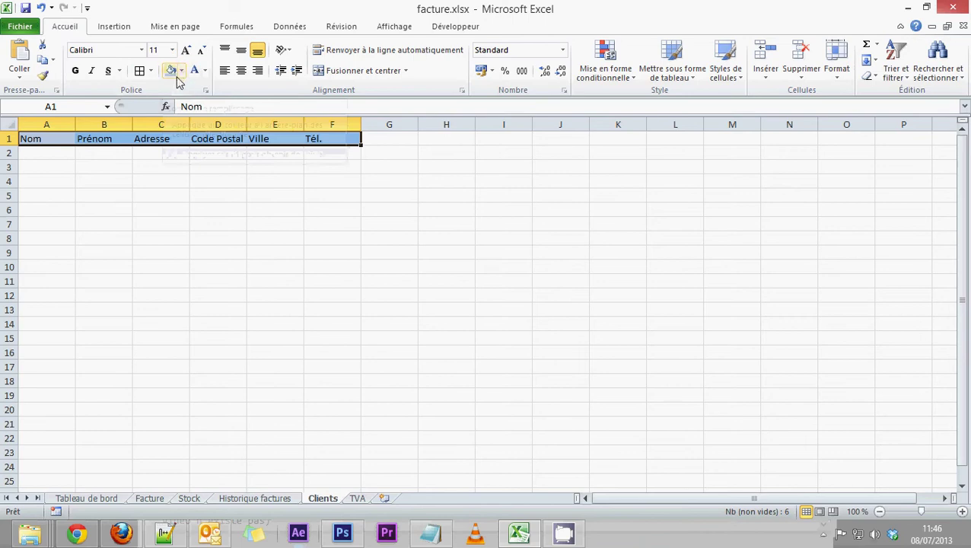
pyautogui.click(139, 71)
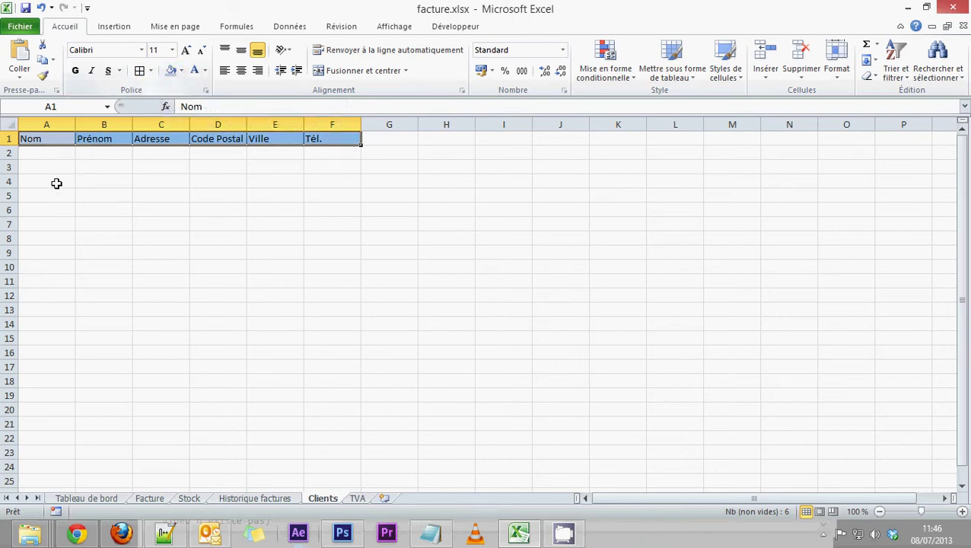
pyautogui.moveTo(48, 155); pyautogui.dragTo(319, 284)
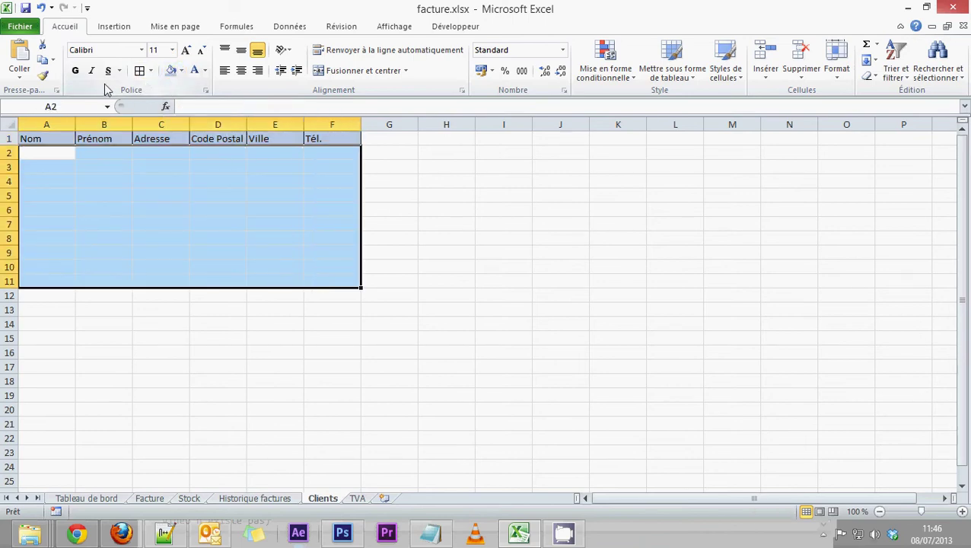
pyautogui.moveTo(28, 151); pyautogui.dragTo(332, 167)
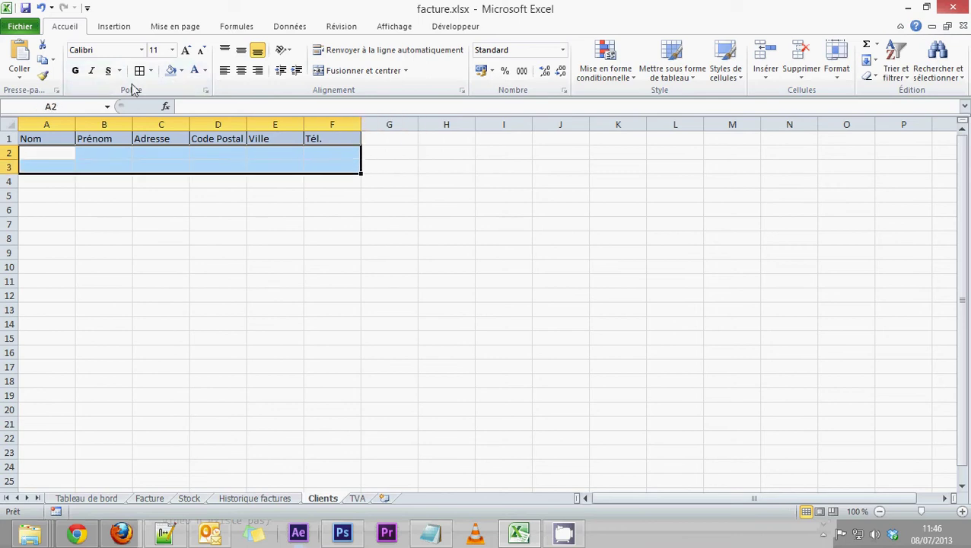
pyautogui.click(139, 71)
pyautogui.click(128, 177)
# Step: Widen columns A to D, making column C for Adresse the widest
pyautogui.moveTo(75, 123); pyautogui.dragTo(80, 123)
pyautogui.moveTo(194, 124); pyautogui.dragTo(269, 123)
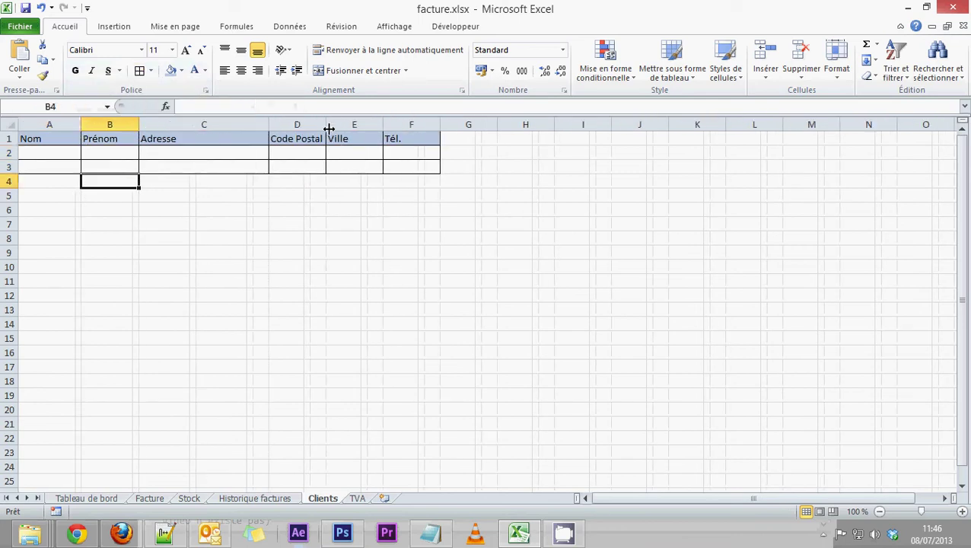
pyautogui.moveTo(329, 128); pyautogui.dragTo(497, 124)
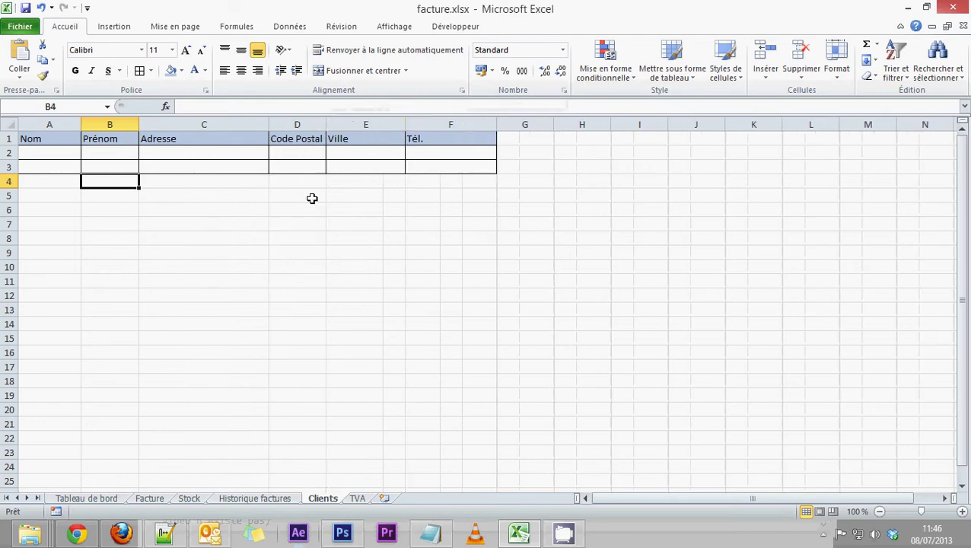
pyautogui.moveTo(81, 124); pyautogui.dragTo(198, 125)
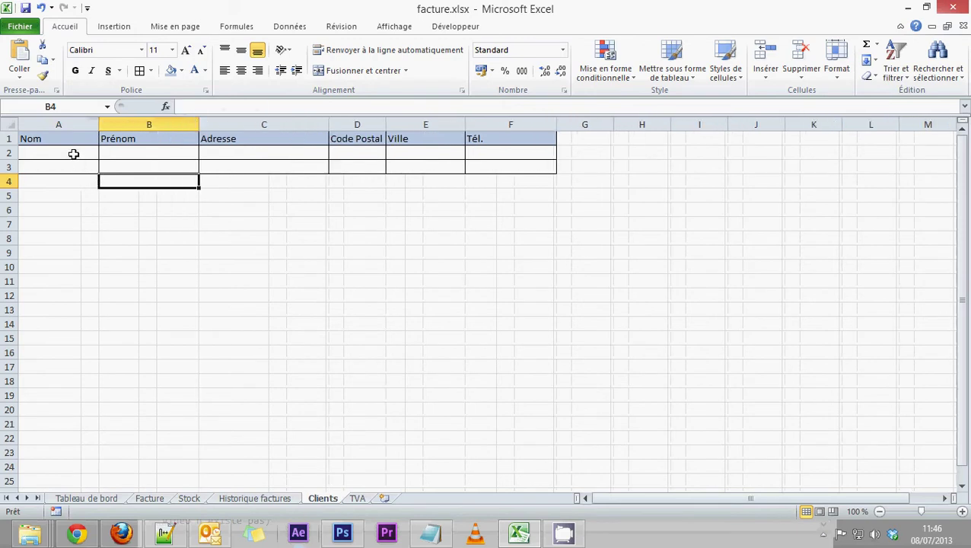
# Step: Enter the first client's surname, first name and street address in A2:C2
pyautogui.click(73, 155)
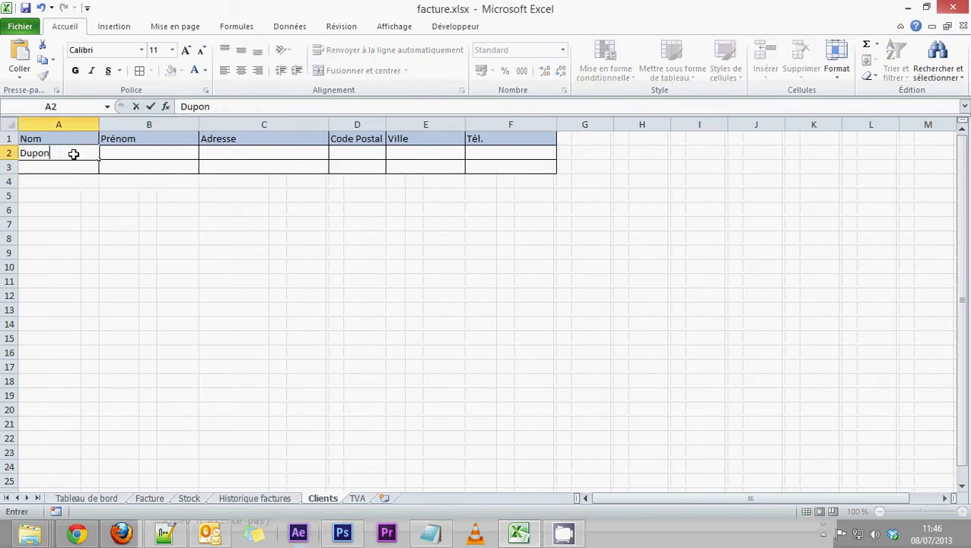
pyautogui.click(118, 153)
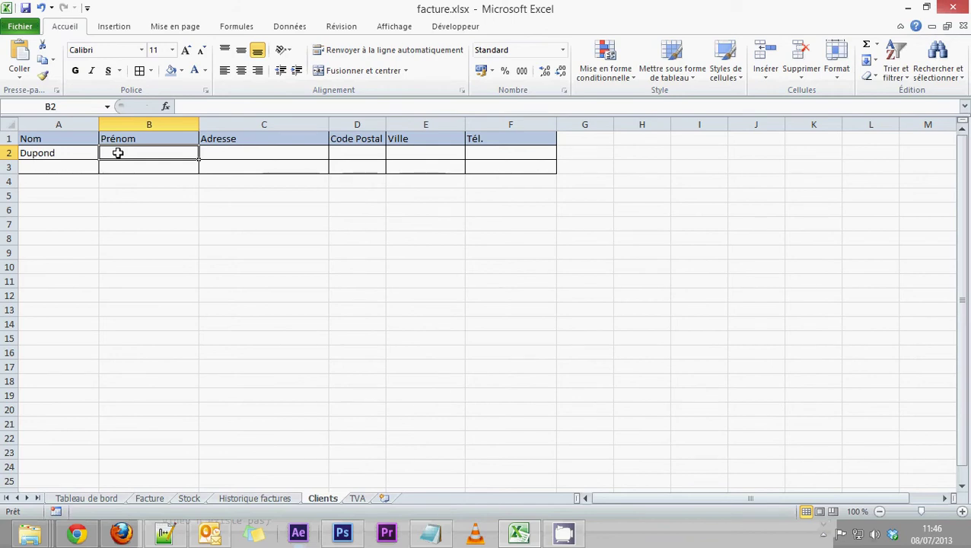
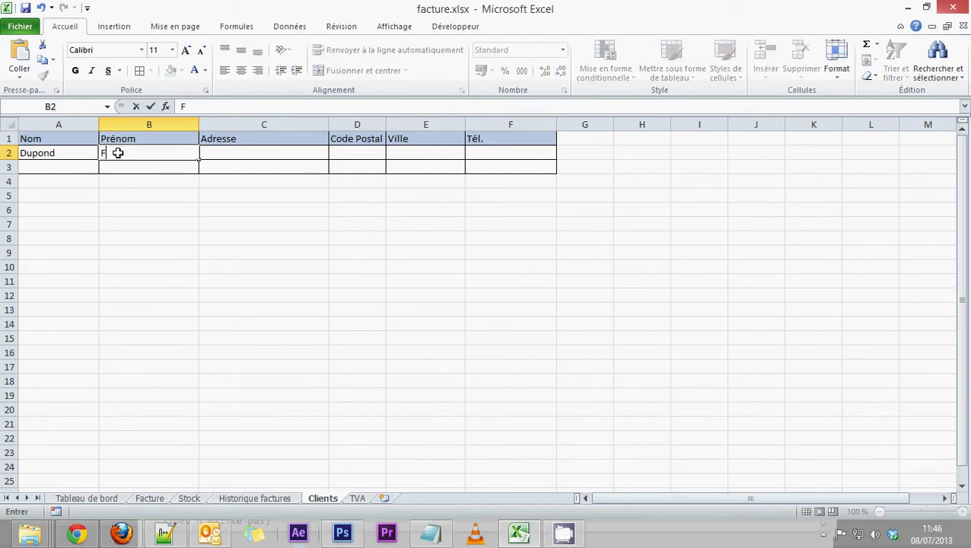
pyautogui.click(243, 156)
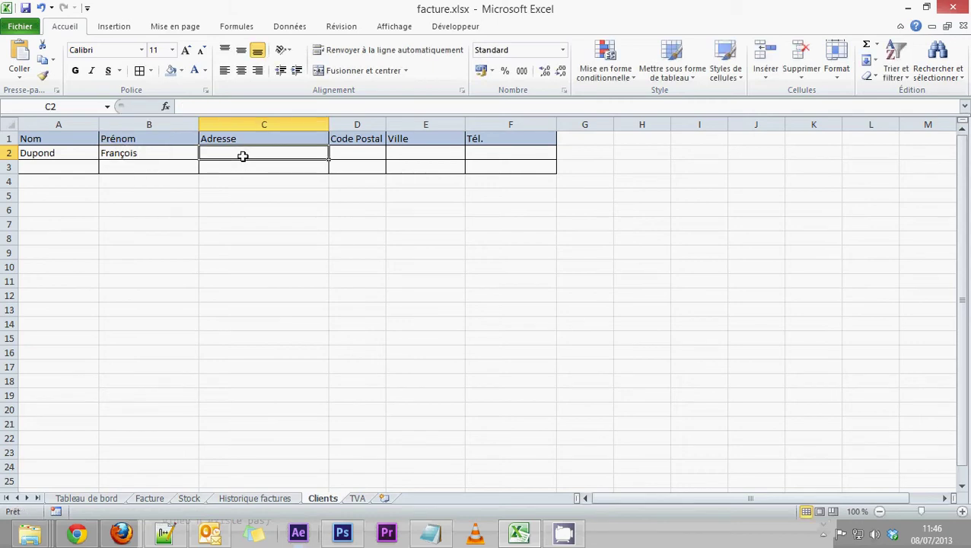
pyautogui.write('54')
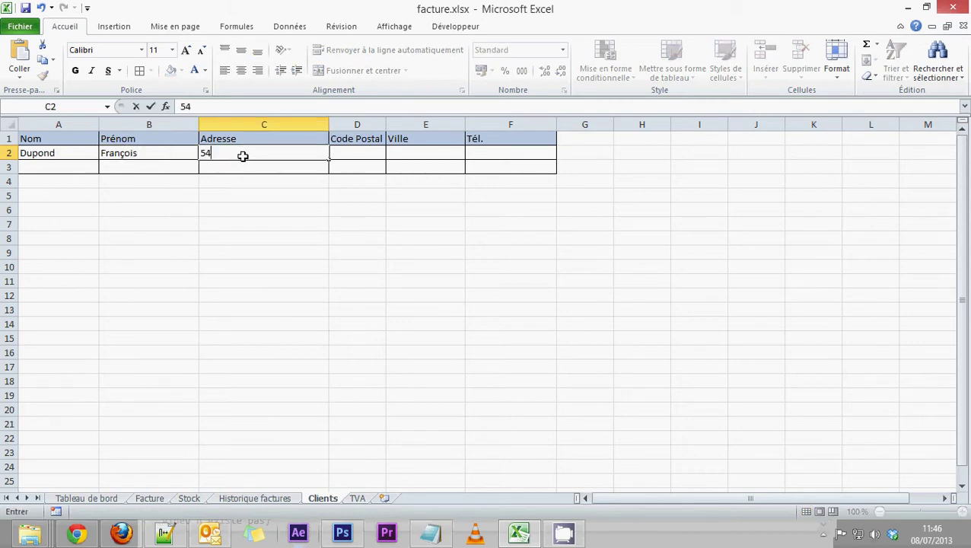
pyautogui.write(' av ...')
pyautogui.click(354, 154)
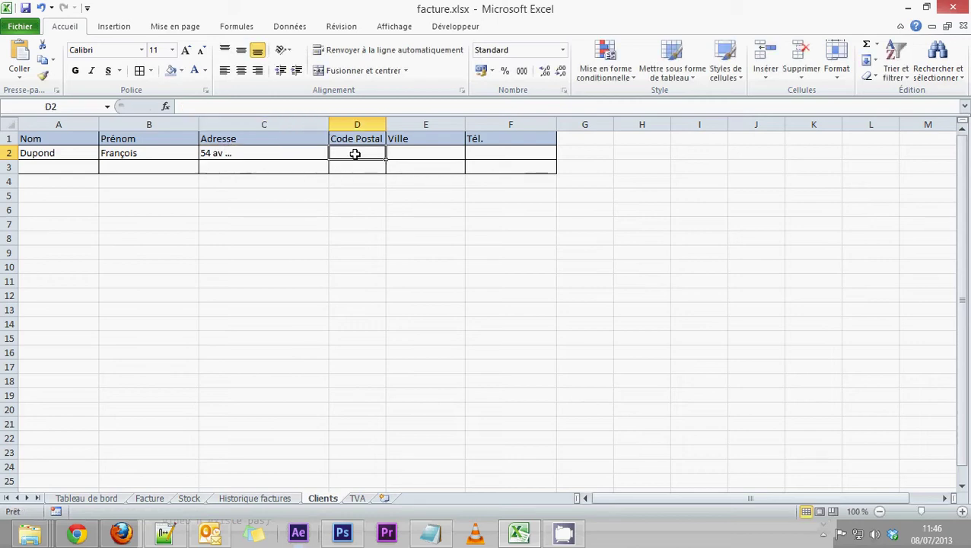
# Step: Complete row 2 with the client's postal code, city and phone number
pyautogui.write('75018')
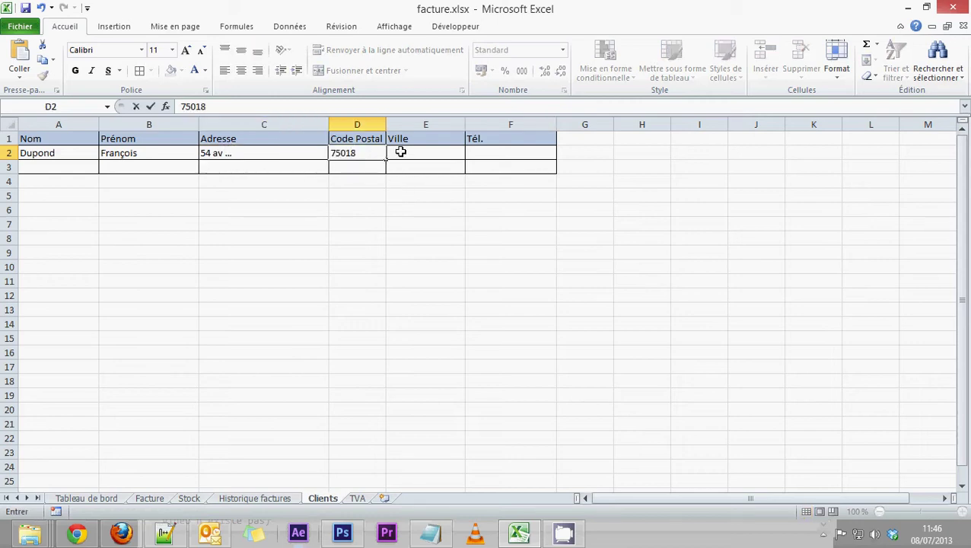
pyautogui.click(401, 152)
pyautogui.write('Paris')
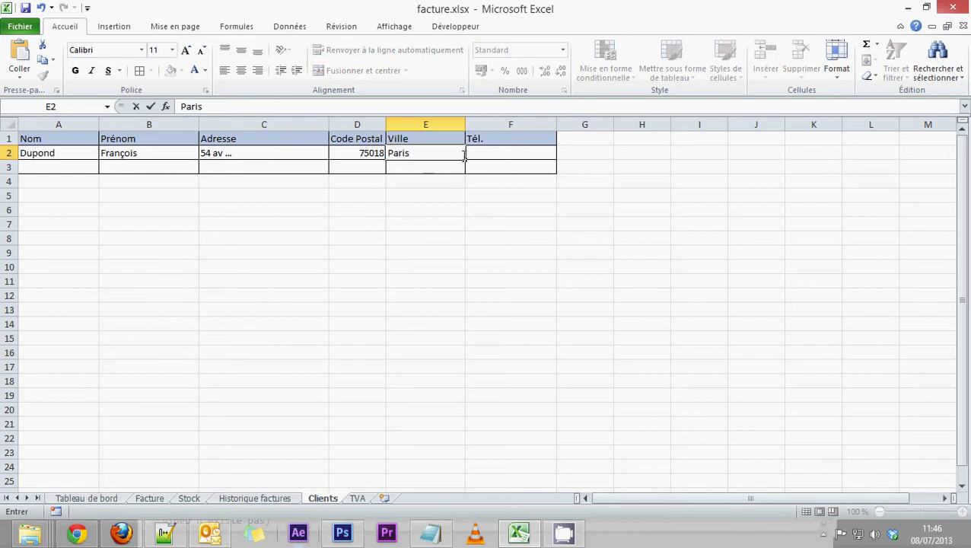
pyautogui.click(478, 151)
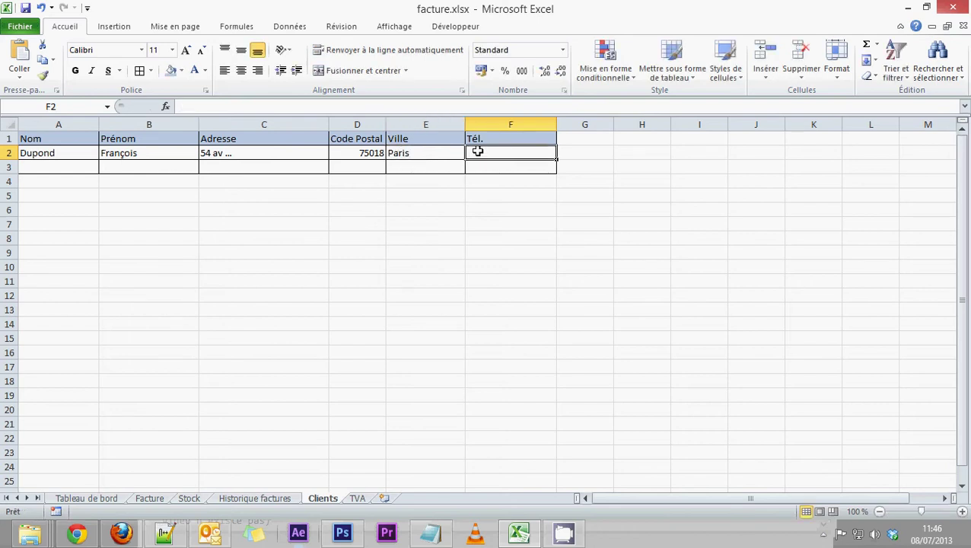
pyautogui.write('012')
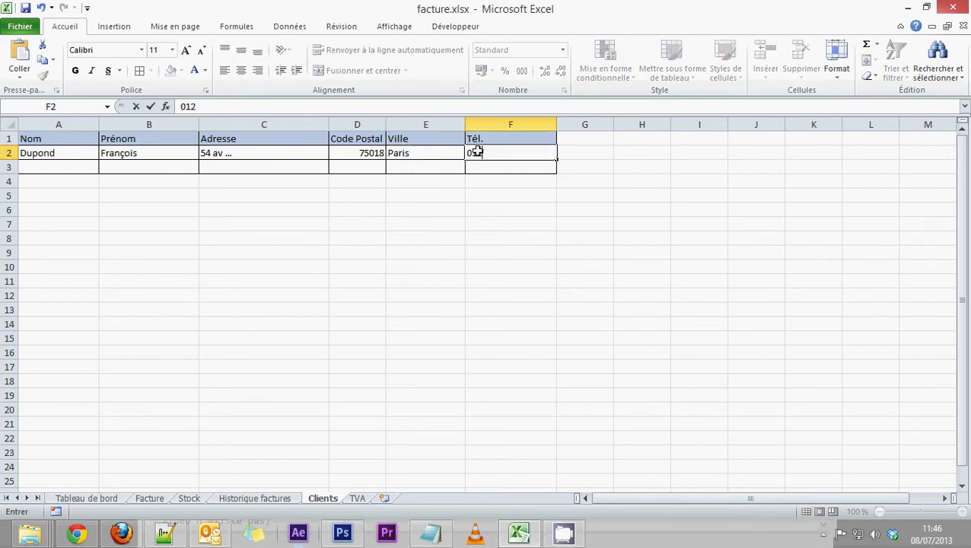
pyautogui.write('131')
pyautogui.press('BackSpace')
pyautogui.press('BackSpace')
pyautogui.press('BackSpace')
pyautogui.press('BackSpace')
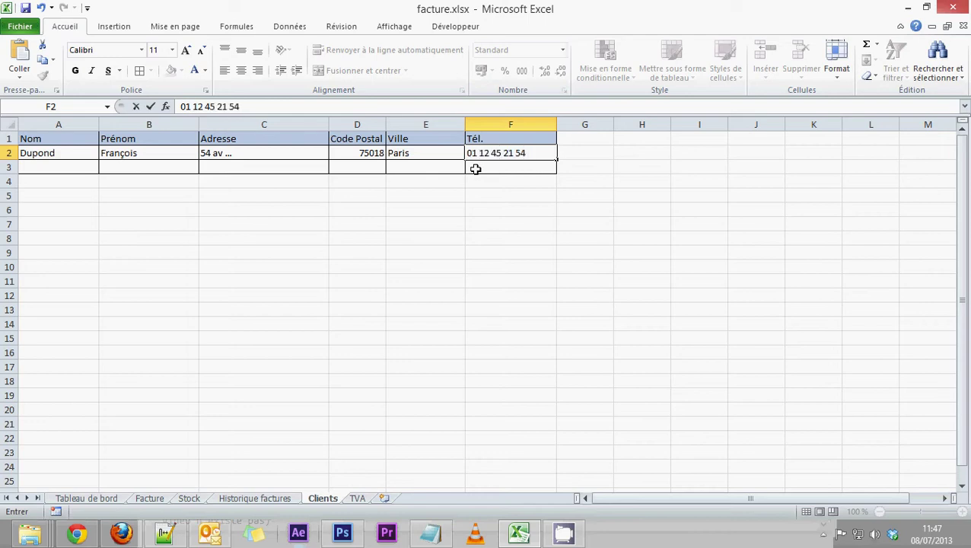
pyautogui.press('Return')
pyautogui.click(54, 167)
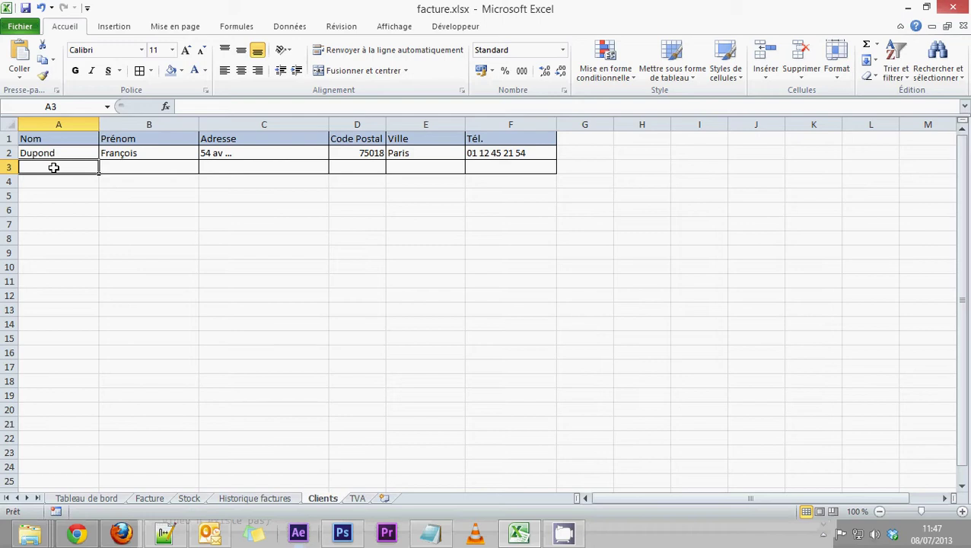
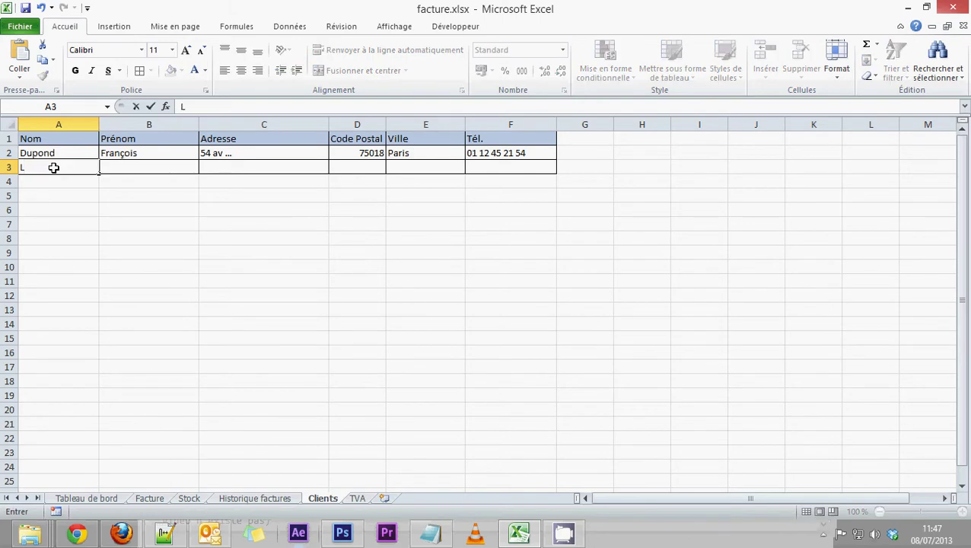
# Step: Enter the second client's surname, first name and address in A3:C3
pyautogui.click(156, 165)
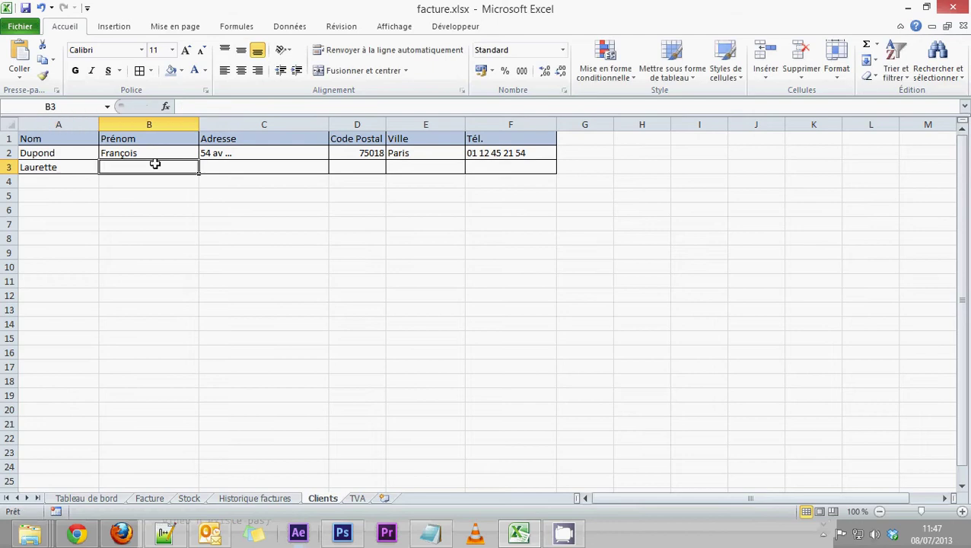
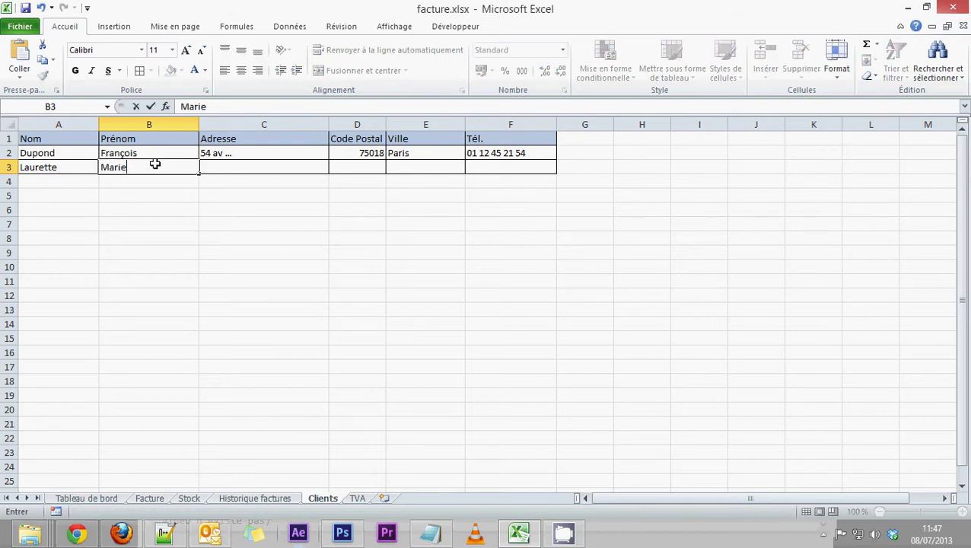
pyautogui.click(221, 164)
pyautogui.write('21 rue ...')
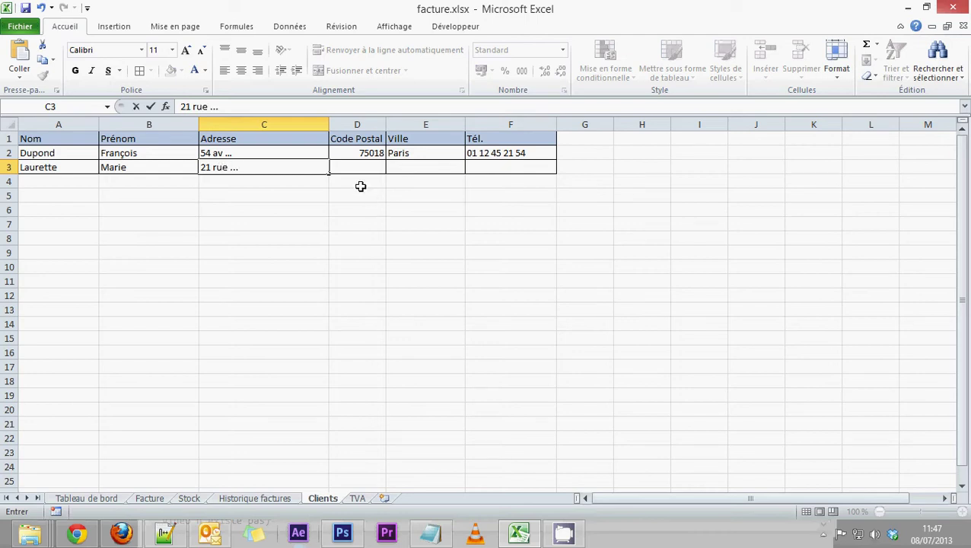
pyautogui.press('Tab')
# Step: Finish row 3 with postal code 75019, city Paris and the client's phone number
pyautogui.write('750')
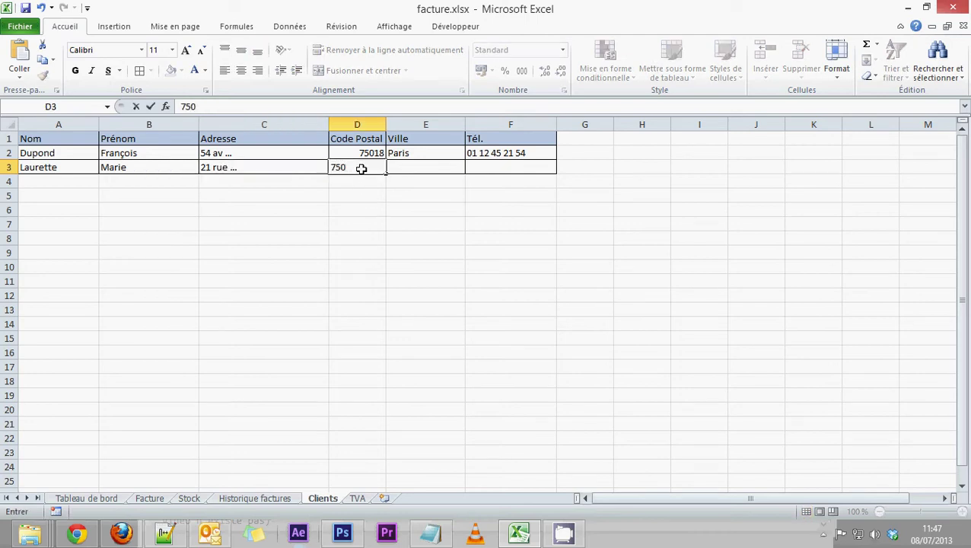
pyautogui.write('19')
pyautogui.click(411, 164)
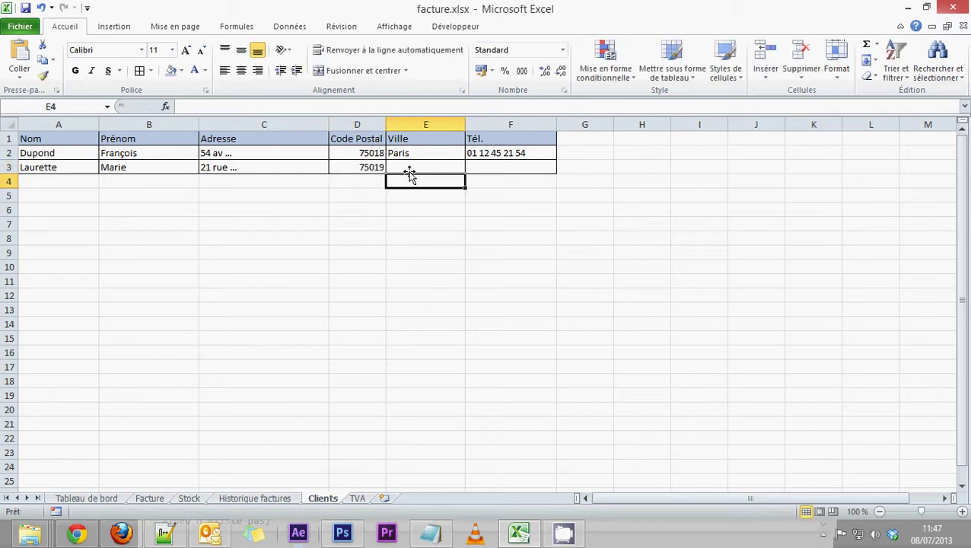
pyautogui.write('Paris')
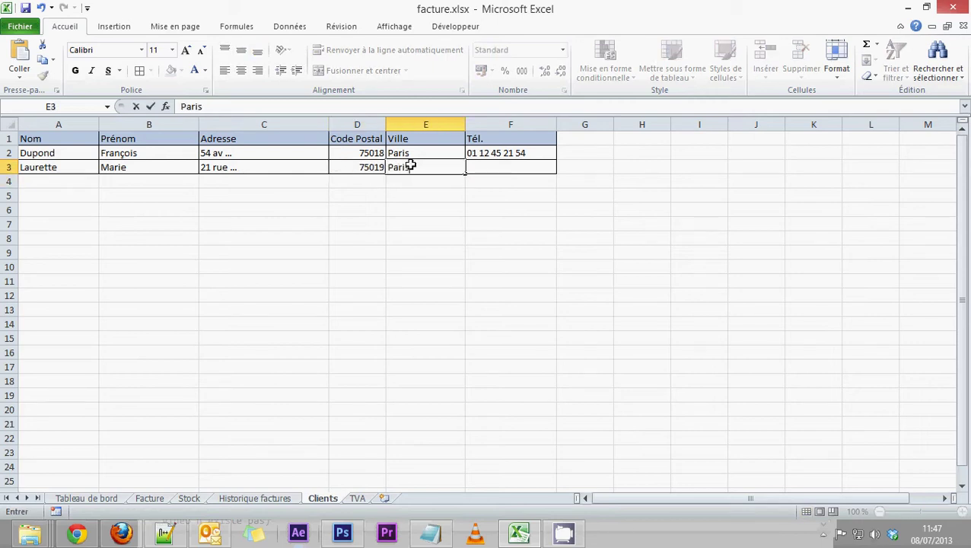
pyautogui.click(494, 167)
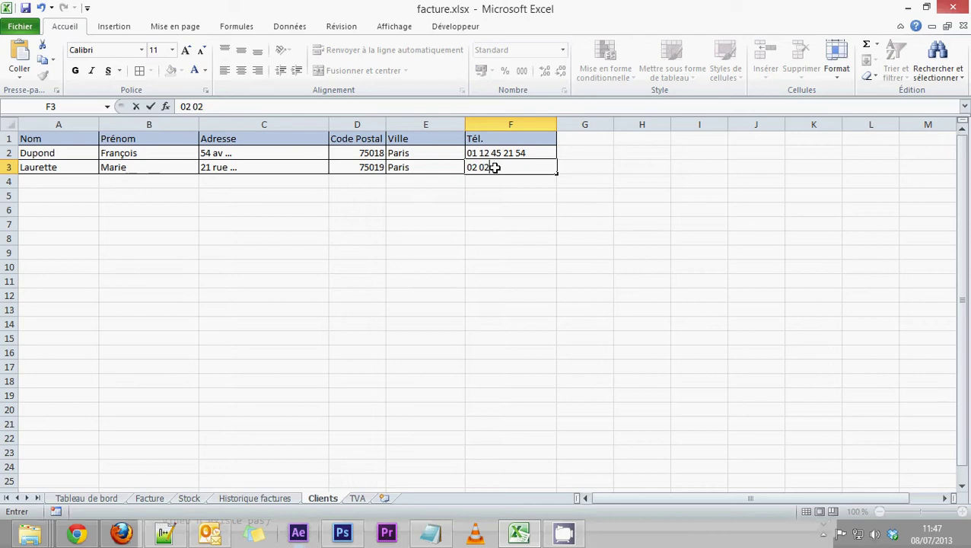
pyautogui.press('Return')
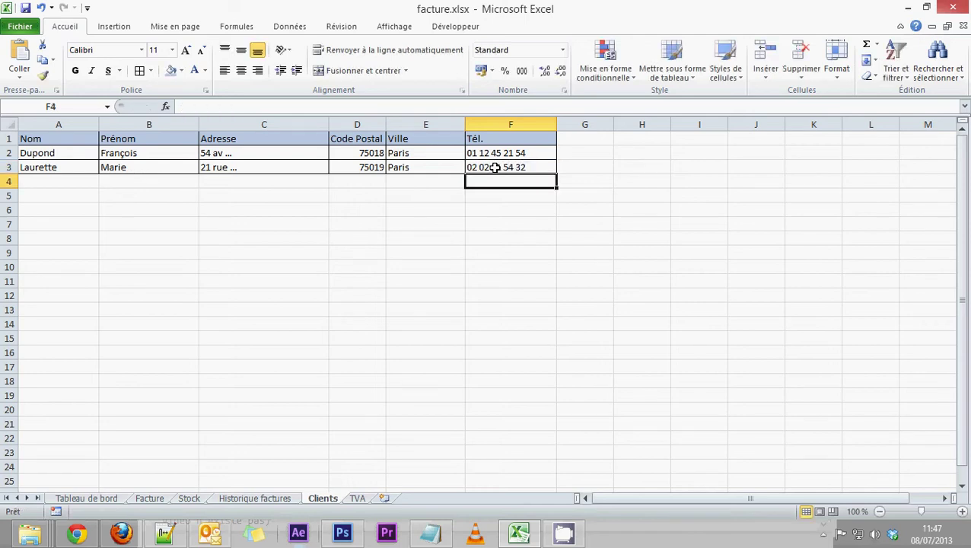
pyautogui.moveTo(495, 167); pyautogui.dragTo(56, 156)
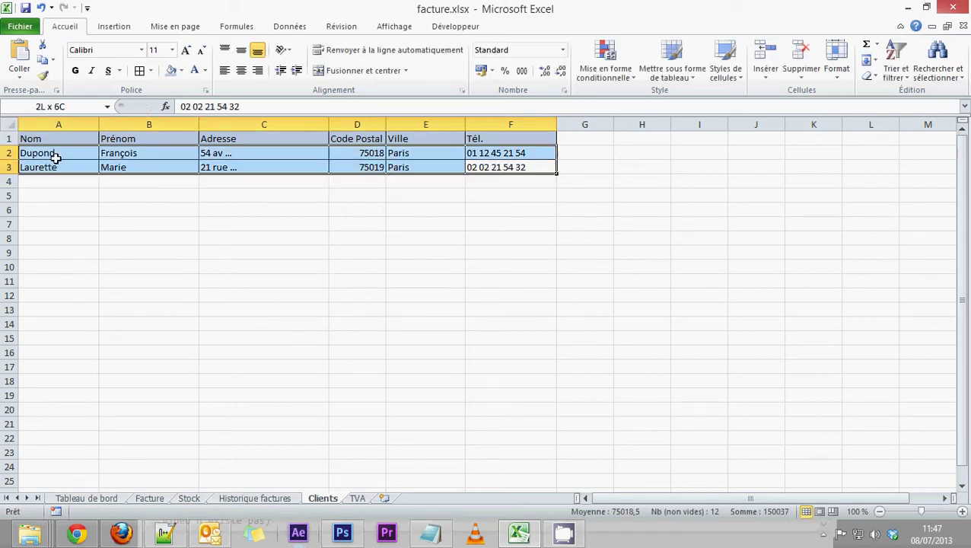
pyautogui.click(179, 255)
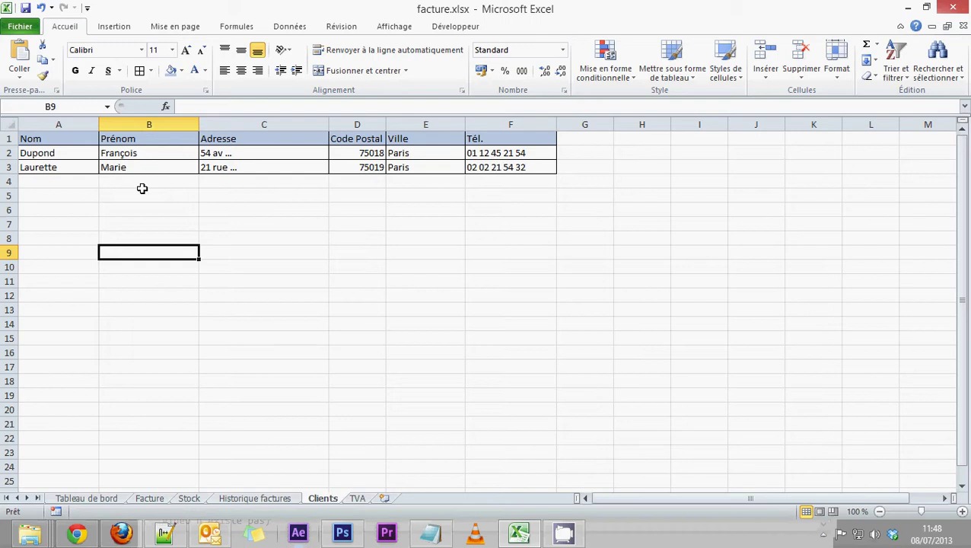
# Step: Inspect client block cell E2 on Facture, then widen empty column G on Clients
pyautogui.click(160, 498)
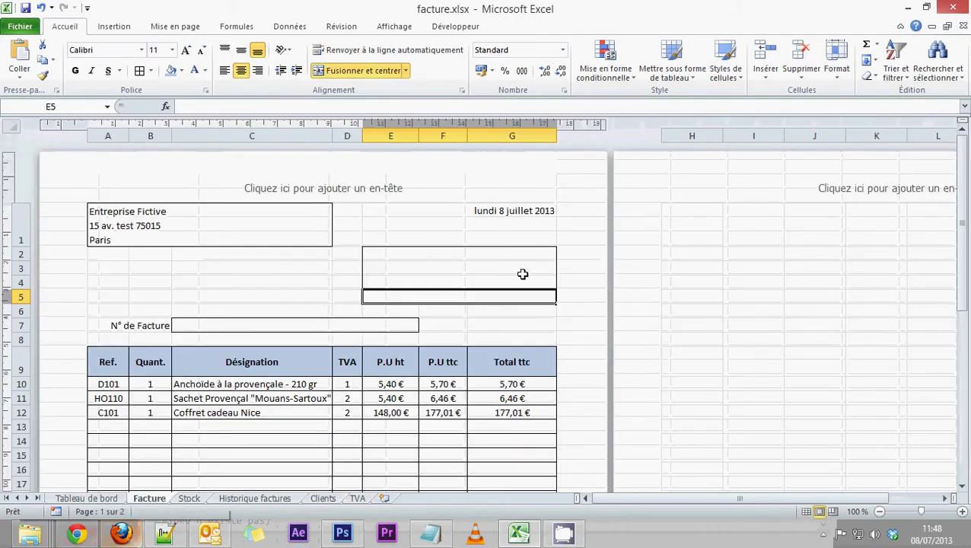
pyautogui.click(505, 254)
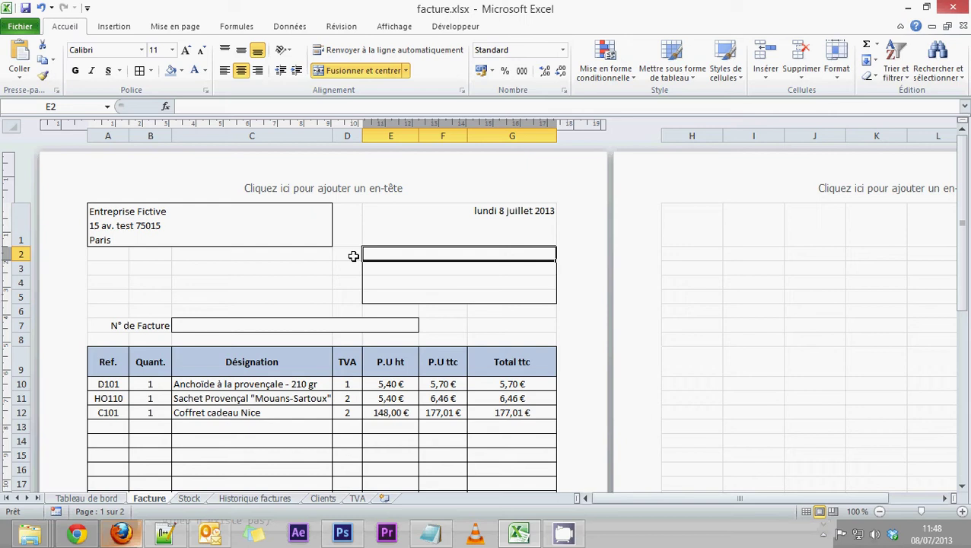
pyautogui.click(323, 499)
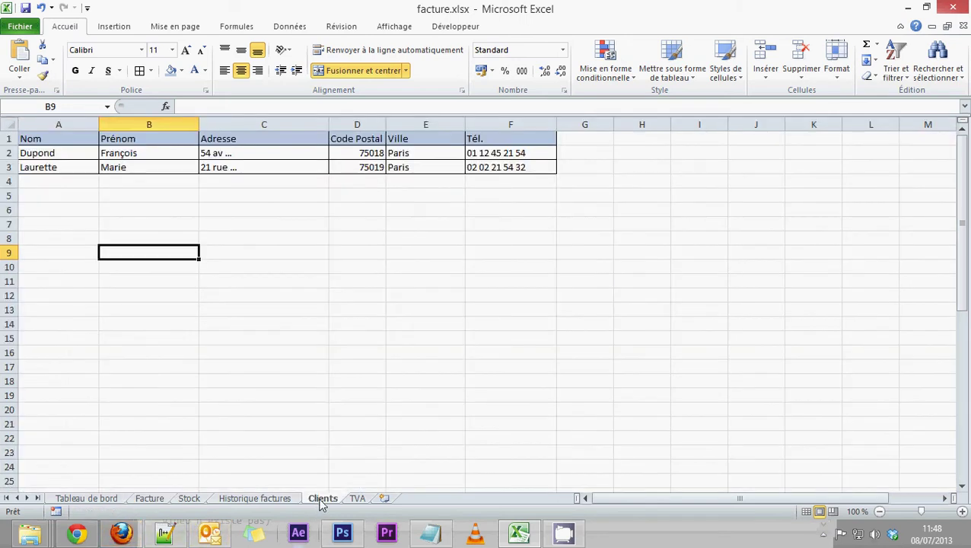
pyautogui.moveTo(614, 124); pyautogui.dragTo(673, 124)
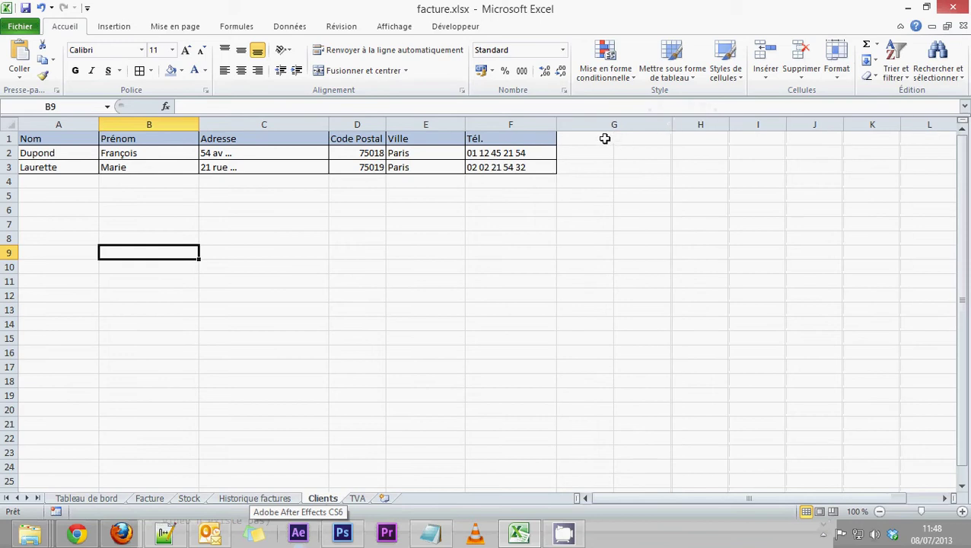
pyautogui.click(605, 138)
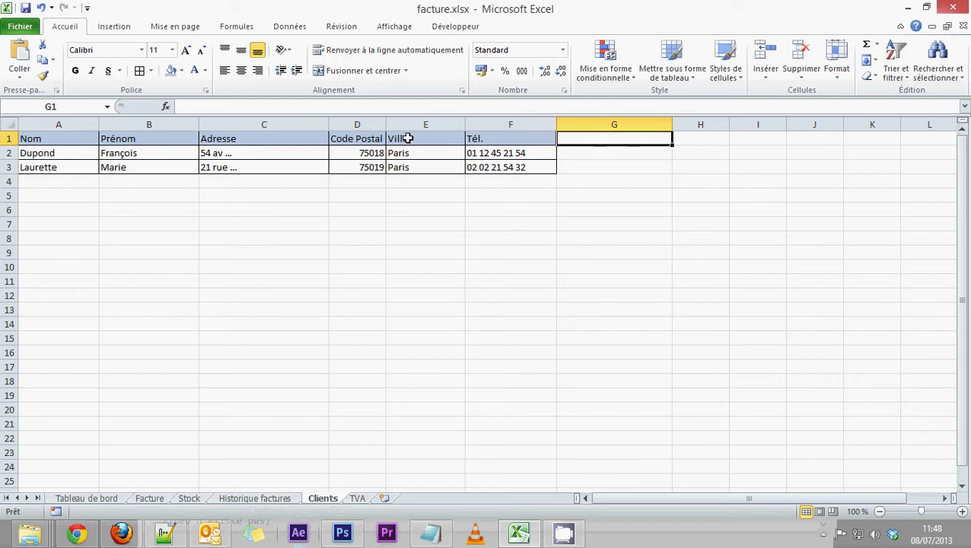
# Step: Insert a new empty column before the Nom column of the client table
pyautogui.click(44, 121)
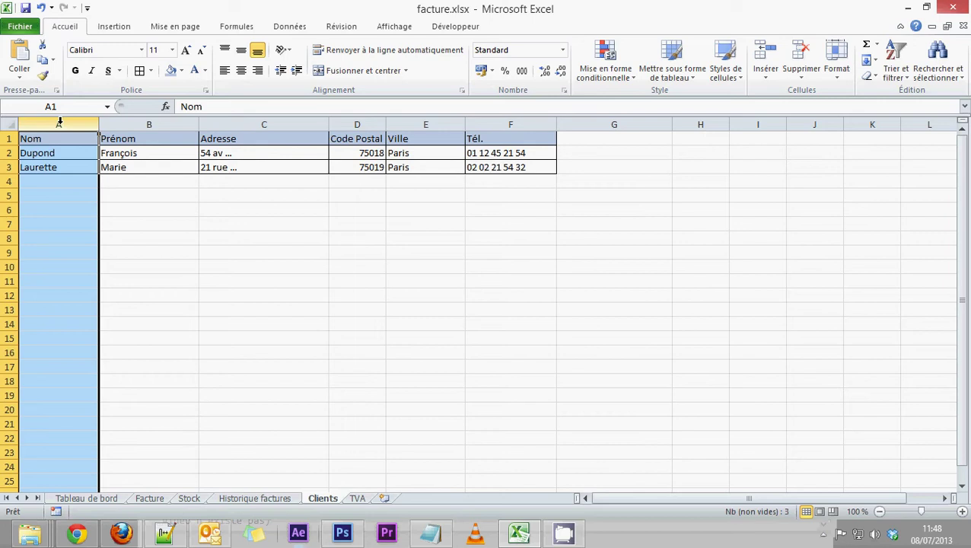
pyautogui.rightClick(60, 123)
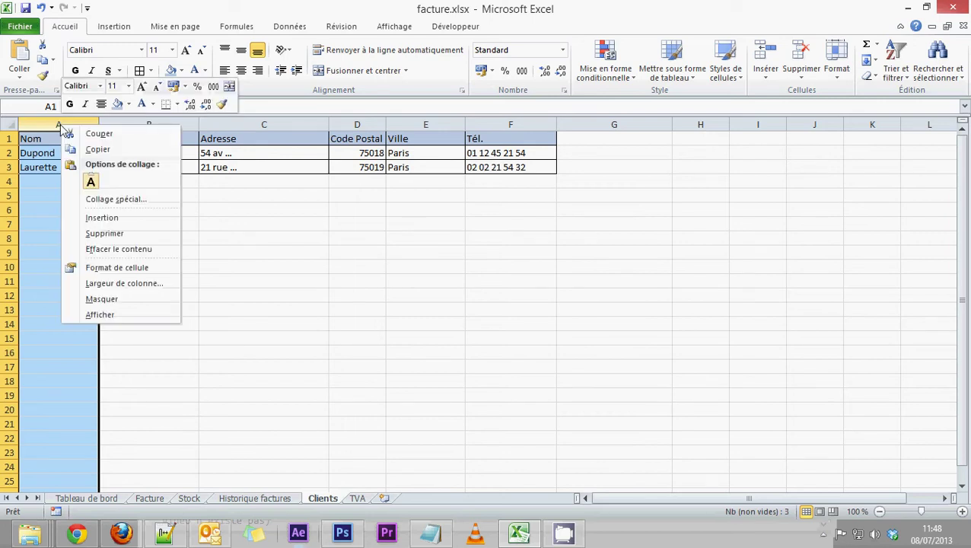
pyautogui.rightClick(52, 123)
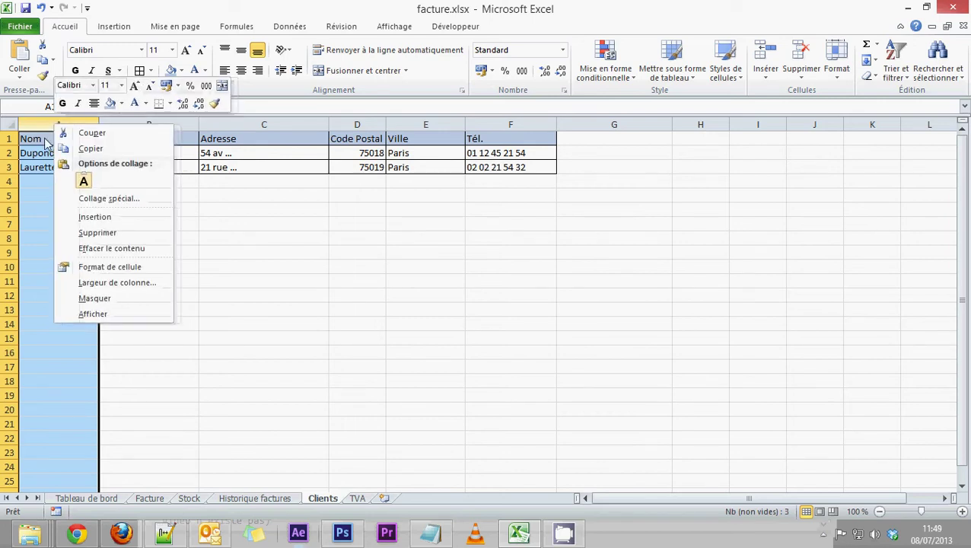
pyautogui.click(229, 333)
pyautogui.rightClick(59, 127)
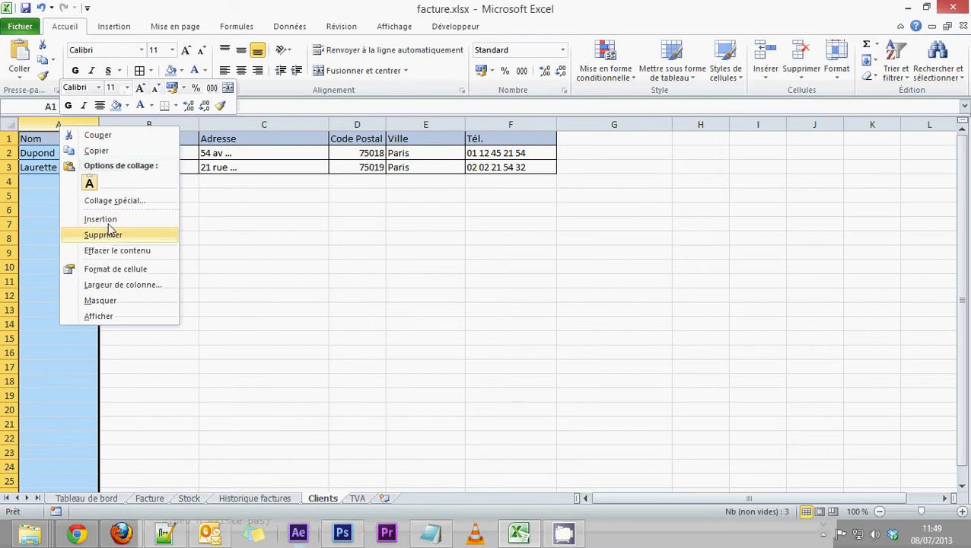
pyautogui.click(107, 220)
# Step: Title the new column A 'Identifiant' and widen it to fit
pyautogui.click(50, 139)
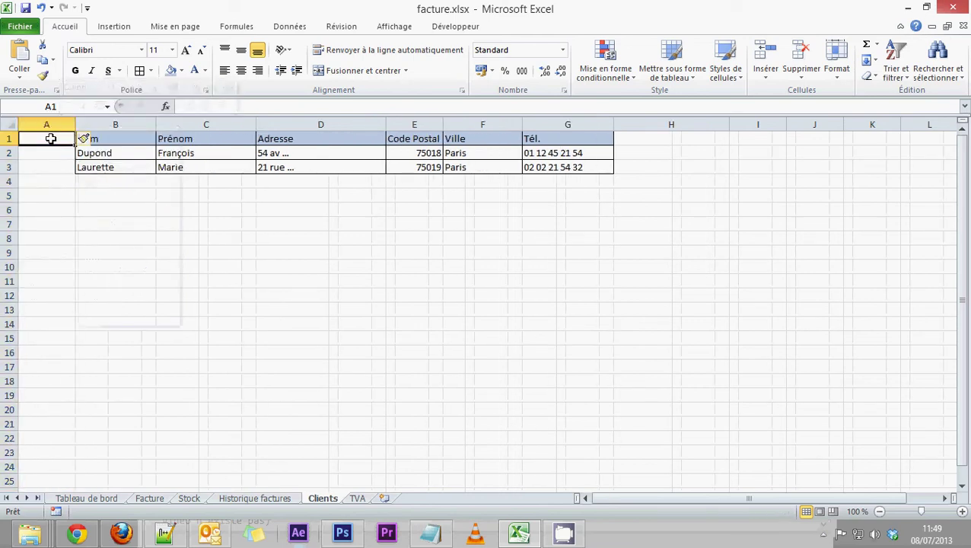
pyautogui.write('Identifi')
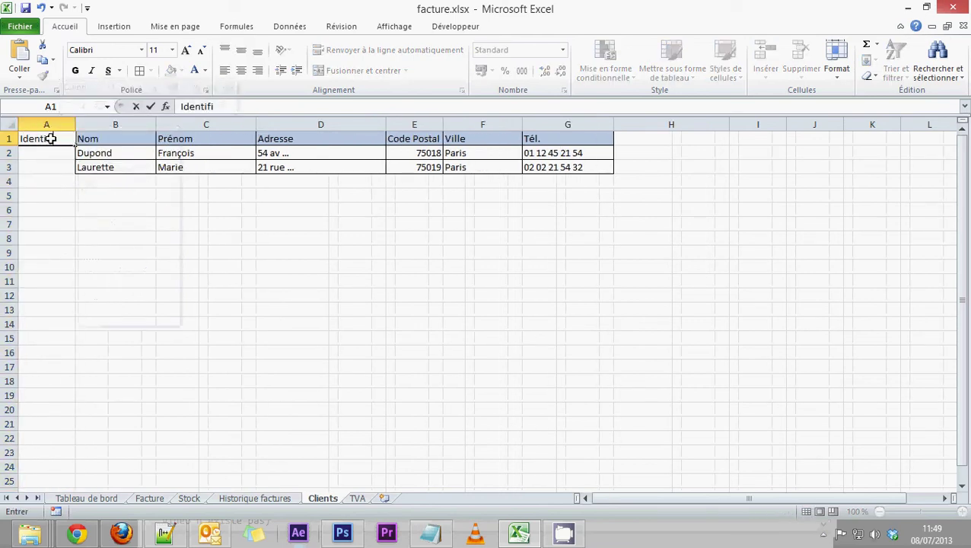
pyautogui.write('ant')
pyautogui.press('Return')
pyautogui.click(70, 138)
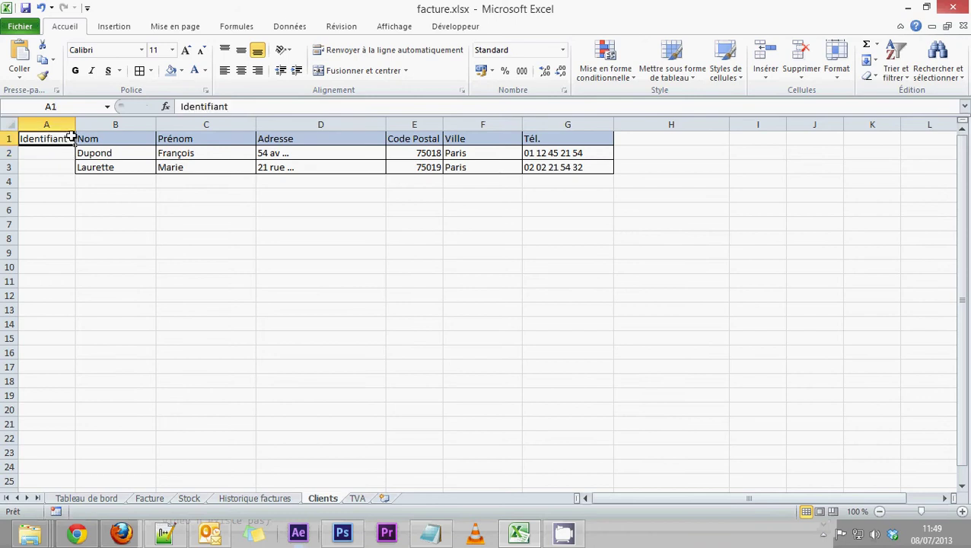
pyautogui.click(55, 153)
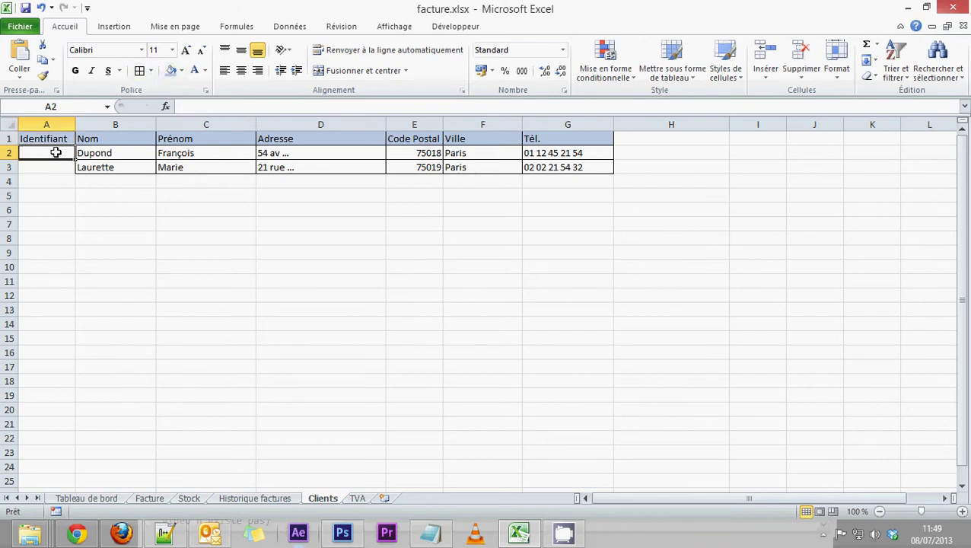
pyautogui.moveTo(56, 153); pyautogui.dragTo(55, 167)
pyautogui.moveTo(75, 124); pyautogui.dragTo(141, 123)
pyautogui.click(78, 154)
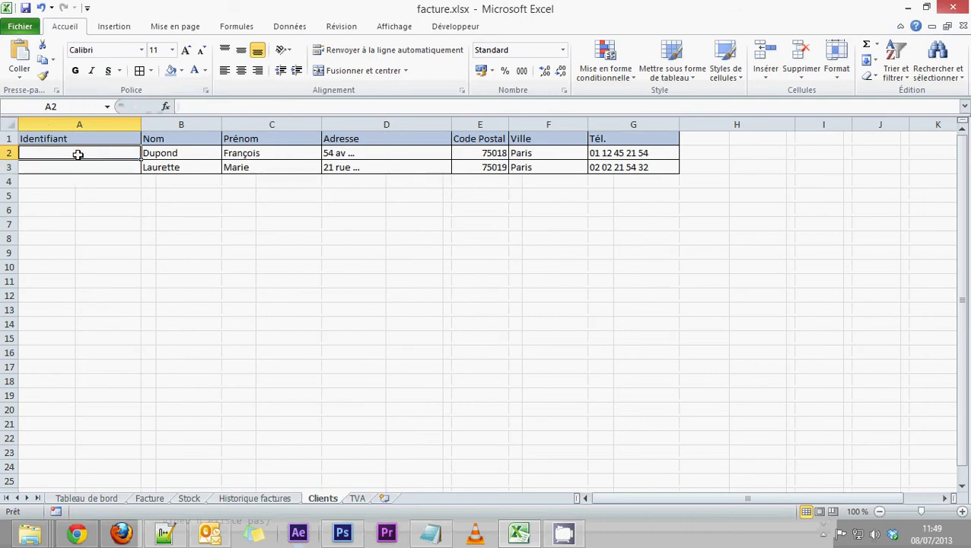
# Step: Put =CONCATENER(B2;" ";C2) in A2 using the text function arguments dialog
pyautogui.click(237, 27)
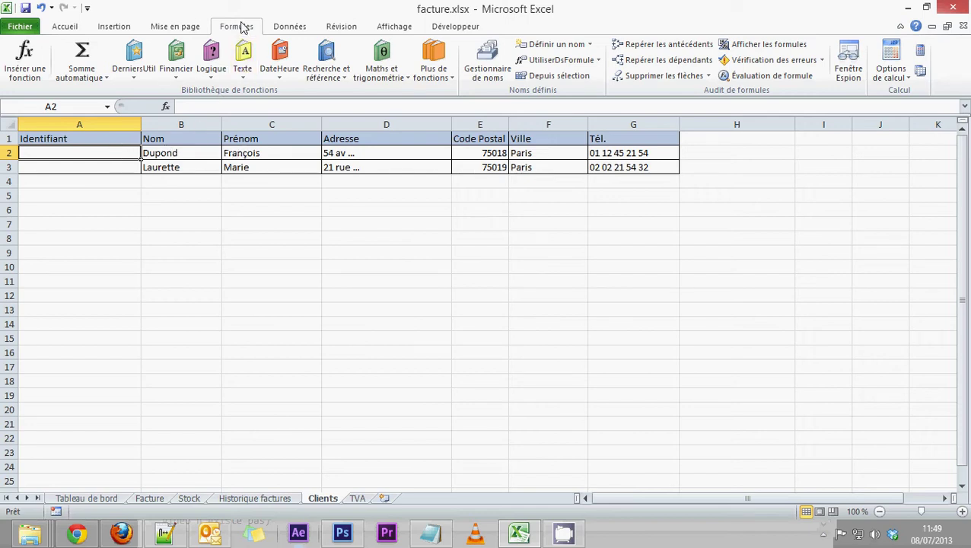
pyautogui.click(243, 59)
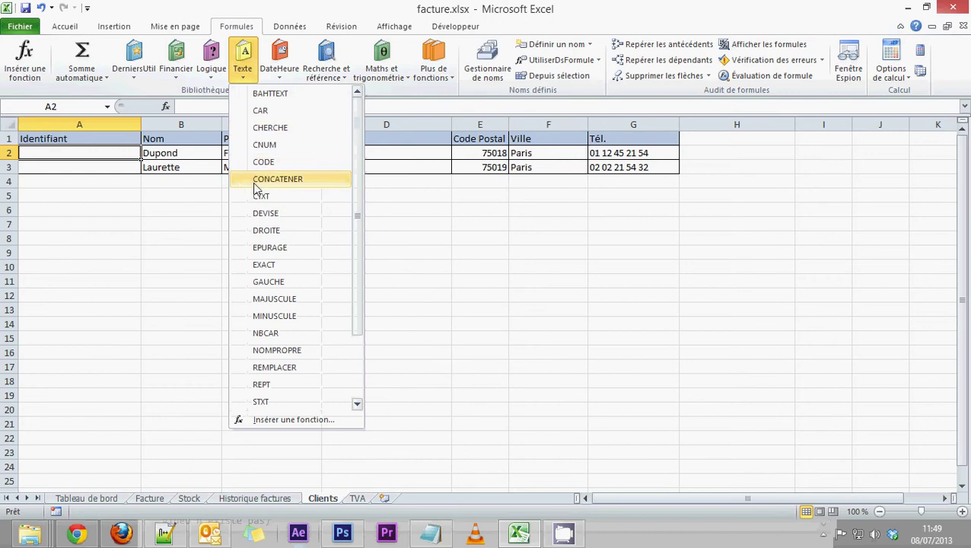
pyautogui.click(280, 182)
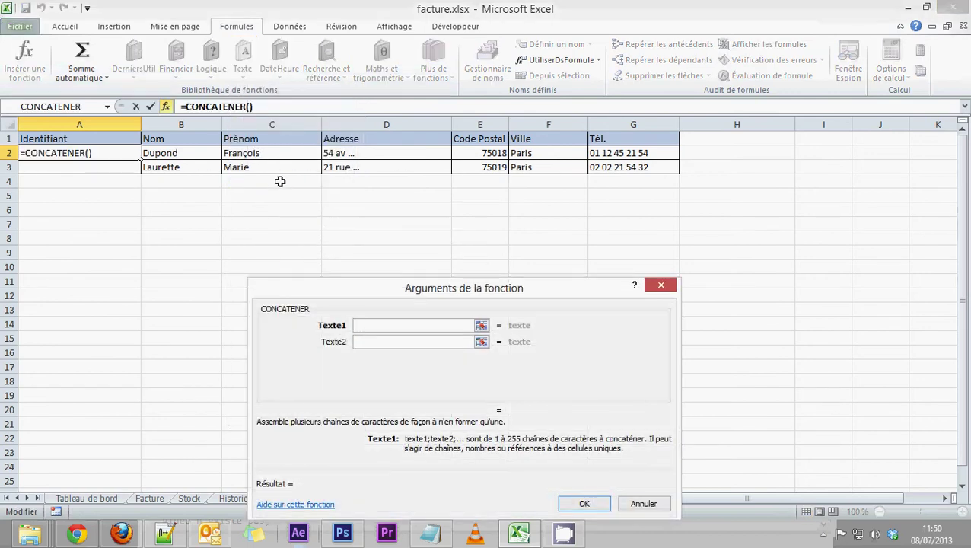
pyautogui.click(183, 154)
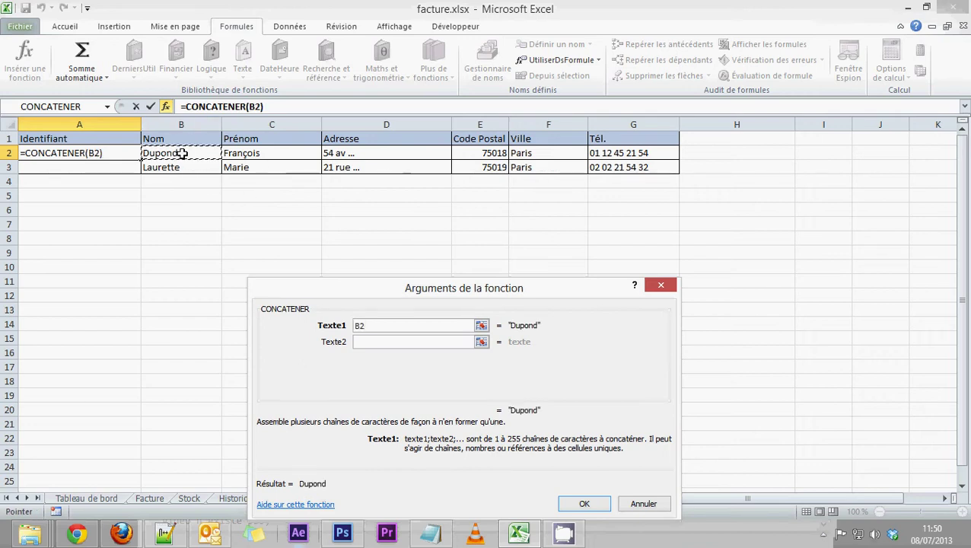
pyautogui.click(369, 341)
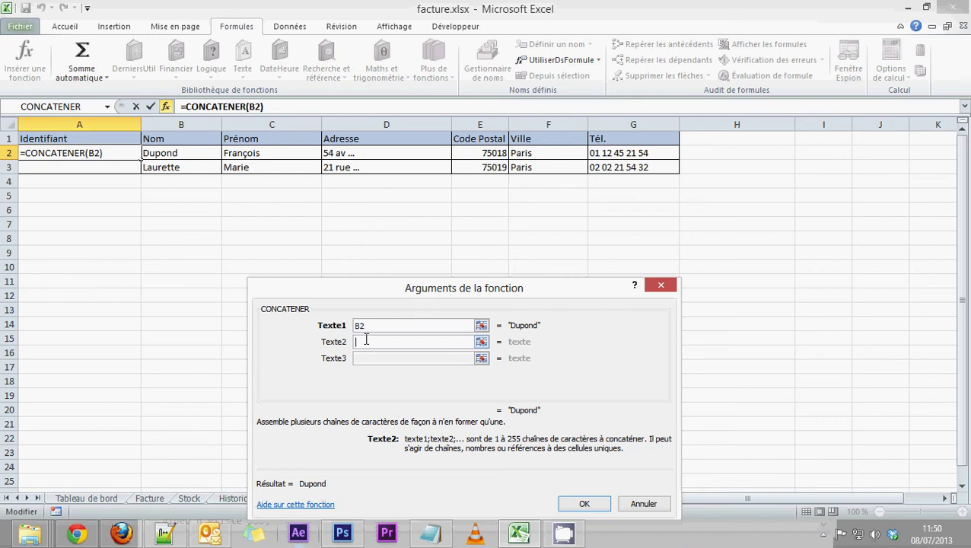
pyautogui.write('" "')
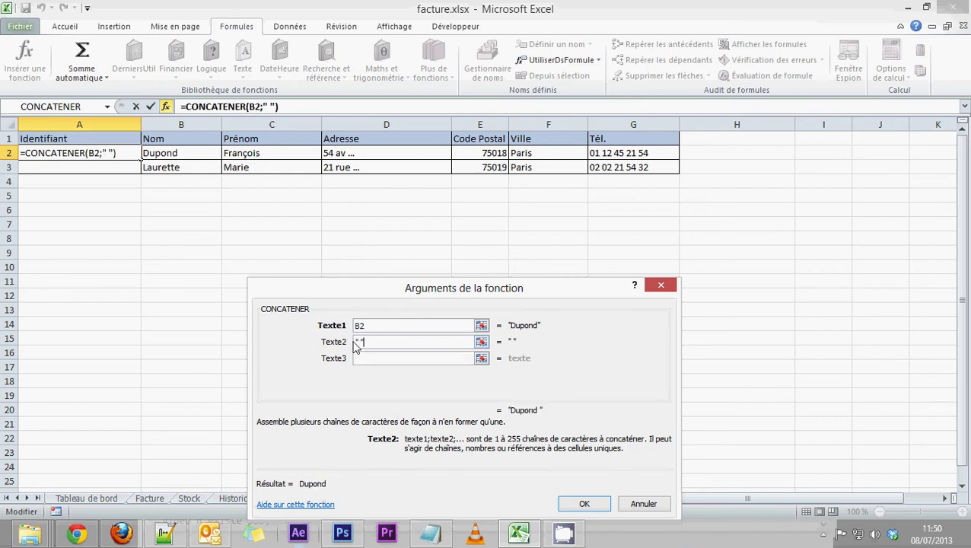
pyautogui.click(363, 358)
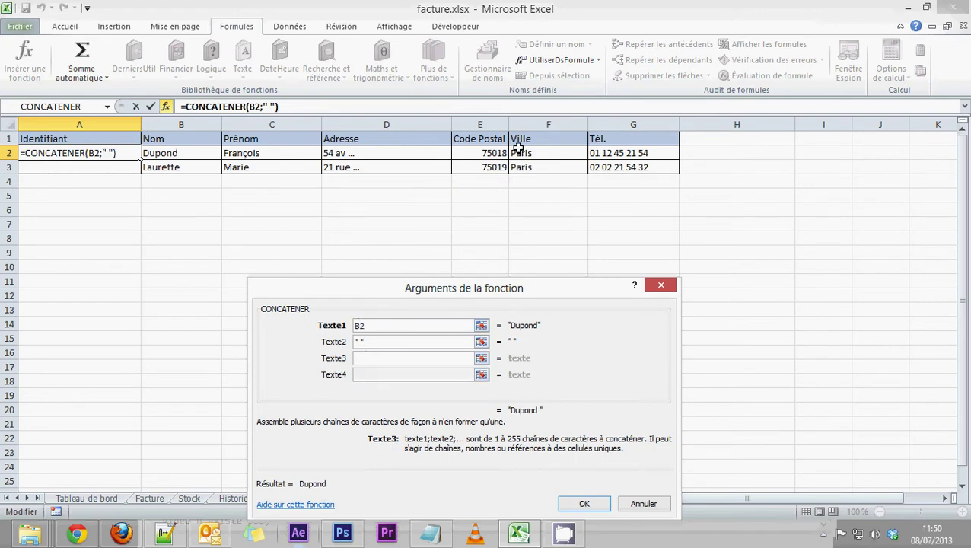
pyautogui.click(271, 153)
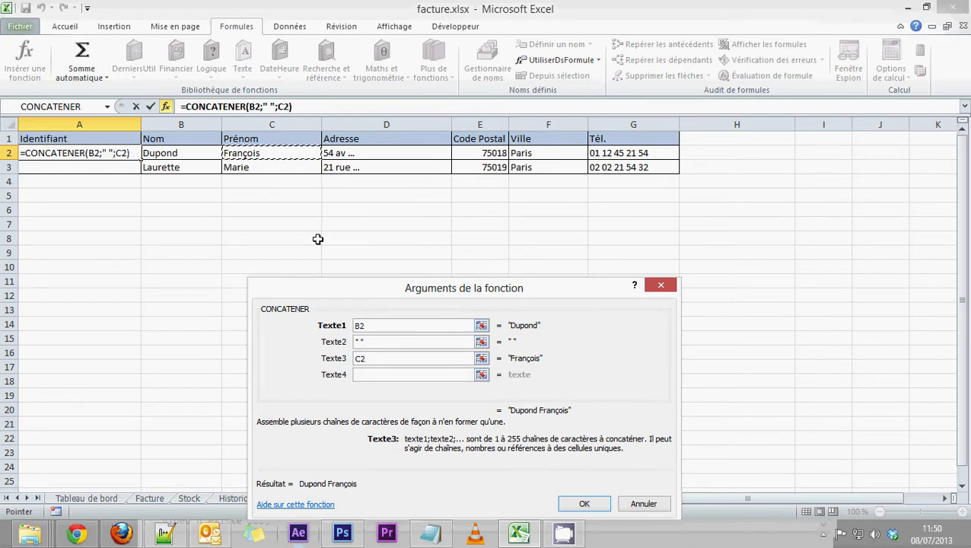
pyautogui.click(582, 504)
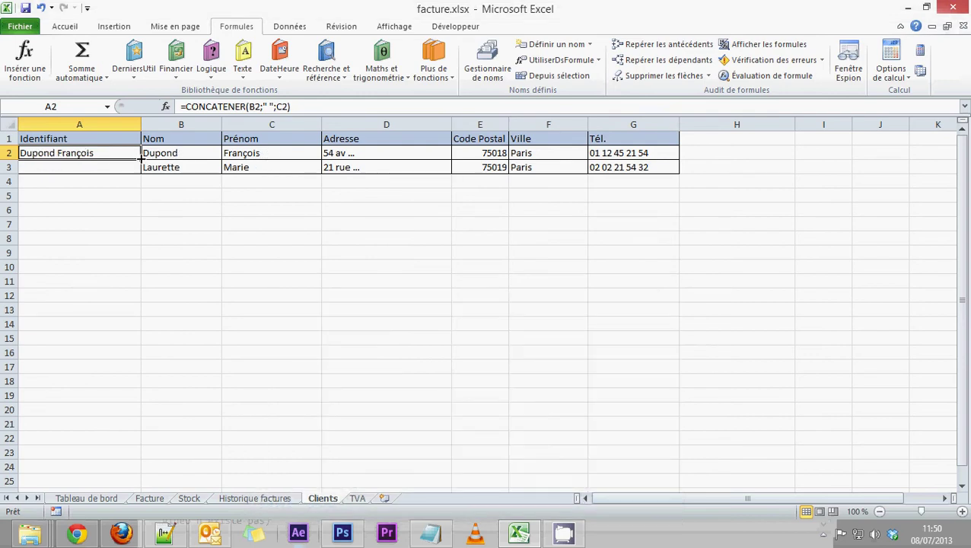
# Step: Fill the A2 CONCATENER formula down to A3 and select column A
pyautogui.moveTo(140, 160); pyautogui.dragTo(142, 175)
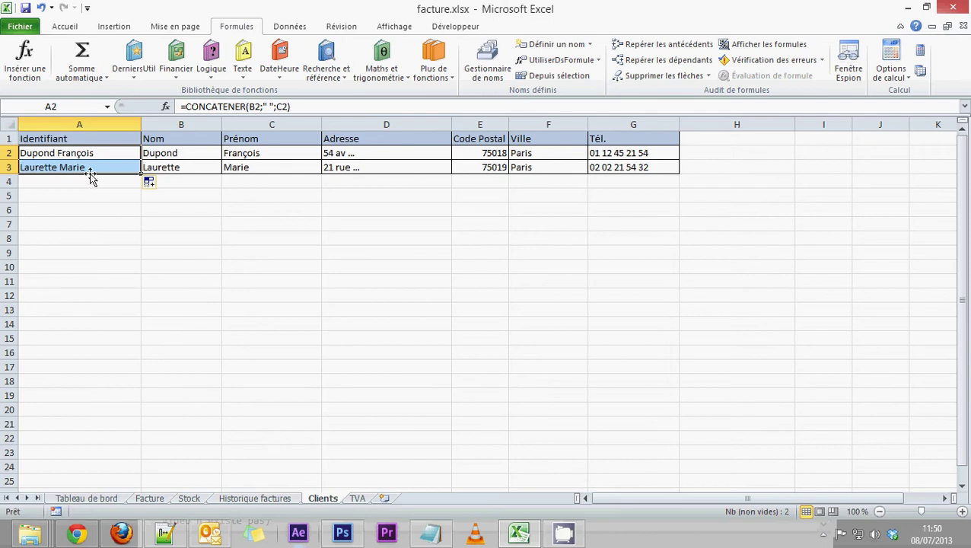
pyautogui.click(88, 209)
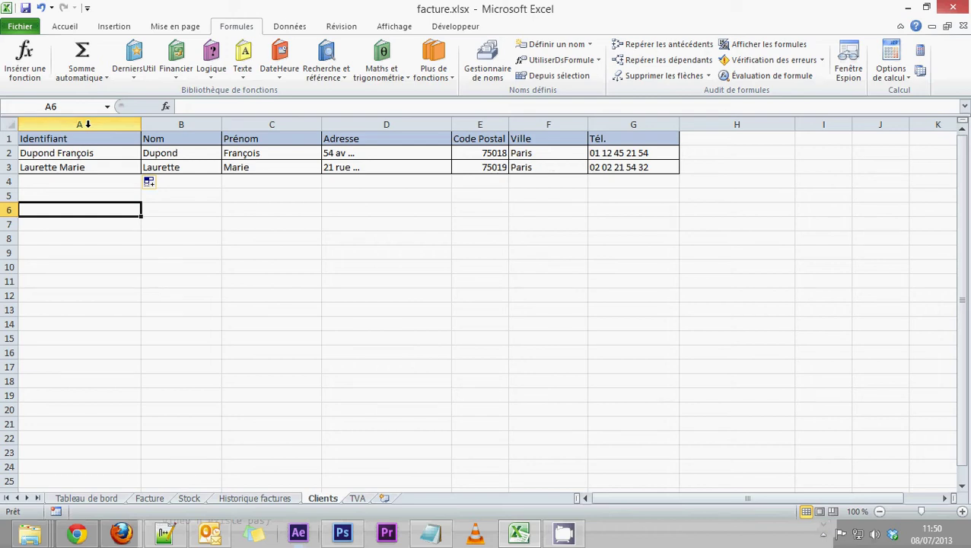
pyautogui.click(87, 125)
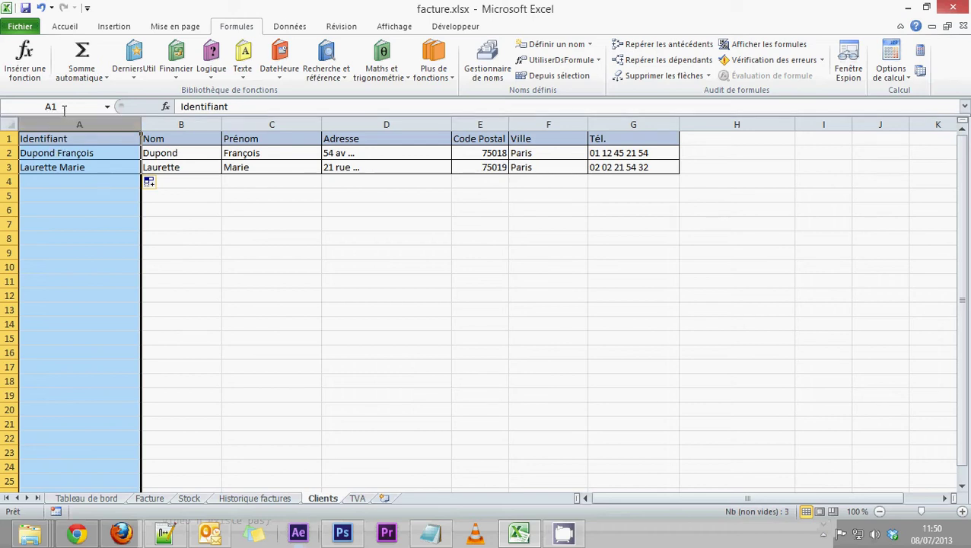
# Step: Name the selected column A 'identifiant' through the Name Box
pyautogui.click(64, 106)
pyautogui.write('identi')
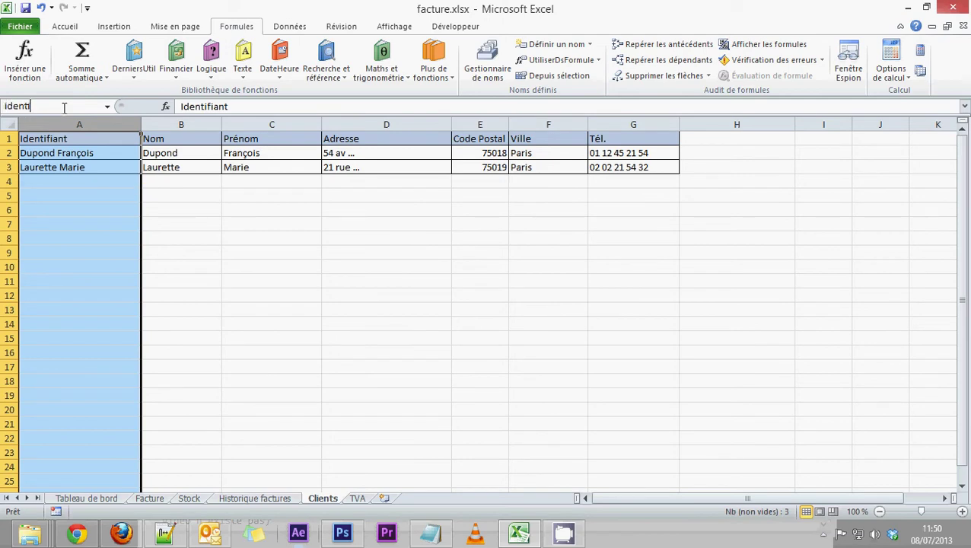
pyautogui.write('fiant')
pyautogui.press('Return')
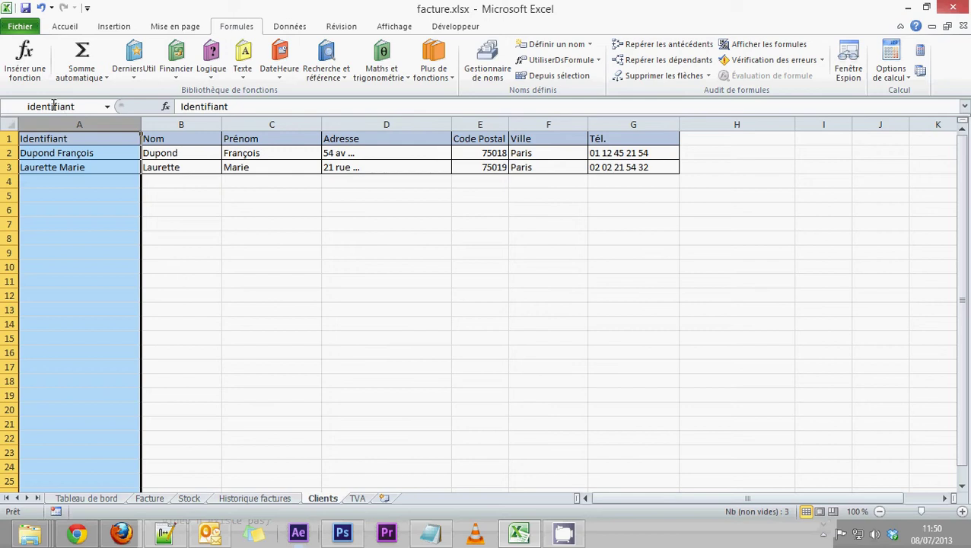
pyautogui.click(54, 105)
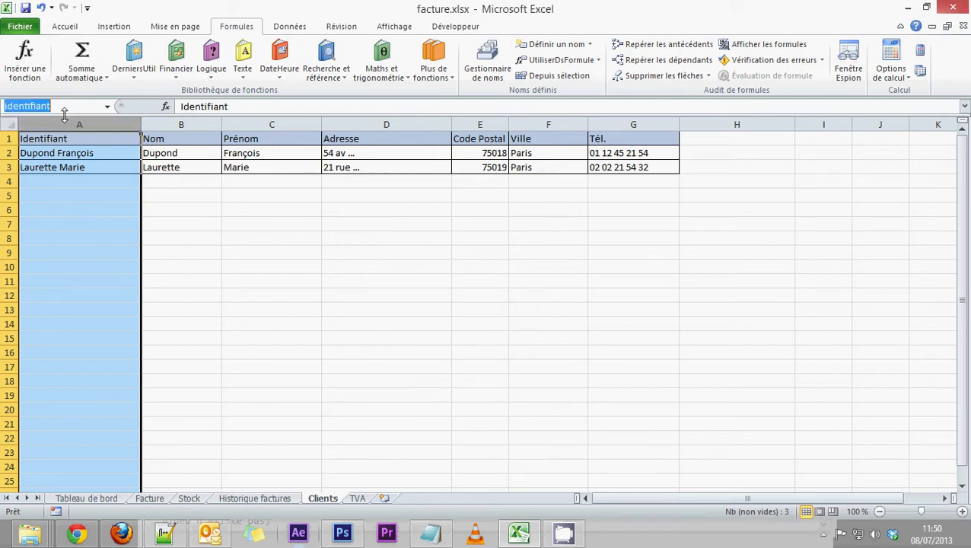
pyautogui.press('Escape')
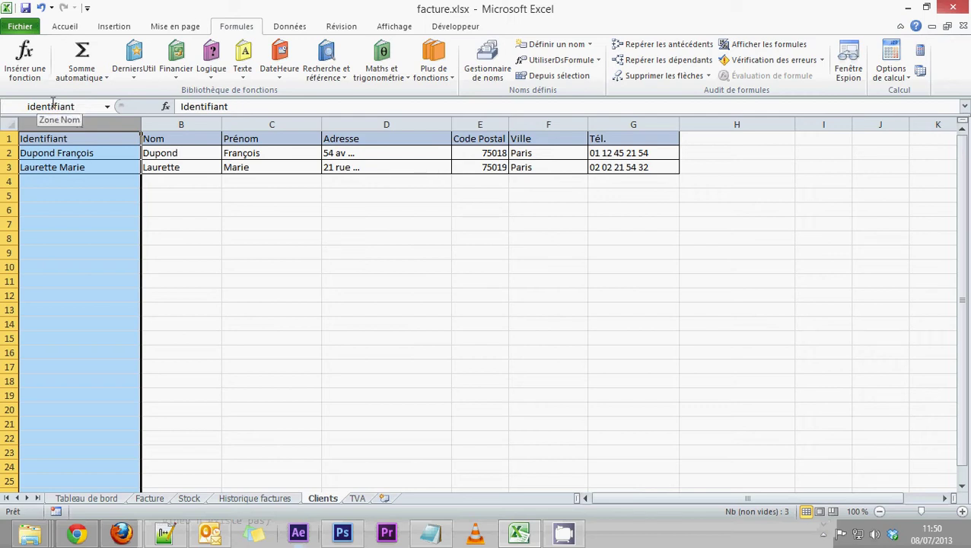
# Step: Add List data validation to Facture cell E2 with source =identifiant
pyautogui.click(149, 498)
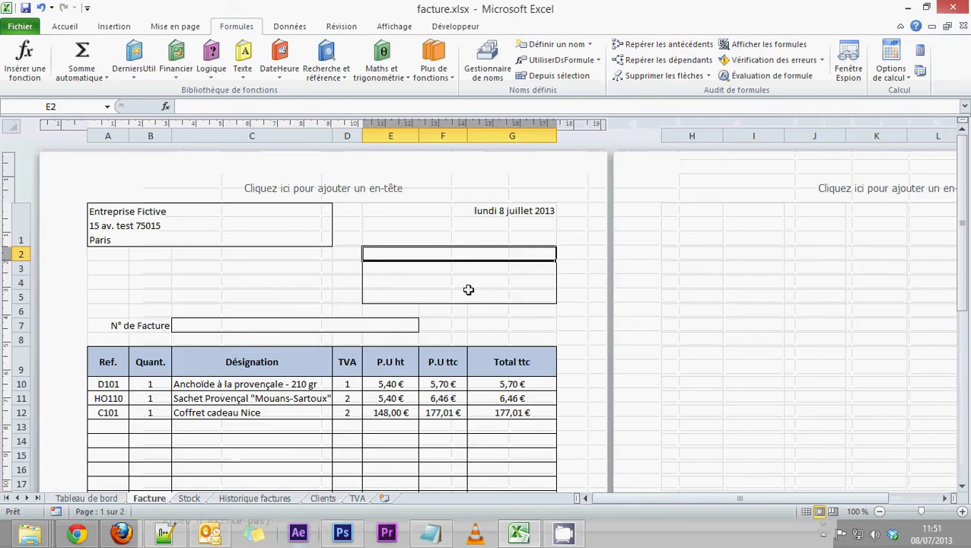
pyautogui.click(298, 29)
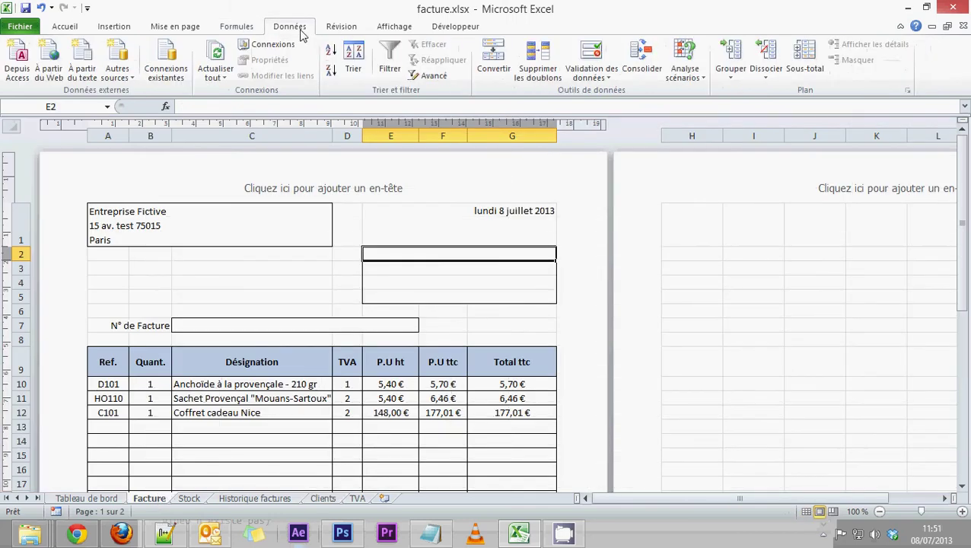
pyautogui.click(594, 70)
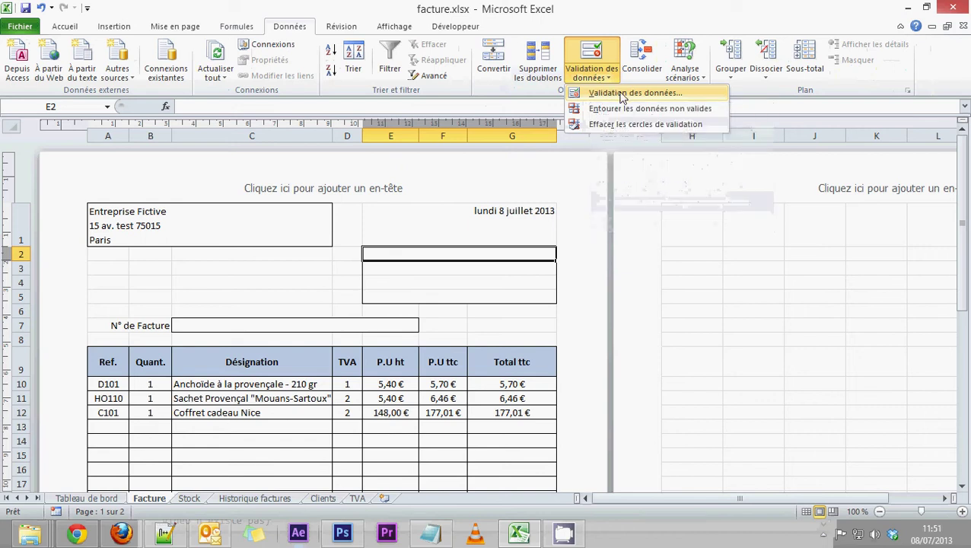
pyautogui.click(623, 95)
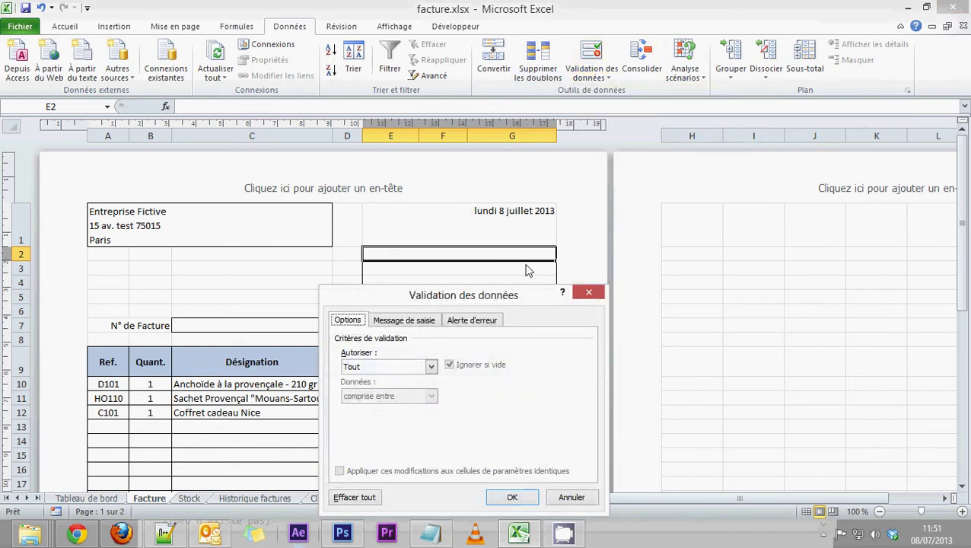
pyautogui.click(710, 182)
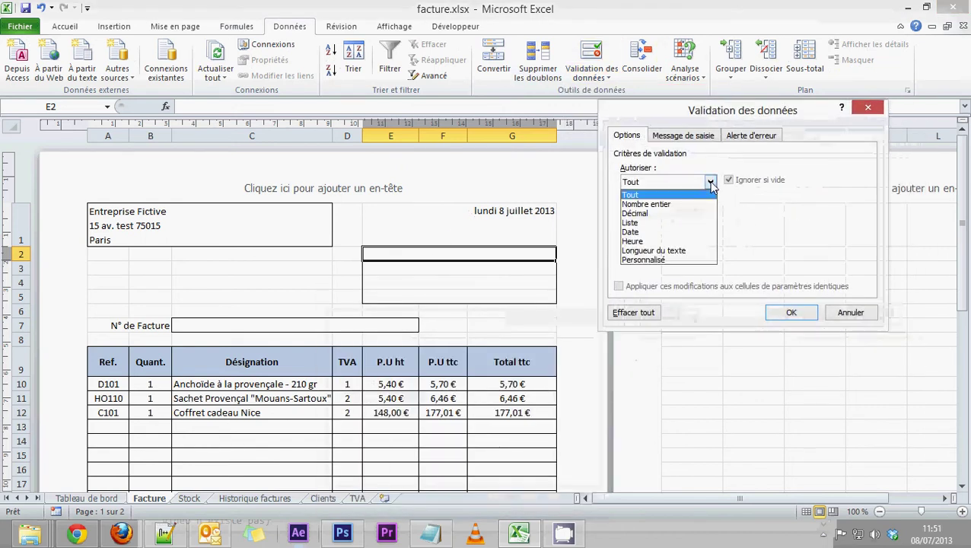
pyautogui.click(646, 222)
pyautogui.click(641, 240)
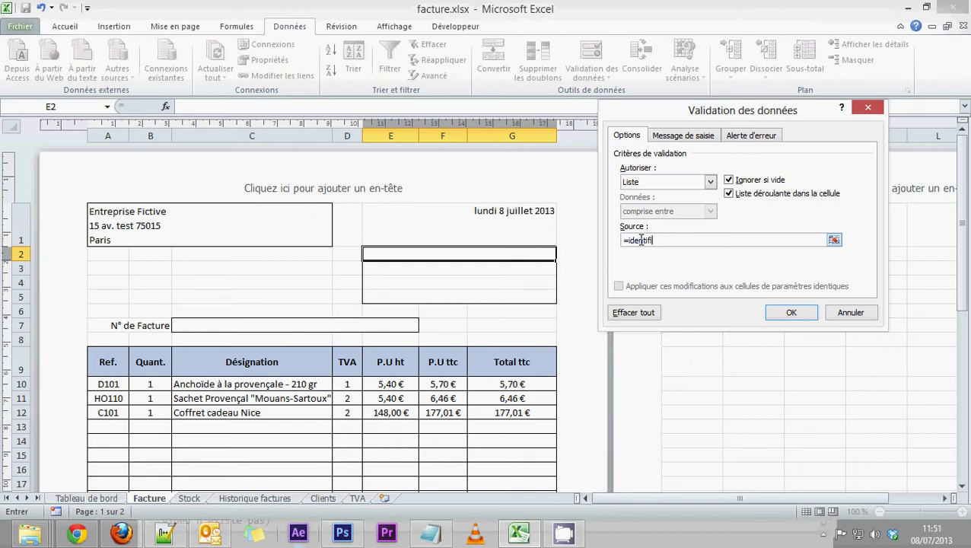
pyautogui.click(792, 313)
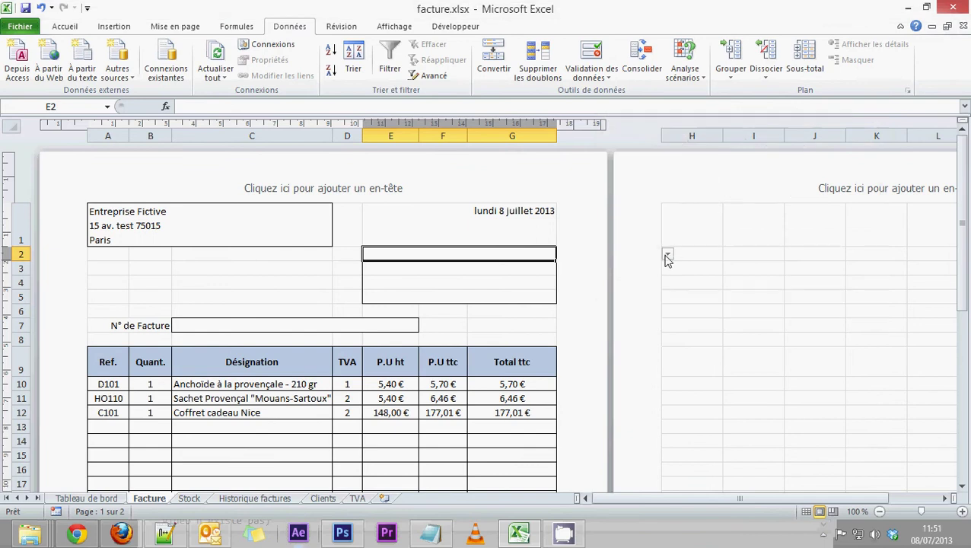
# Step: Narrow columns G and H, briefly testing E2's client drop-down along the way
pyautogui.moveTo(554, 134); pyautogui.dragTo(556, 134)
pyautogui.click(668, 255)
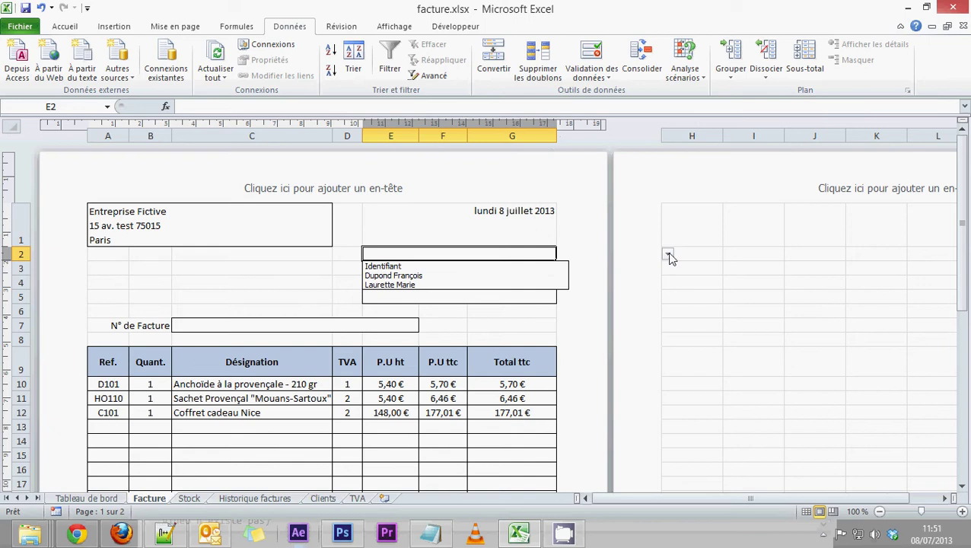
pyautogui.click(494, 256)
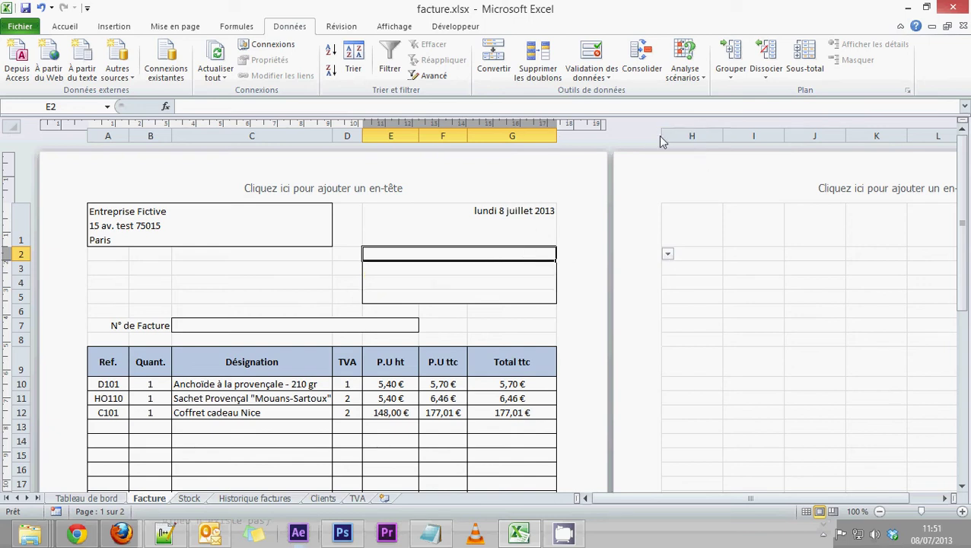
pyautogui.moveTo(554, 134); pyautogui.dragTo(552, 134)
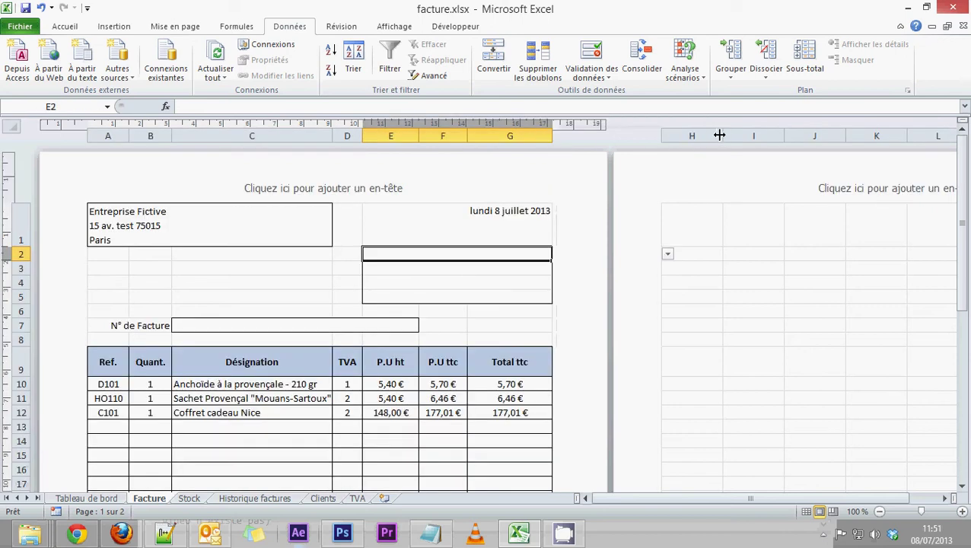
pyautogui.moveTo(721, 135); pyautogui.dragTo(673, 135)
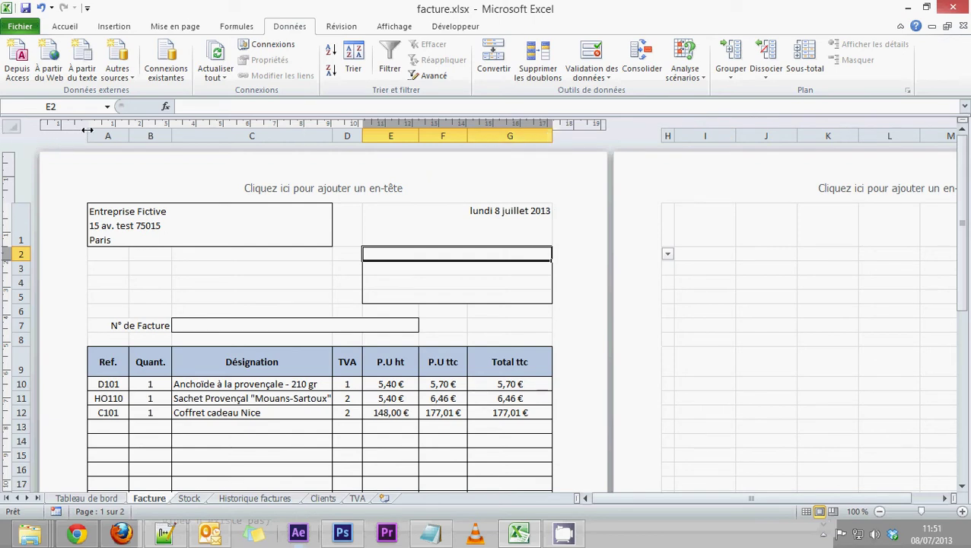
# Step: Reduce the left page margin so columns through H fit on page 1
pyautogui.moveTo(88, 131); pyautogui.dragTo(74, 131)
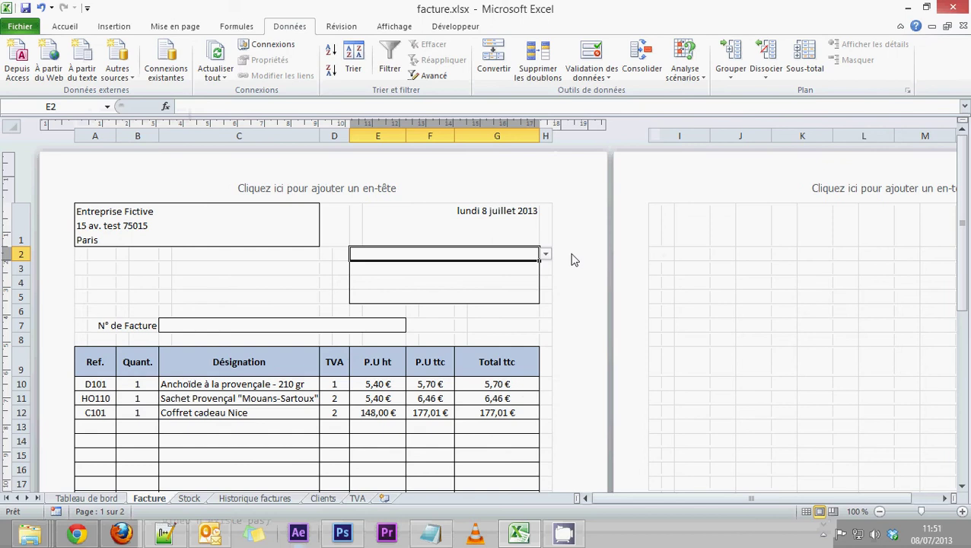
pyautogui.scroll(-9, 574, 261)
pyautogui.scroll(7, 575, 261)
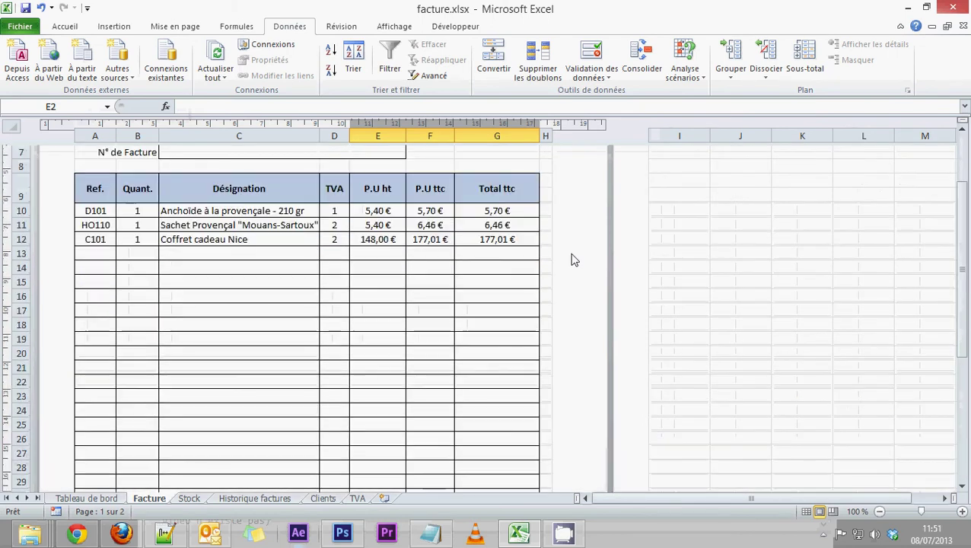
pyautogui.scroll(3, 575, 260)
# Step: Pick the first client name into E2 from its drop-down list
pyautogui.click(545, 254)
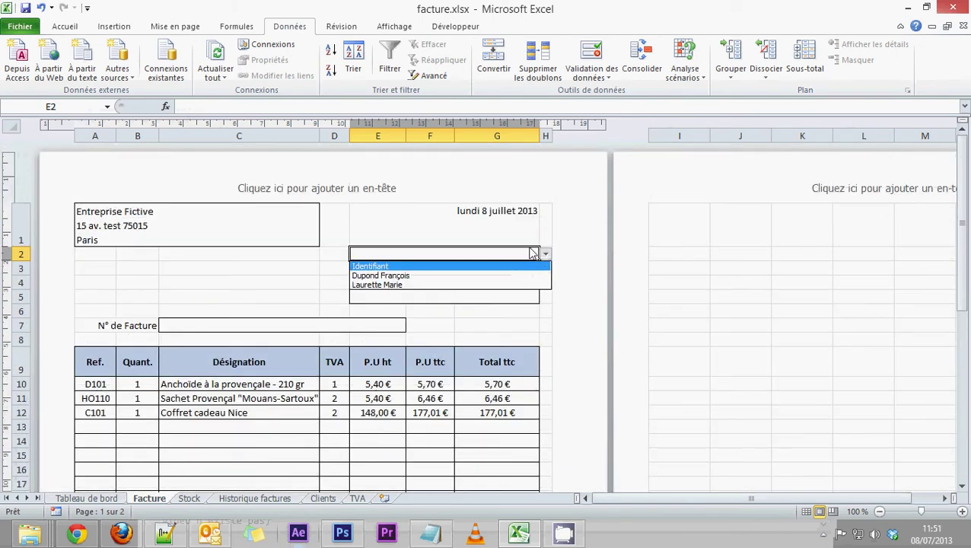
pyautogui.click(543, 254)
pyautogui.click(543, 253)
pyautogui.click(392, 276)
pyautogui.click(545, 253)
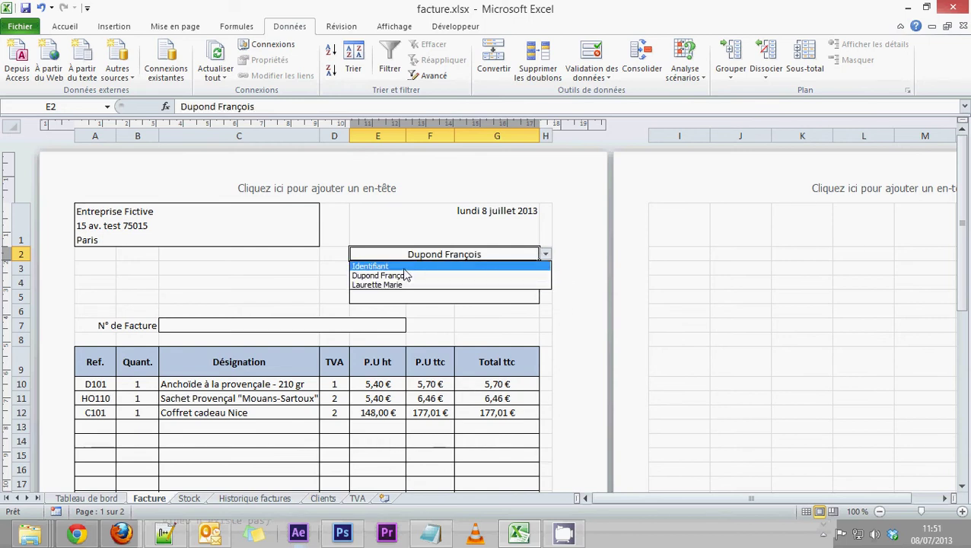
pyautogui.click(403, 266)
pyautogui.click(545, 254)
pyautogui.click(466, 276)
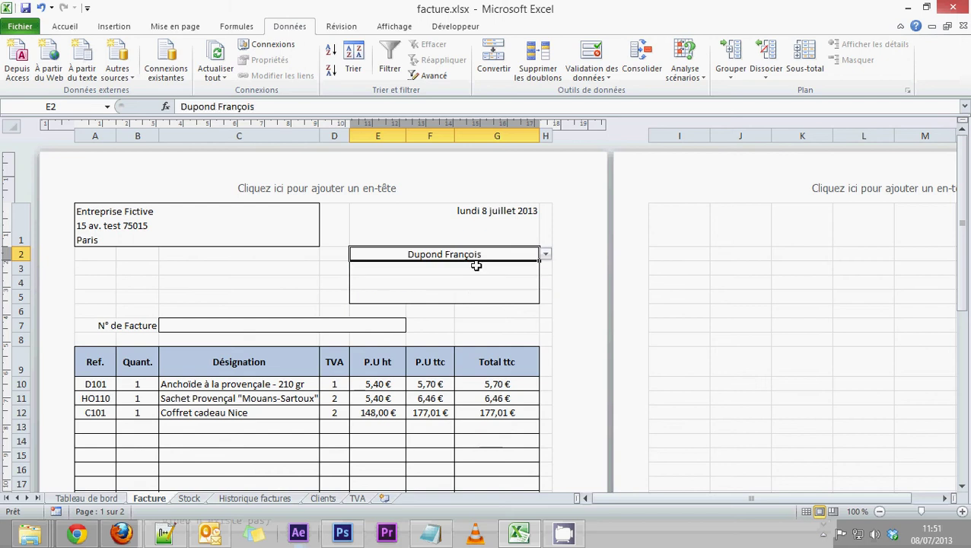
# Step: Check the still-empty client address cells below E2
pyautogui.click(417, 268)
pyautogui.click(409, 282)
pyautogui.click(408, 299)
pyautogui.click(415, 271)
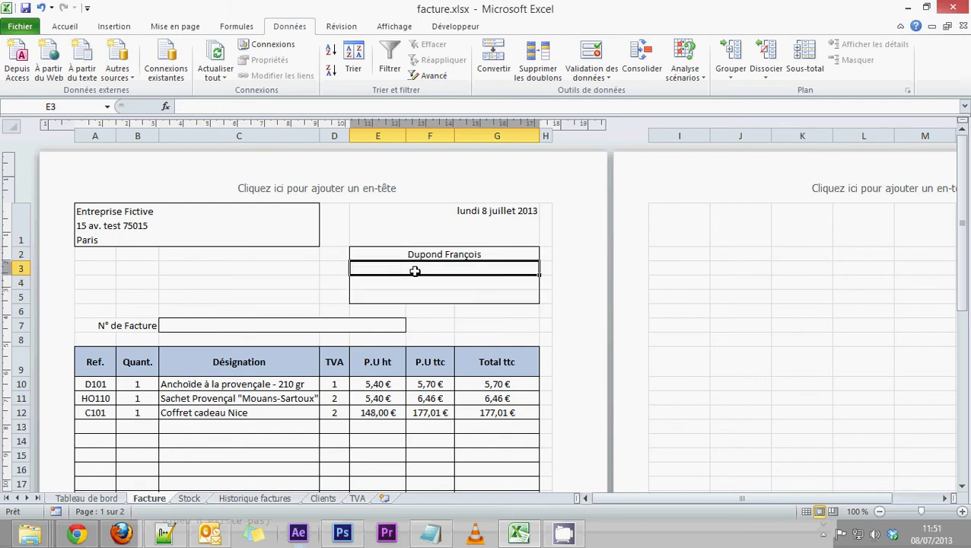
pyautogui.click(465, 254)
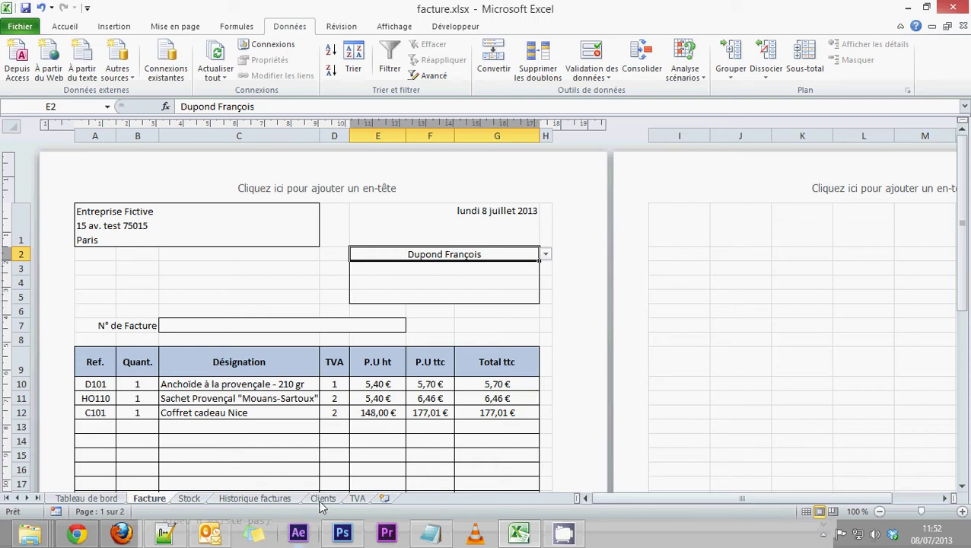
pyautogui.click(432, 266)
pyautogui.click(465, 255)
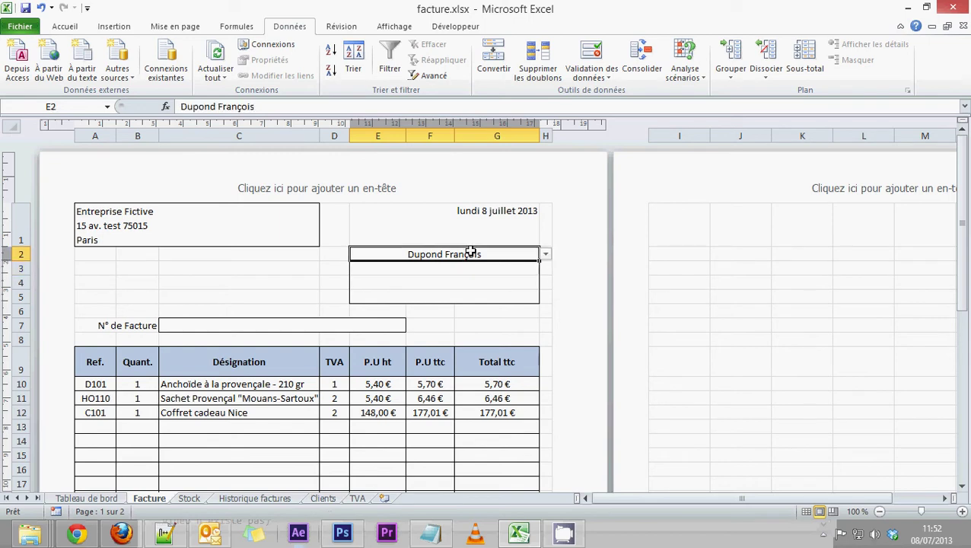
# Step: Reconfirm E2's client choice and inspect address cells E3 and E4
pyautogui.click(545, 254)
pyautogui.click(427, 258)
pyautogui.click(456, 270)
pyautogui.click(535, 258)
pyautogui.click(448, 268)
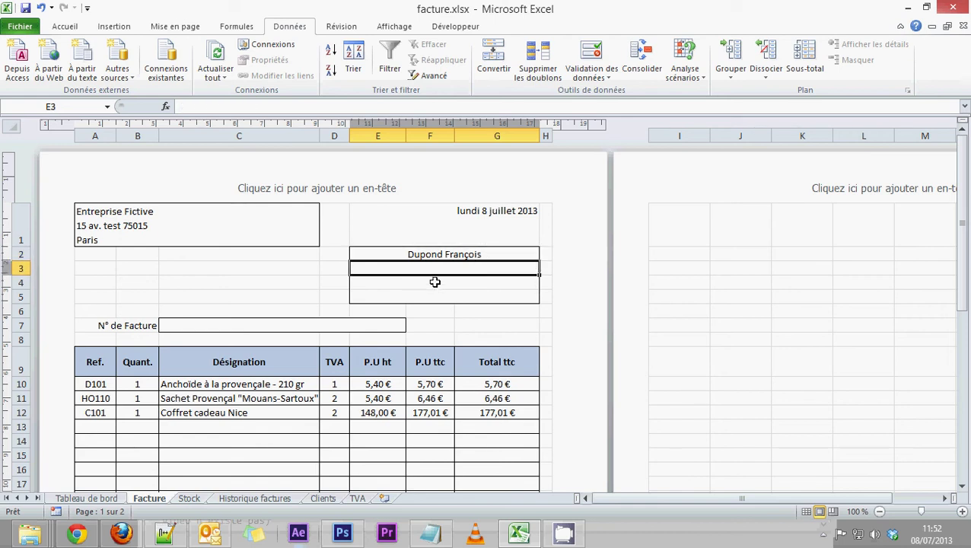
pyautogui.click(434, 283)
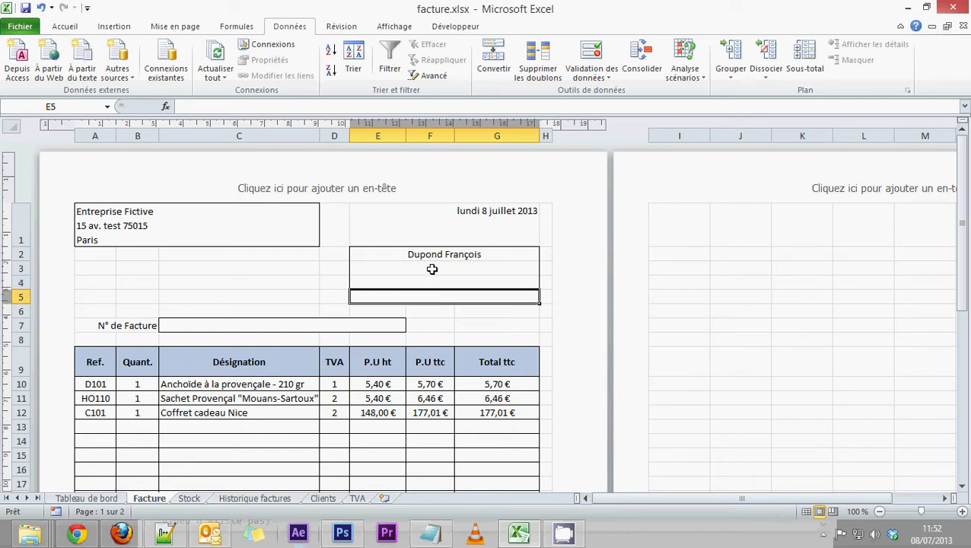
# Step: Insert a RECHERCHEV in E3 with E2 as the lookup value
pyautogui.click(431, 268)
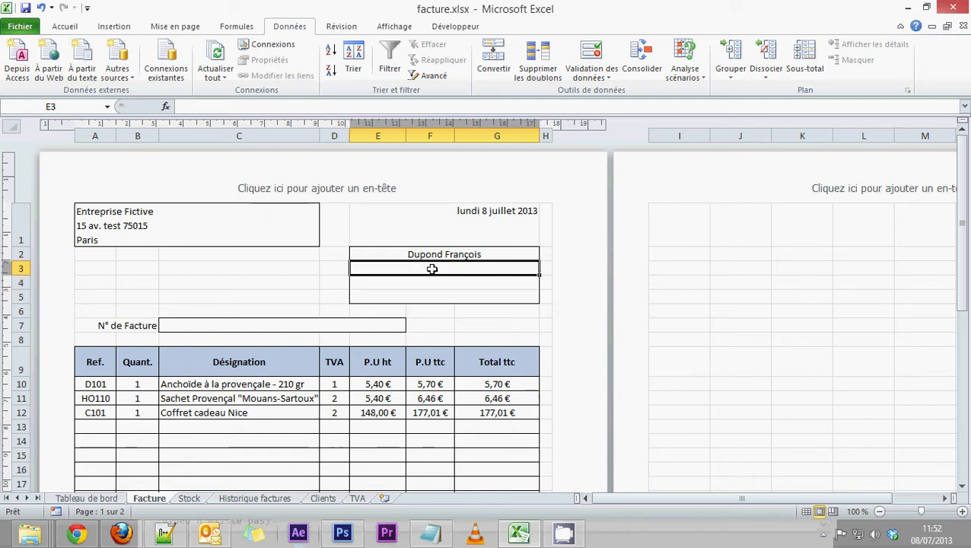
pyautogui.click(240, 27)
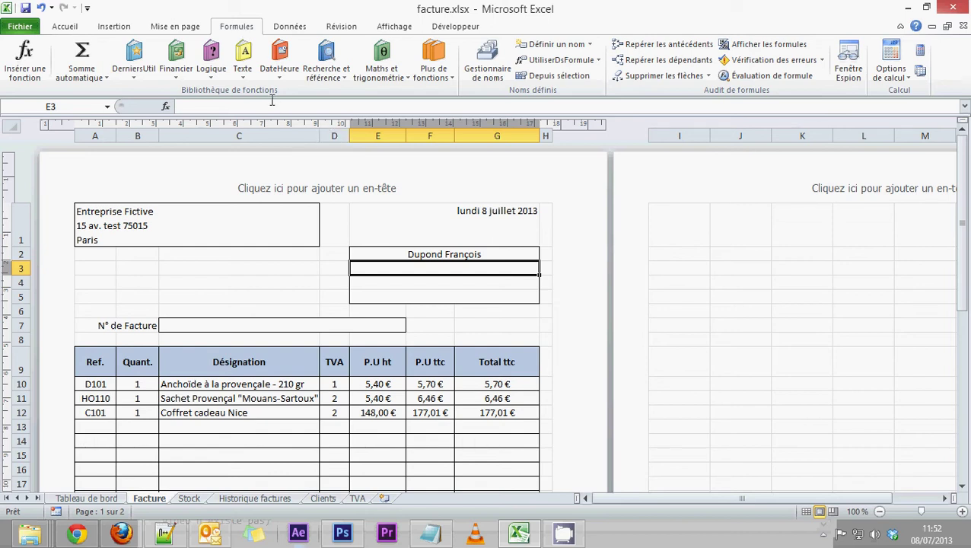
pyautogui.click(323, 70)
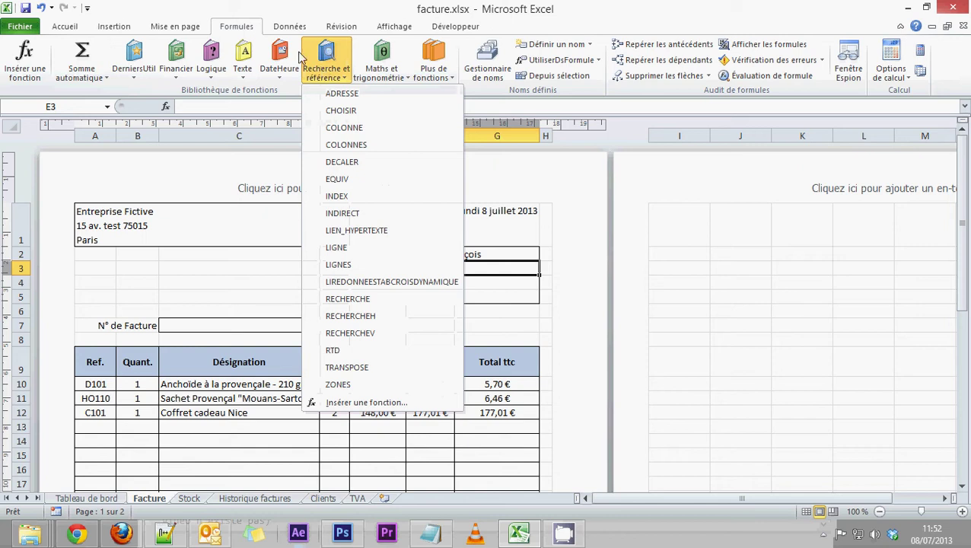
pyautogui.click(349, 333)
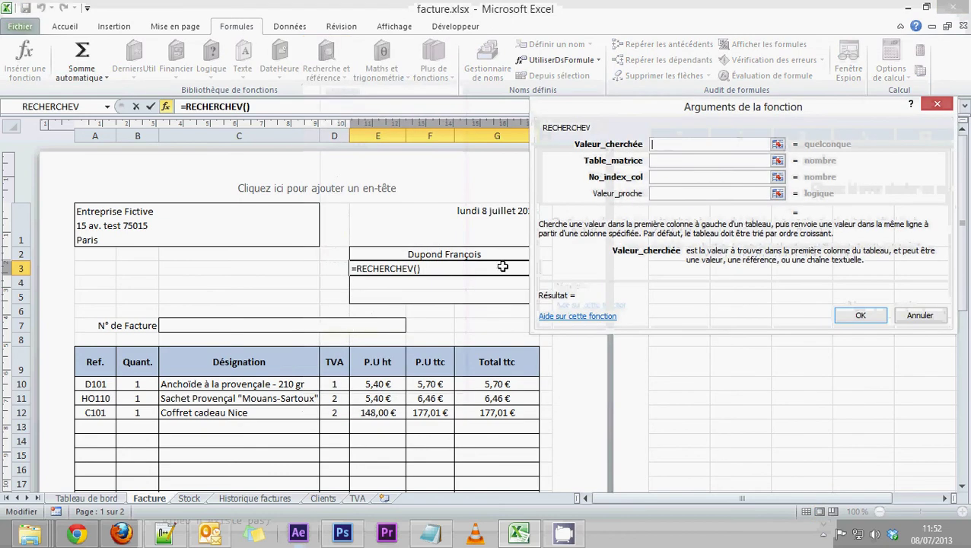
pyautogui.click(429, 255)
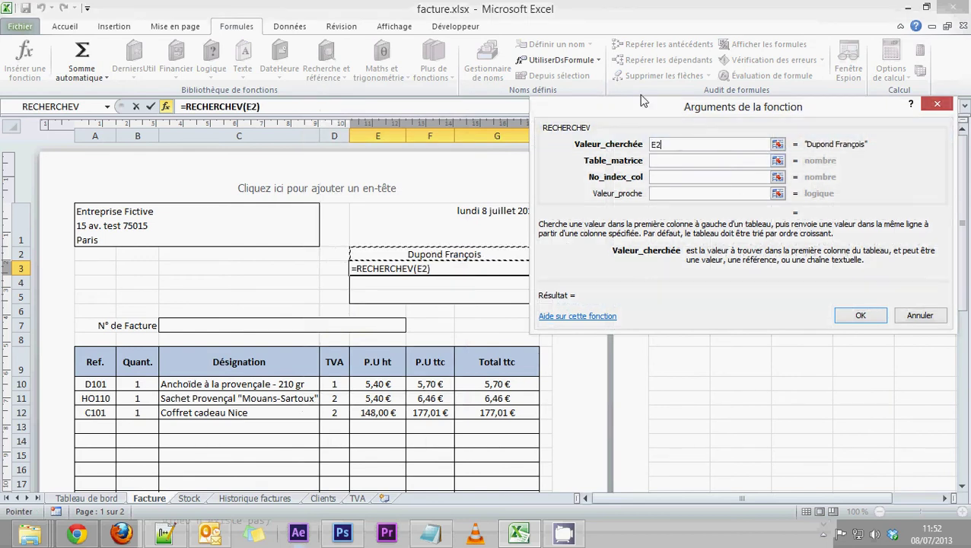
# Step: Start the Table_matrice argument by switching to the Clients sheet
pyautogui.moveTo(637, 113); pyautogui.dragTo(637, 86)
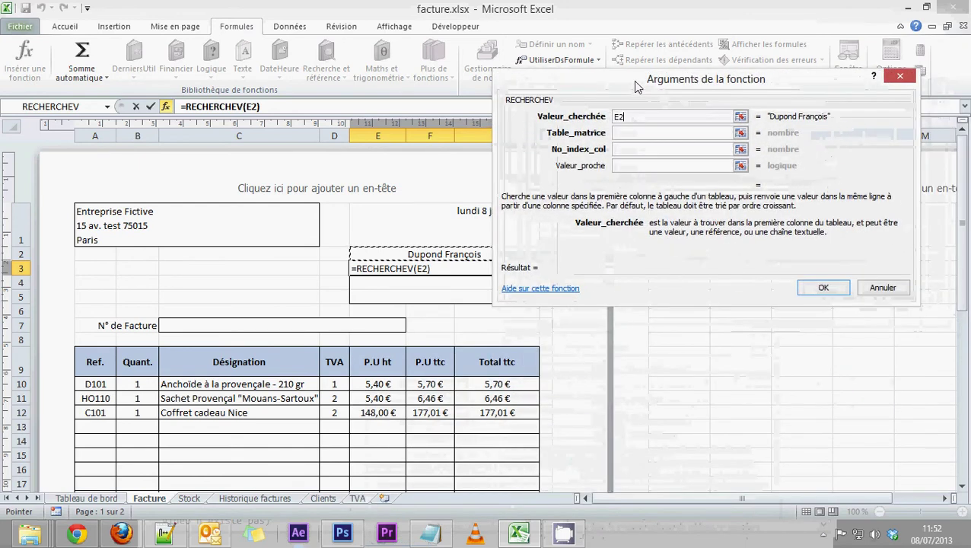
pyautogui.click(628, 133)
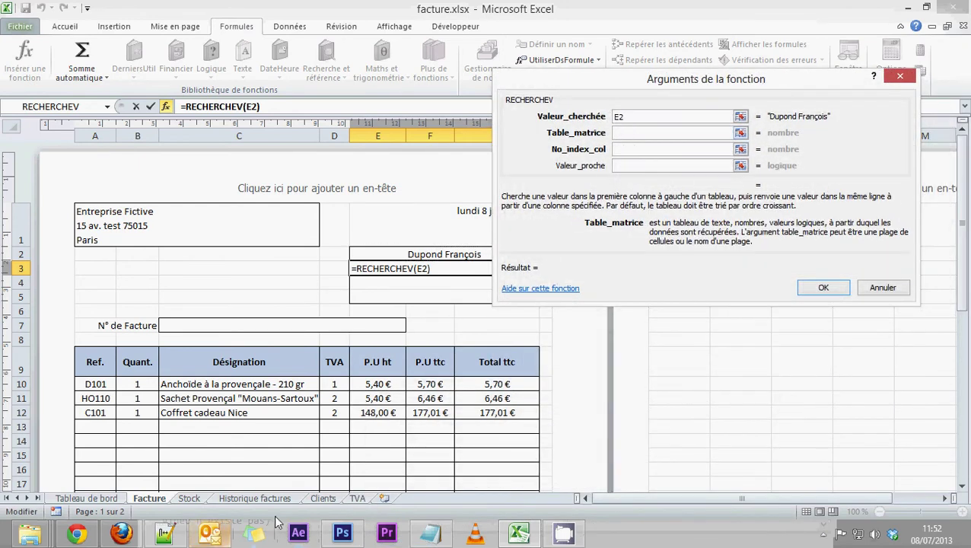
pyautogui.click(323, 497)
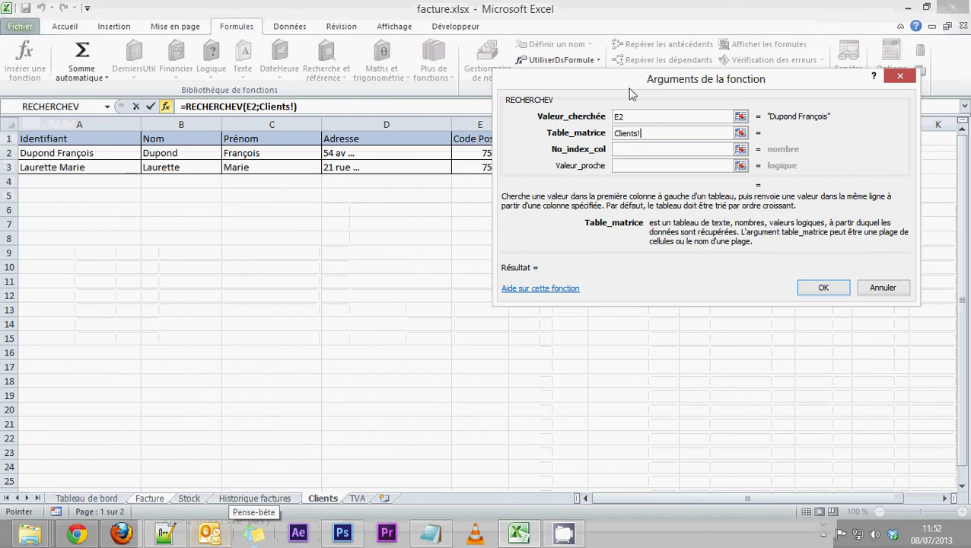
# Step: Select Clients columns A through G as the lookup table, giving Clients!A:G
pyautogui.moveTo(635, 83); pyautogui.dragTo(301, 224)
pyautogui.moveTo(80, 124); pyautogui.dragTo(443, 124)
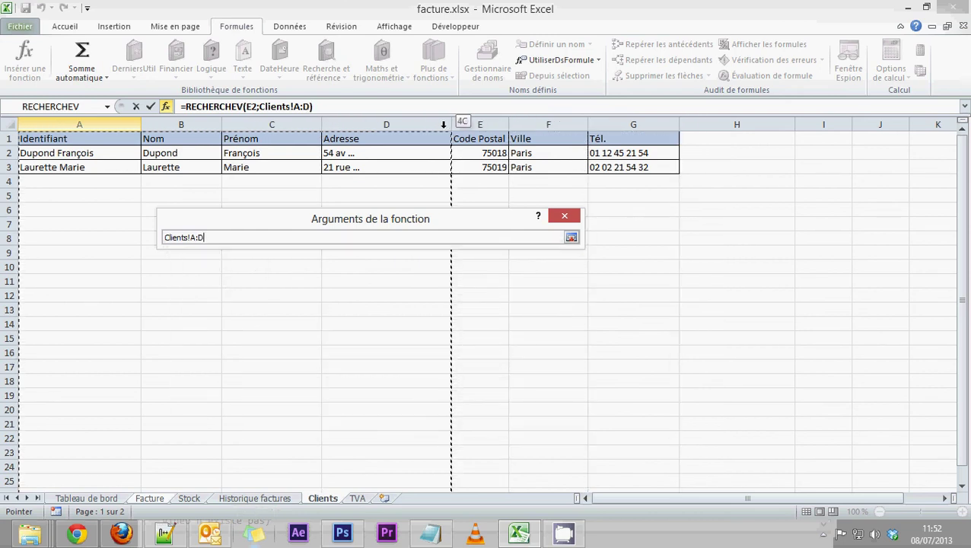
pyautogui.moveTo(444, 124); pyautogui.dragTo(611, 119)
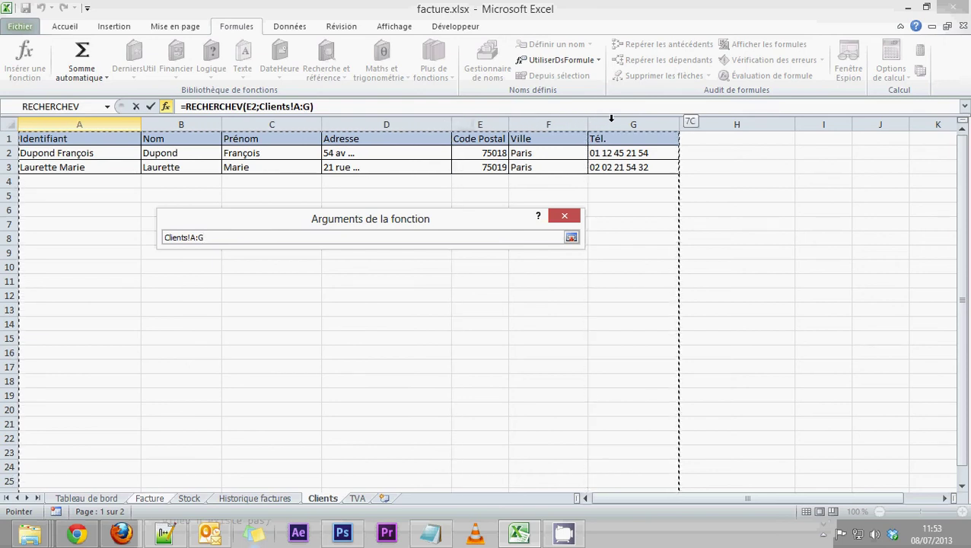
pyautogui.moveTo(611, 120); pyautogui.dragTo(611, 120)
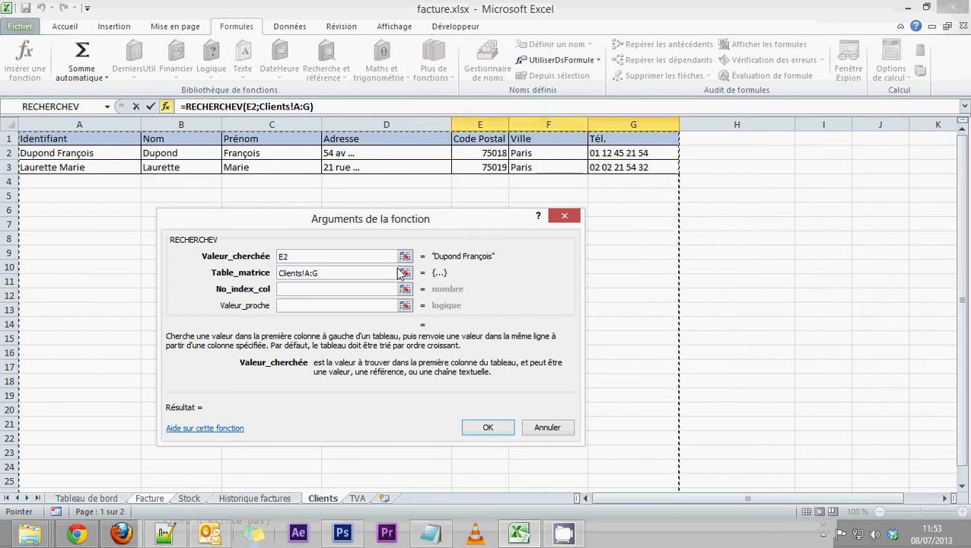
# Step: Set column index 4 and exact match 0 so E3 returns the client's address
pyautogui.click(284, 289)
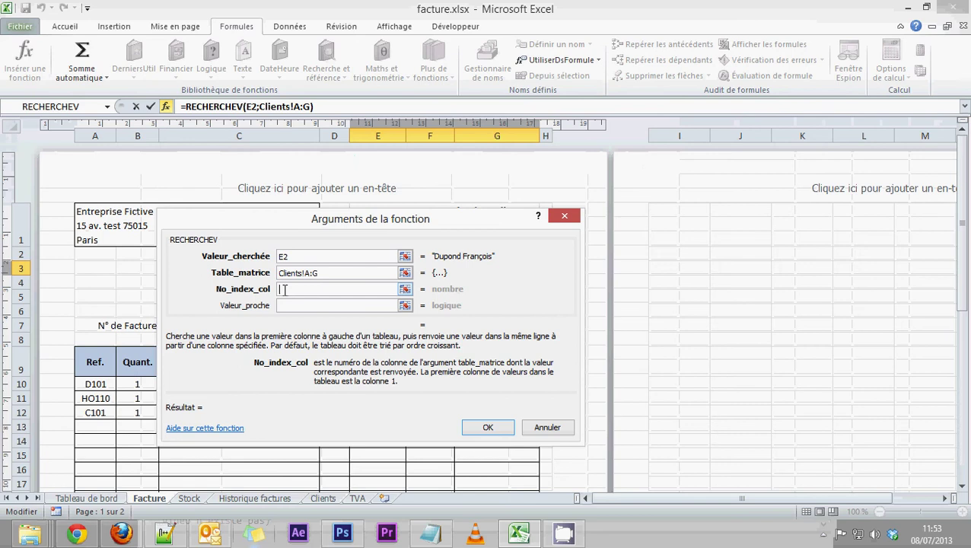
pyautogui.write('4')
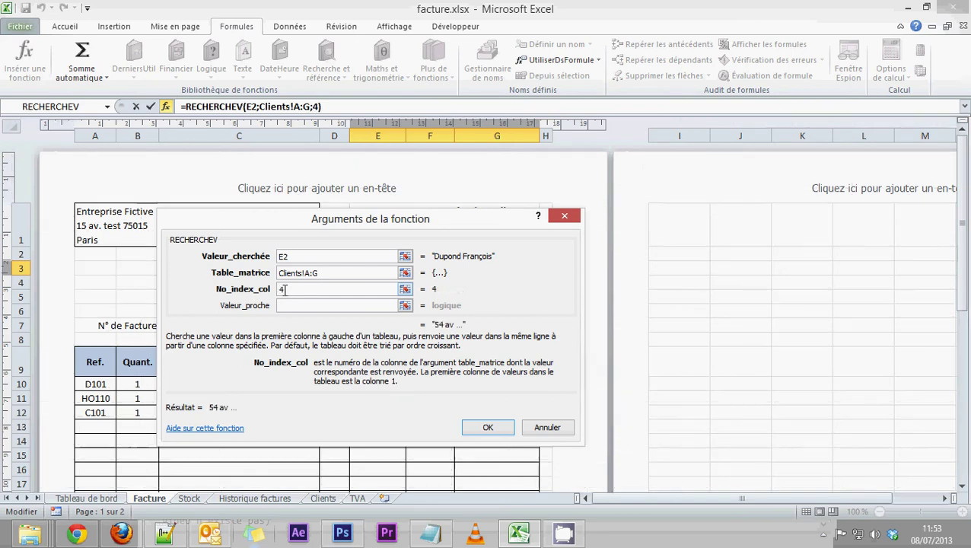
pyautogui.click(286, 305)
pyautogui.write('0')
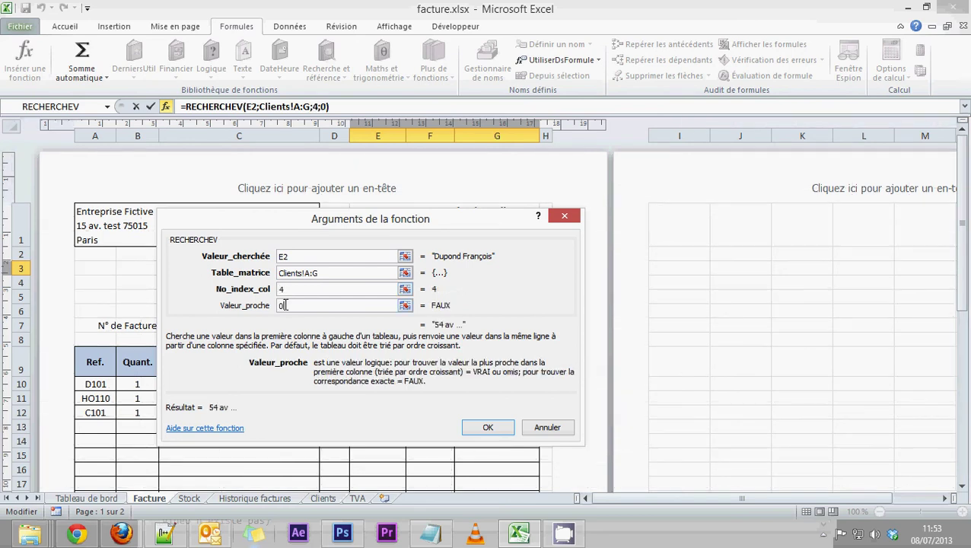
pyautogui.moveTo(290, 305); pyautogui.dragTo(279, 305)
pyautogui.moveTo(316, 305); pyautogui.dragTo(273, 305)
pyautogui.click(486, 429)
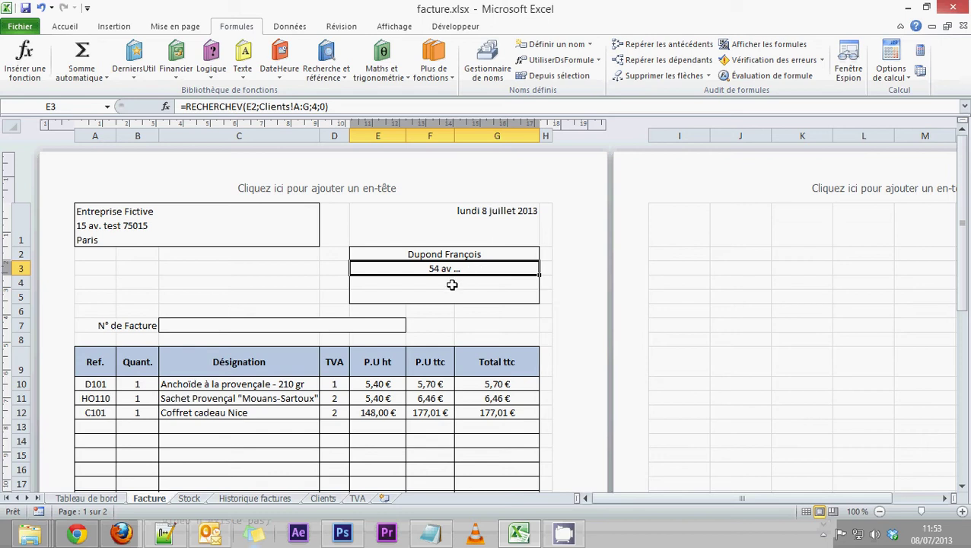
pyautogui.click(450, 283)
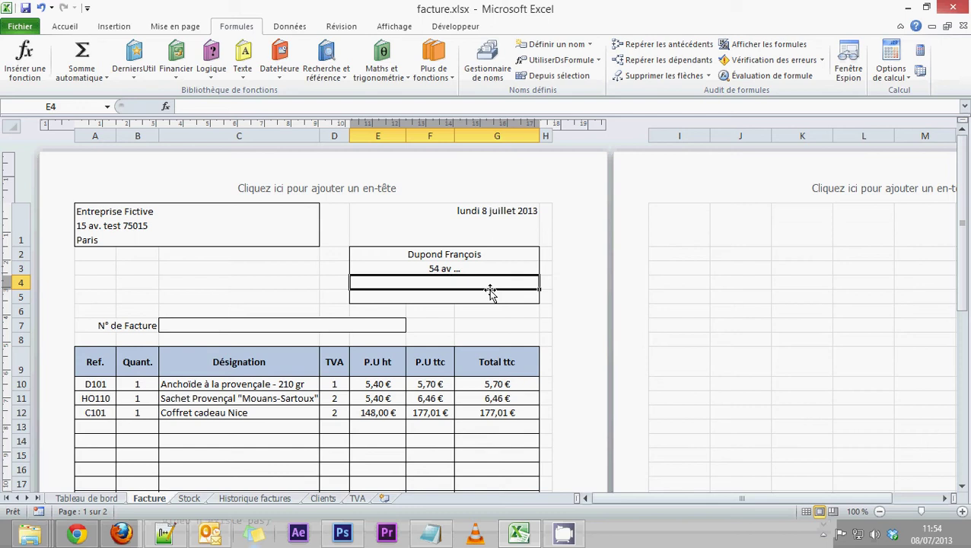
pyautogui.click(445, 267)
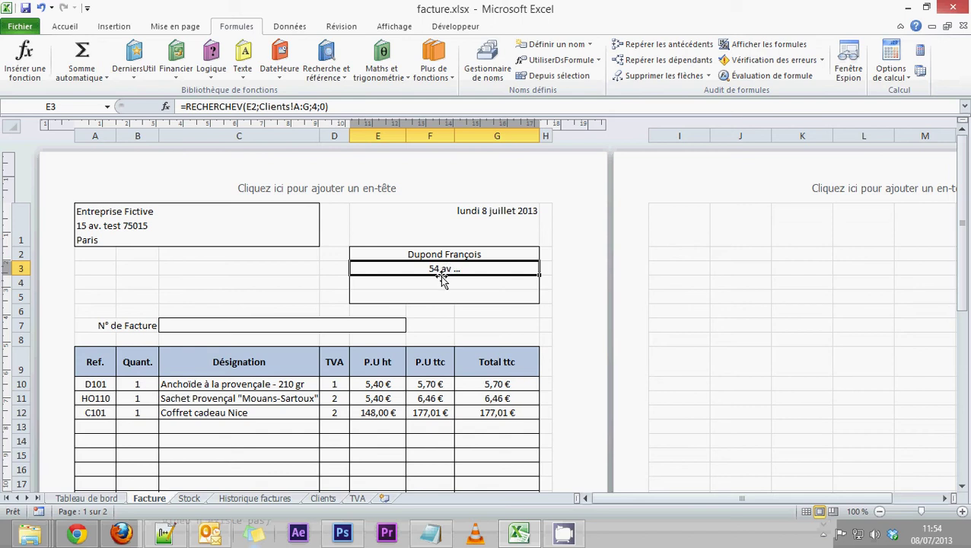
pyautogui.click(432, 279)
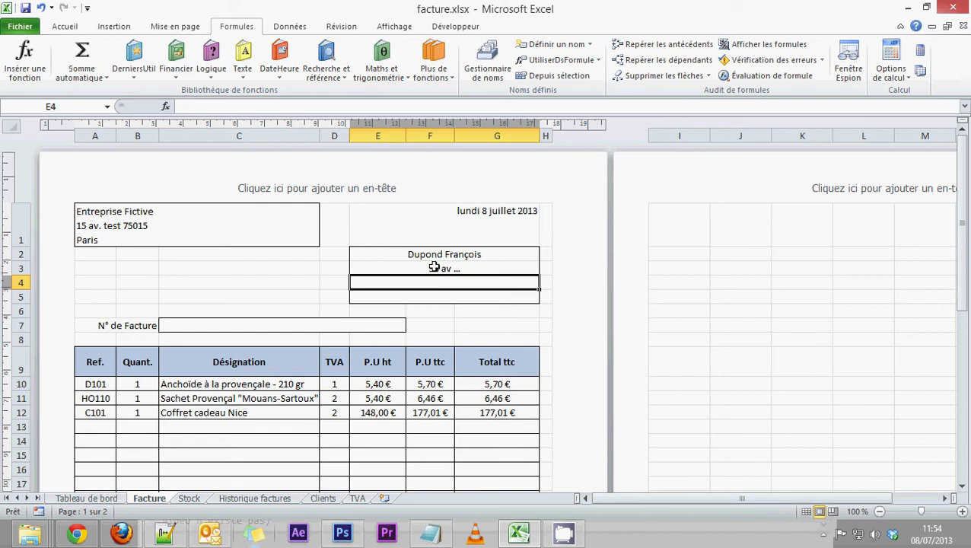
pyautogui.click(434, 267)
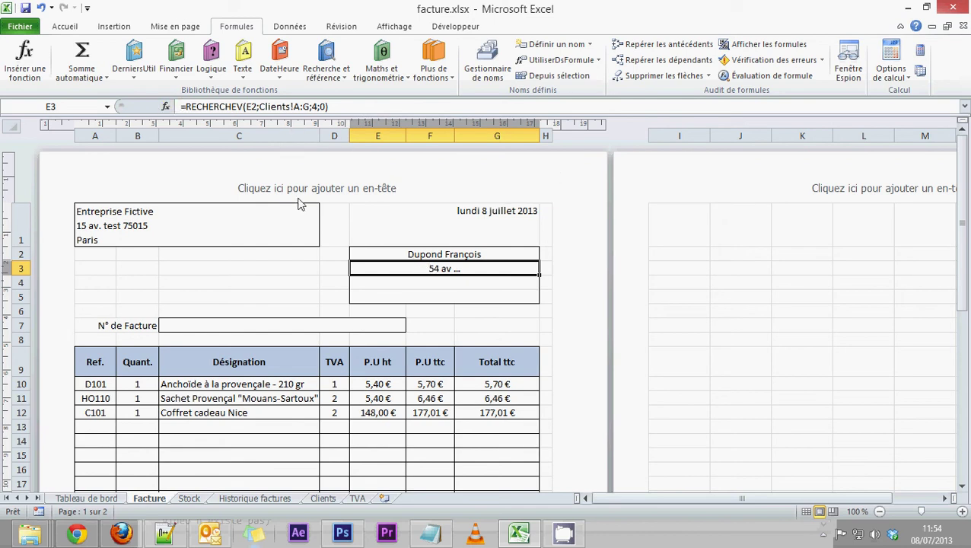
pyautogui.moveTo(184, 107); pyautogui.dragTo(329, 106)
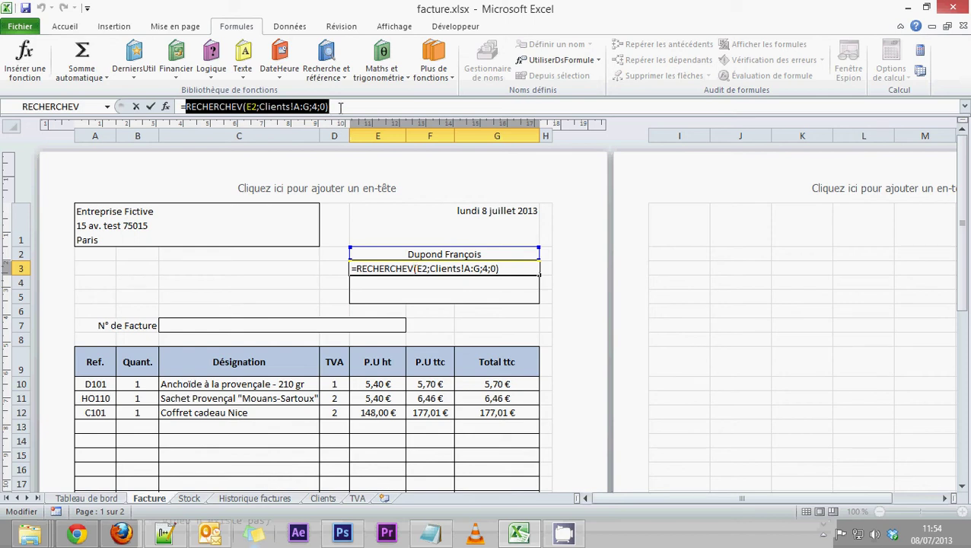
pyautogui.moveTo(329, 107); pyautogui.dragTo(186, 107)
pyautogui.hotkey('ctrl', 'c')
pyautogui.rightClick(204, 109)
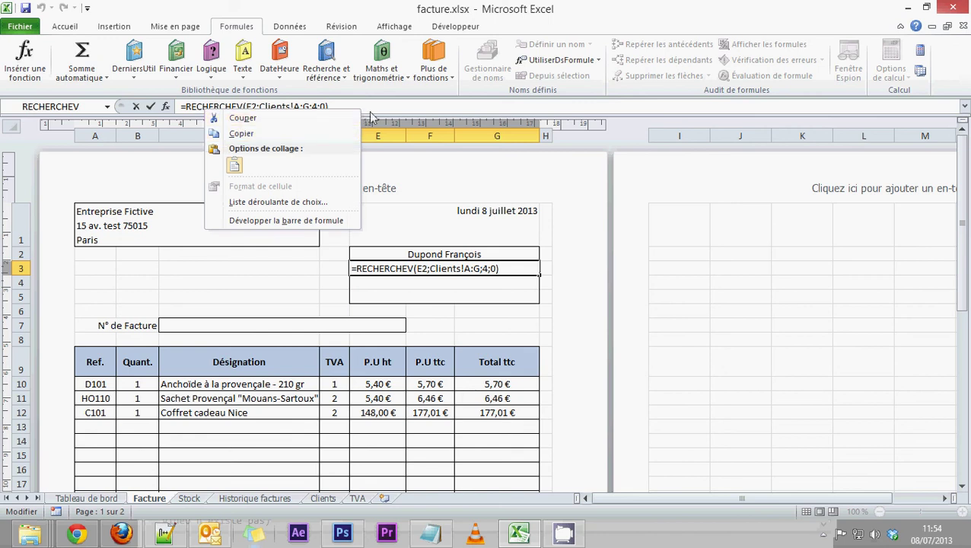
pyautogui.press('Escape')
pyautogui.press('Escape')
pyautogui.click(429, 286)
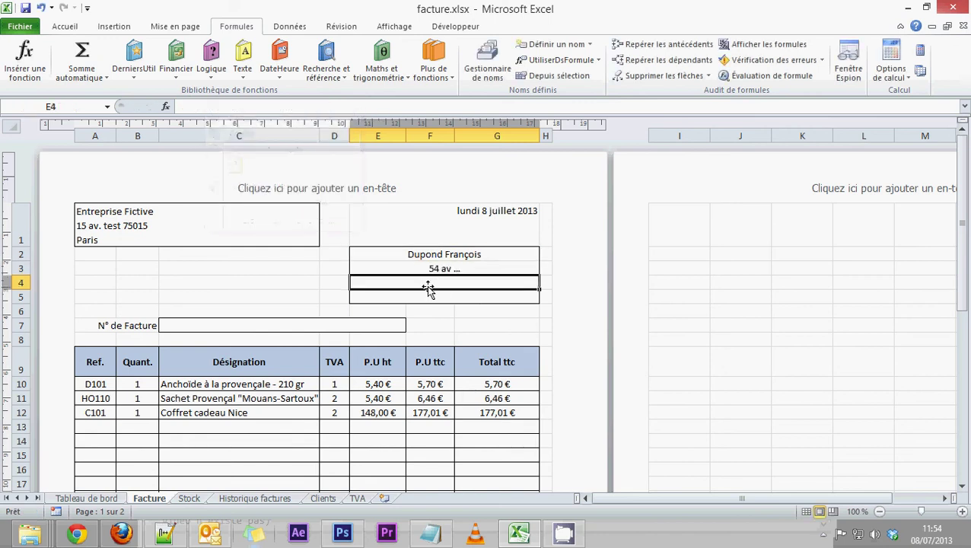
# Step: Insert CONCATENER in E4 with the pasted lookup using column 5 as Texte1
pyautogui.click(239, 75)
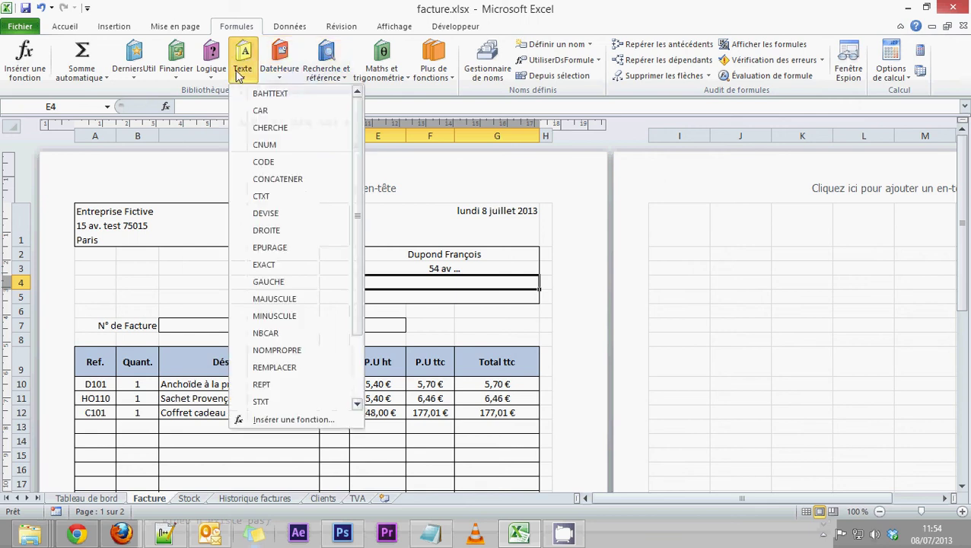
pyautogui.click(283, 179)
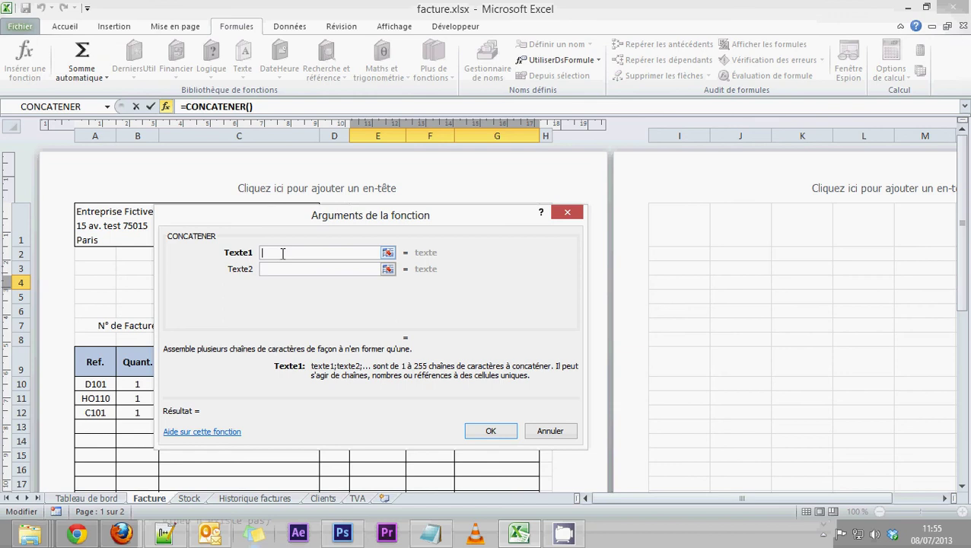
pyautogui.hotkey('ctrl', 'v')
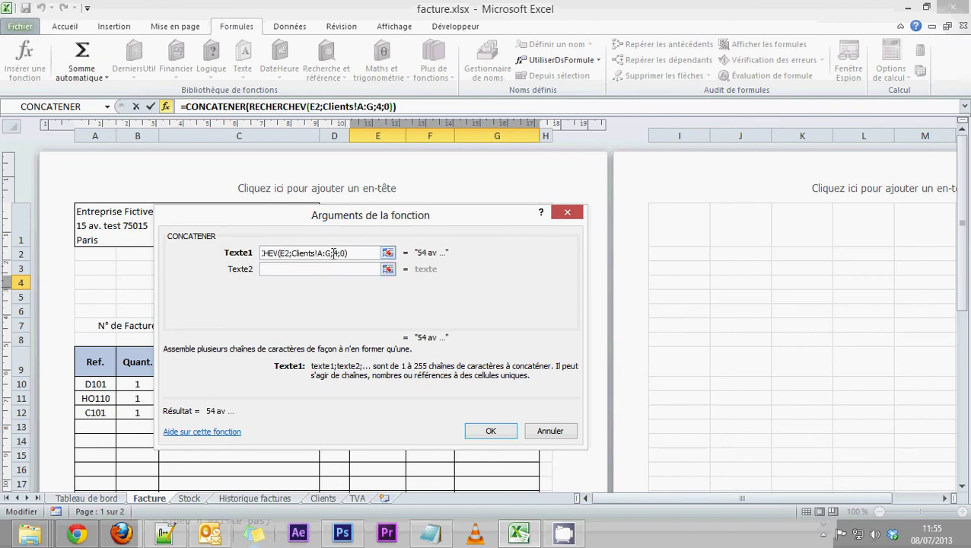
pyautogui.moveTo(341, 253); pyautogui.dragTo(229, 249)
pyautogui.hotkey('ctrl', 'c')
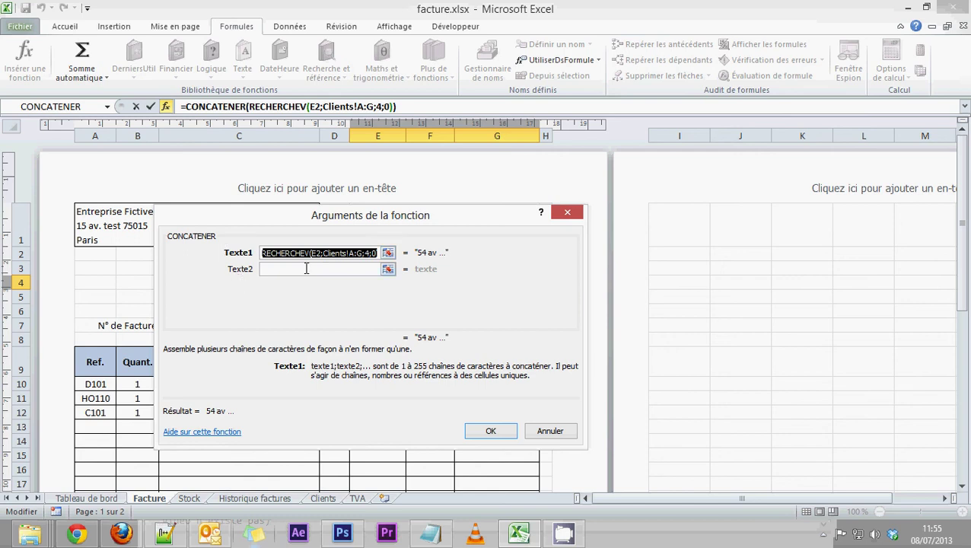
pyautogui.click(343, 253)
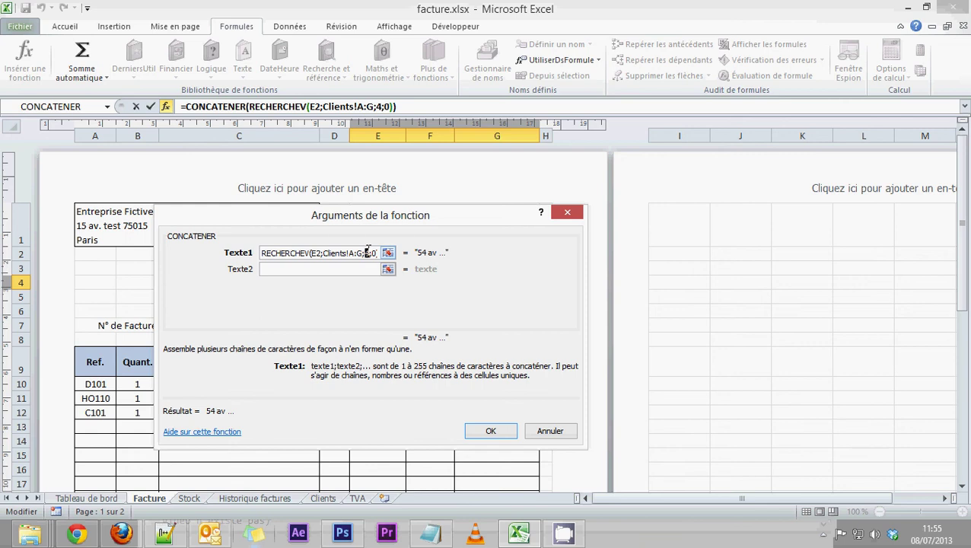
pyautogui.write('5')
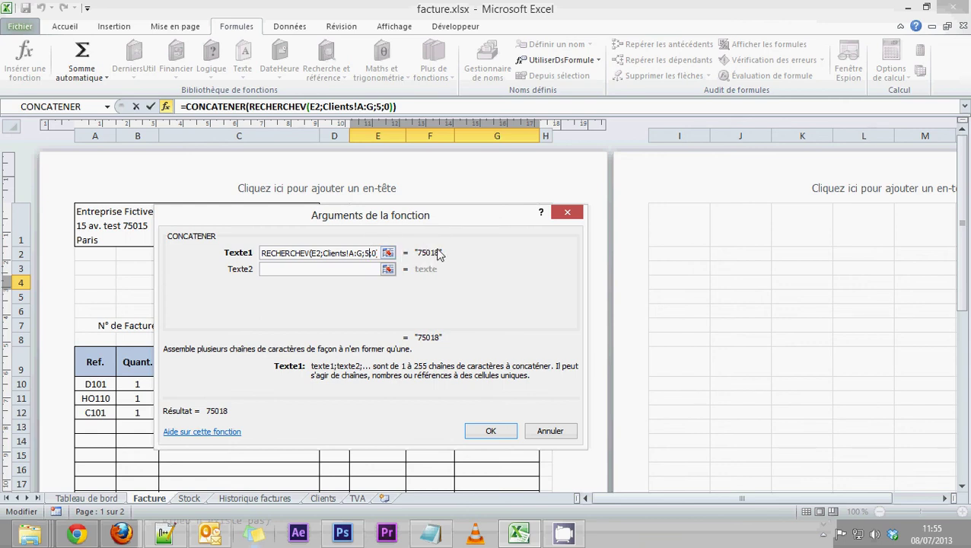
# Step: Add a space as Texte2 and the lookup with column 6 as Texte3
pyautogui.click(282, 268)
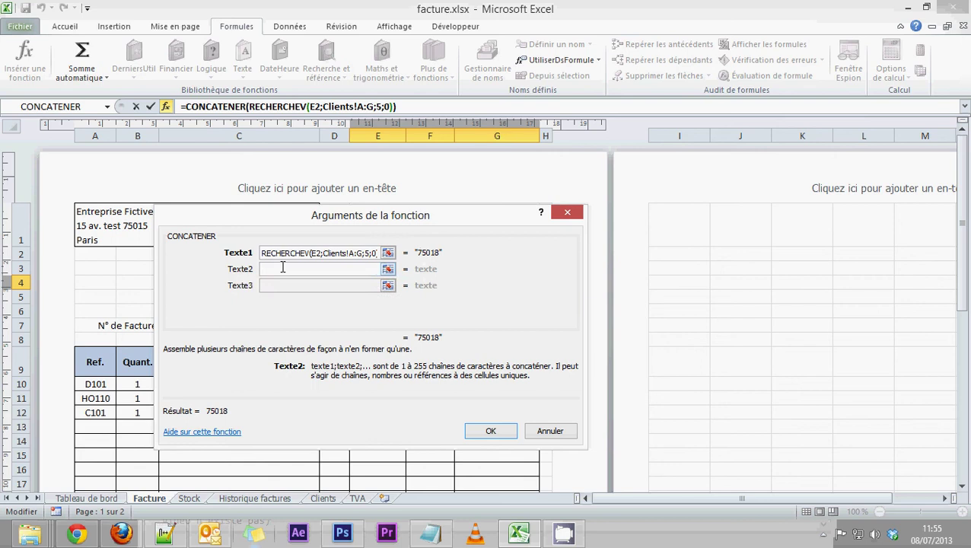
pyautogui.write('" ')
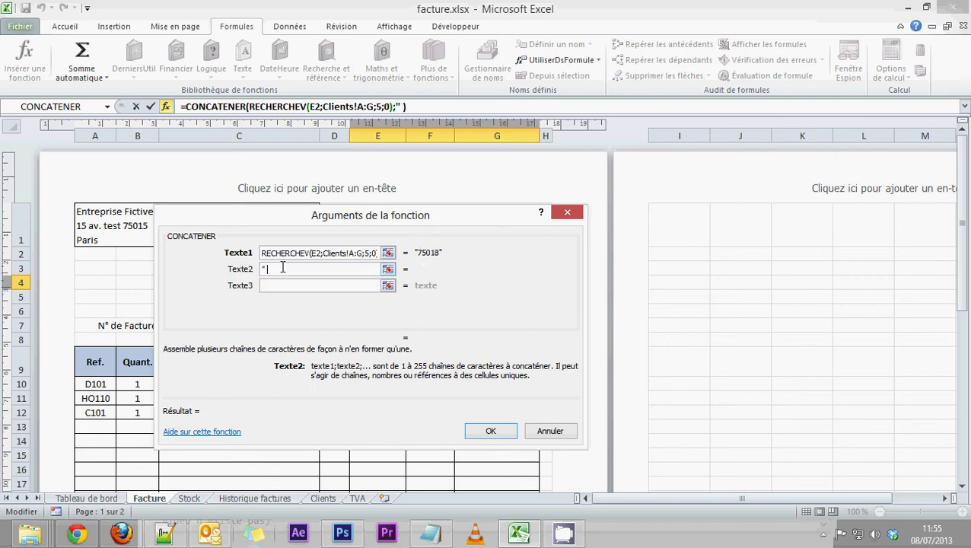
pyautogui.write('"')
pyautogui.click(282, 284)
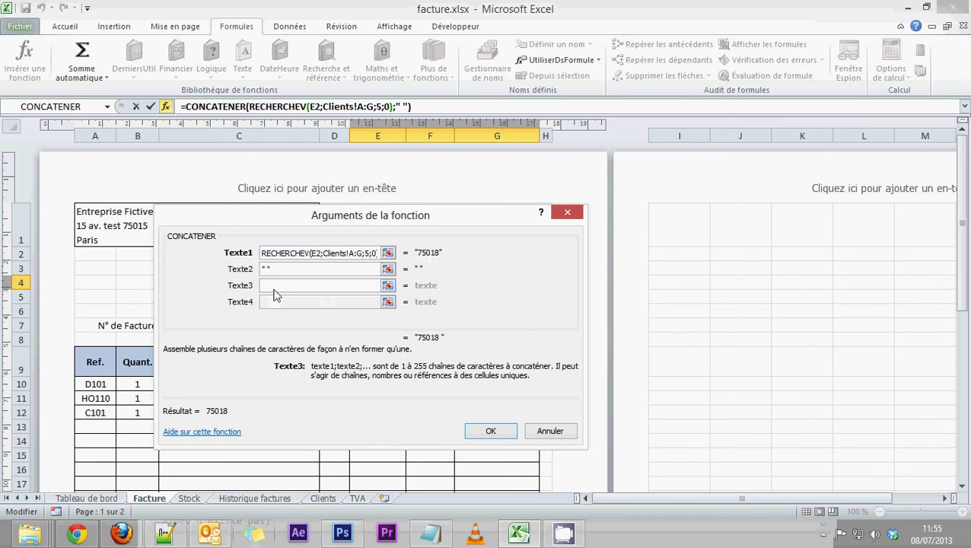
pyautogui.hotkey('ctrl', 'v')
pyautogui.moveTo(321, 287); pyautogui.dragTo(369, 288)
pyautogui.press('Left')
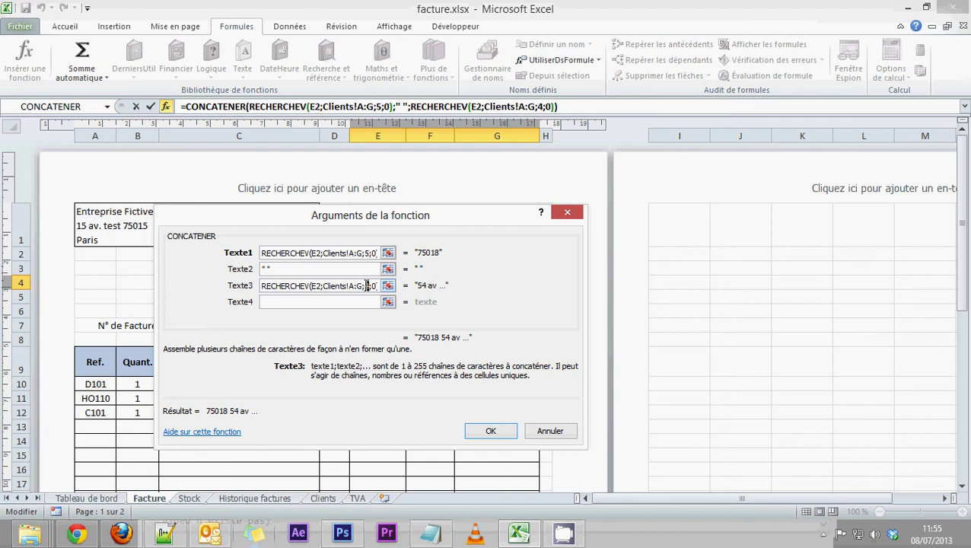
pyautogui.write('6')
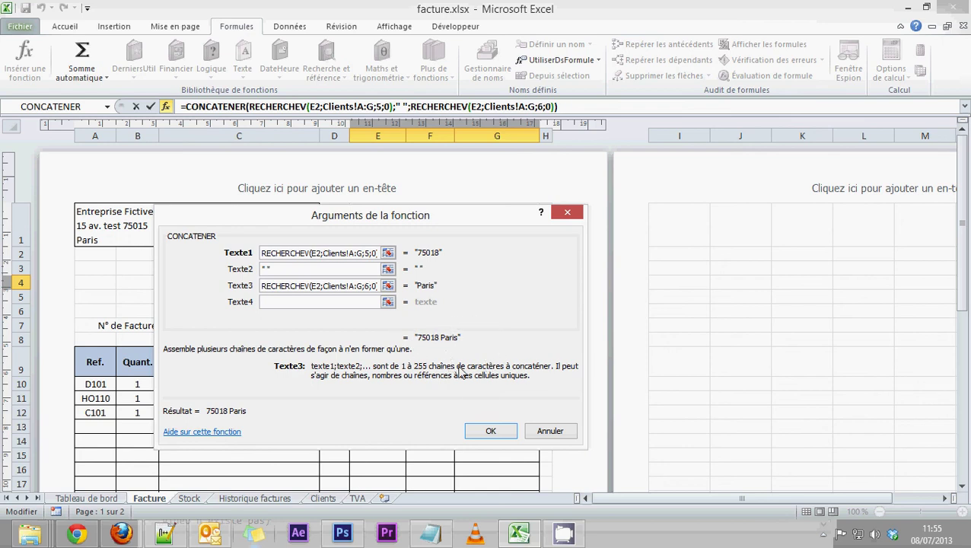
pyautogui.click(491, 431)
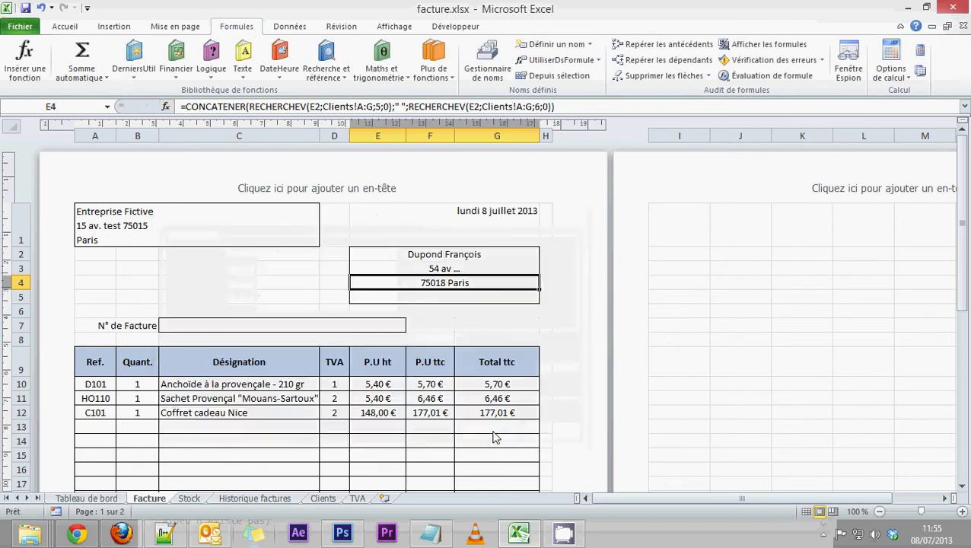
# Step: Paste the lookup into E5, add '=' and change its column index to 7
pyautogui.click(462, 270)
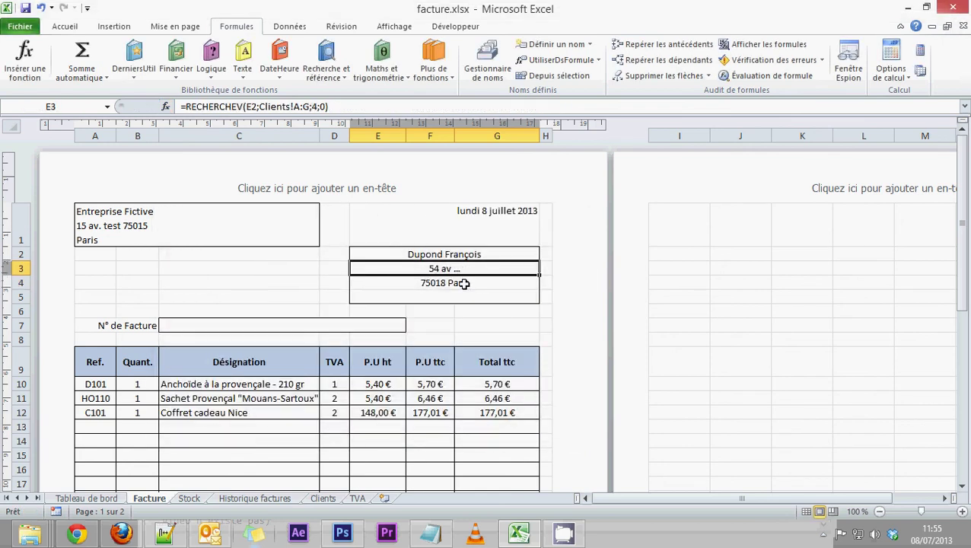
pyautogui.click(464, 283)
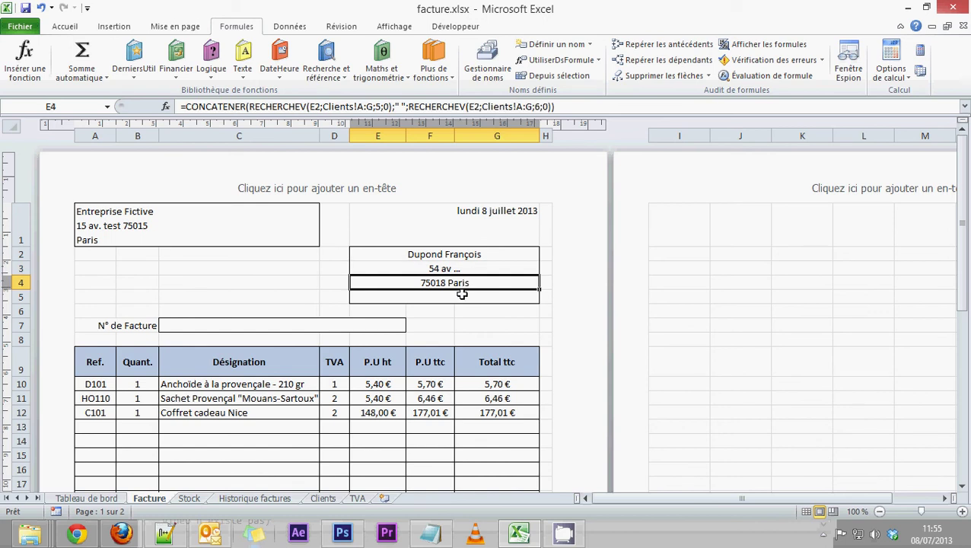
pyautogui.click(462, 297)
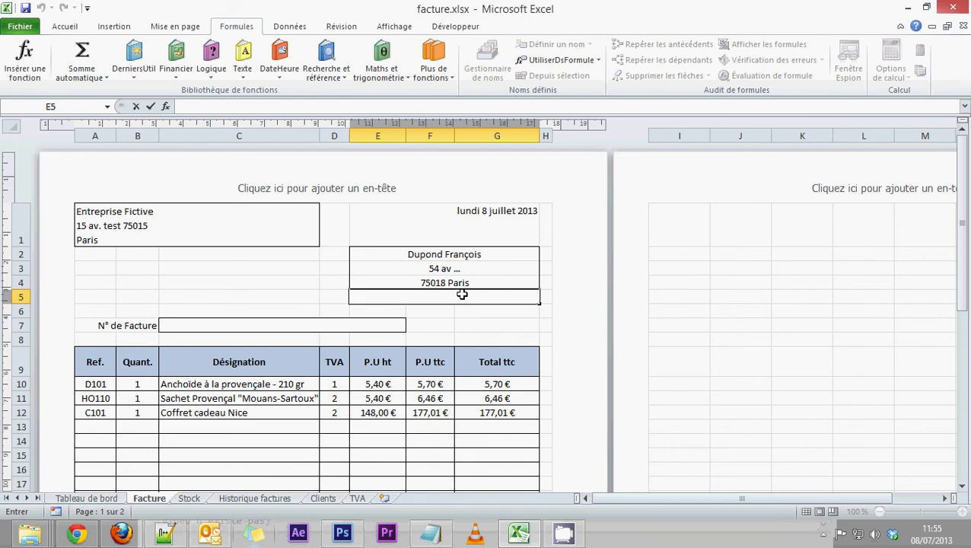
pyautogui.hotkey('ctrl', 'v')
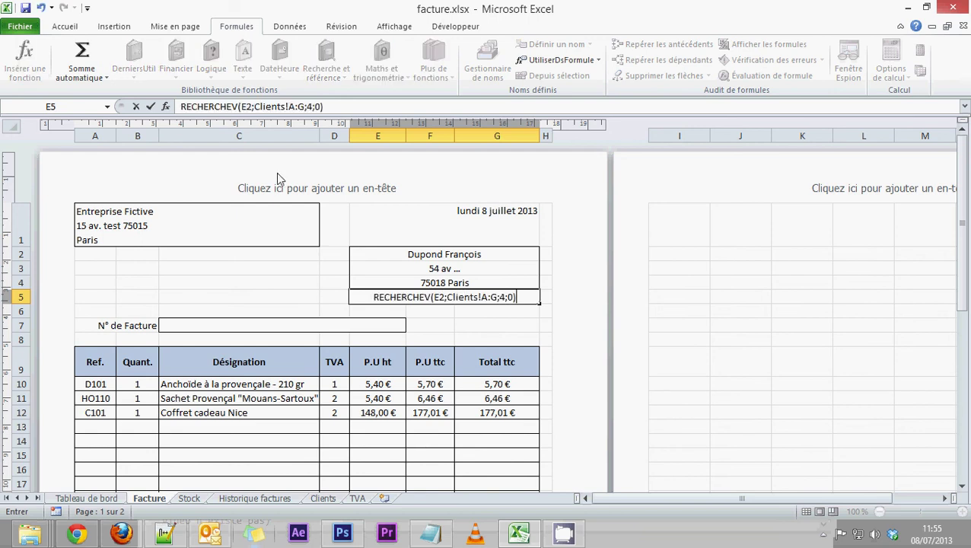
pyautogui.click(181, 107)
pyautogui.write('=')
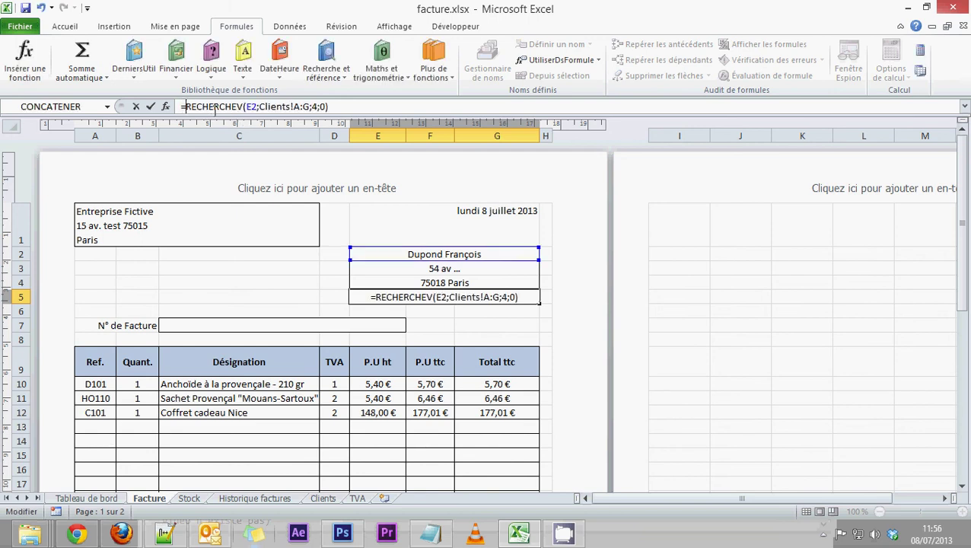
pyautogui.moveTo(186, 106); pyautogui.dragTo(383, 107)
pyautogui.click(332, 107)
pyautogui.click(314, 107)
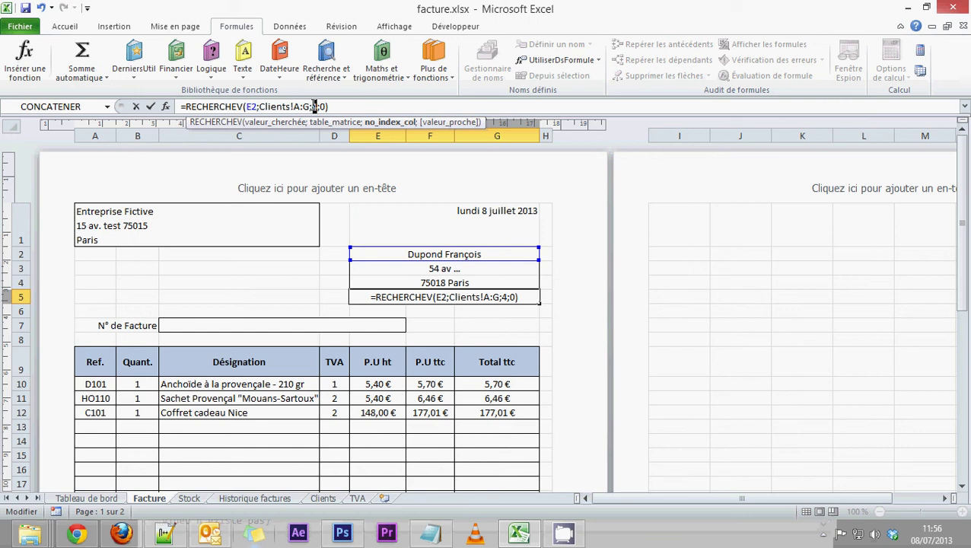
pyautogui.write('7')
pyautogui.press('Return')
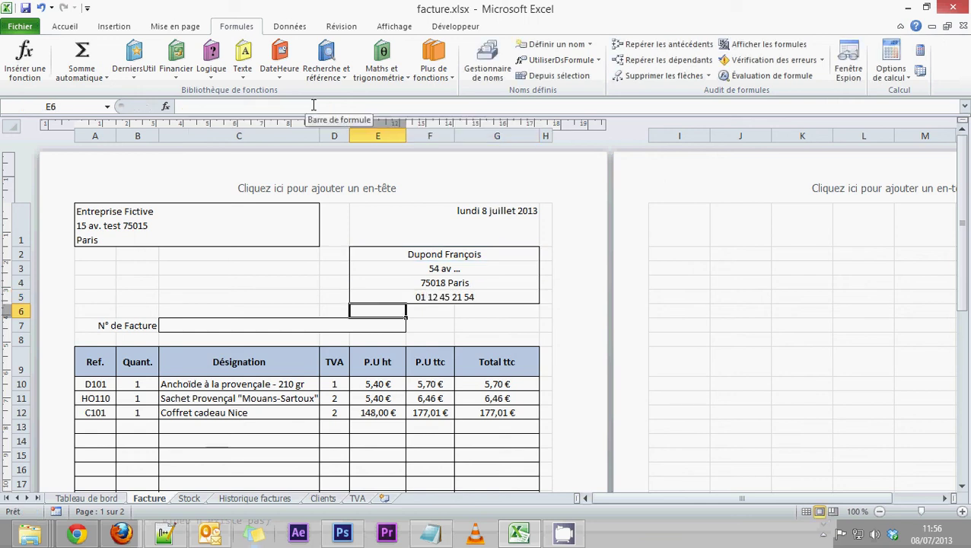
pyautogui.click(425, 299)
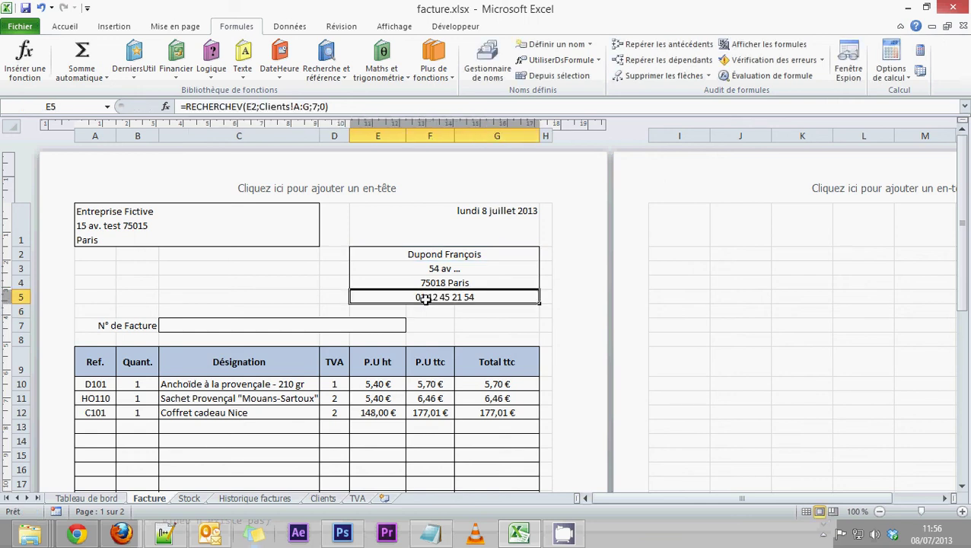
pyautogui.click(446, 257)
pyautogui.click(546, 254)
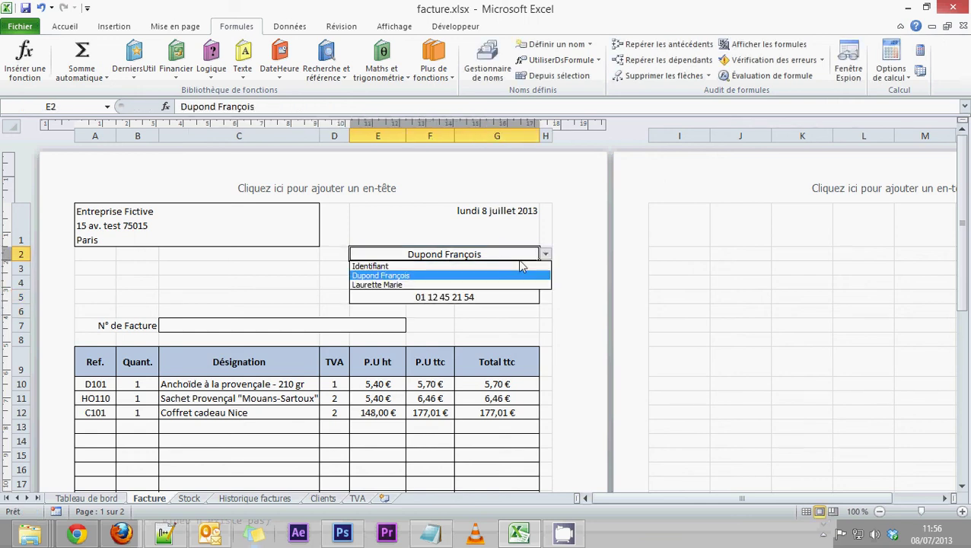
pyautogui.click(398, 284)
pyautogui.click(546, 254)
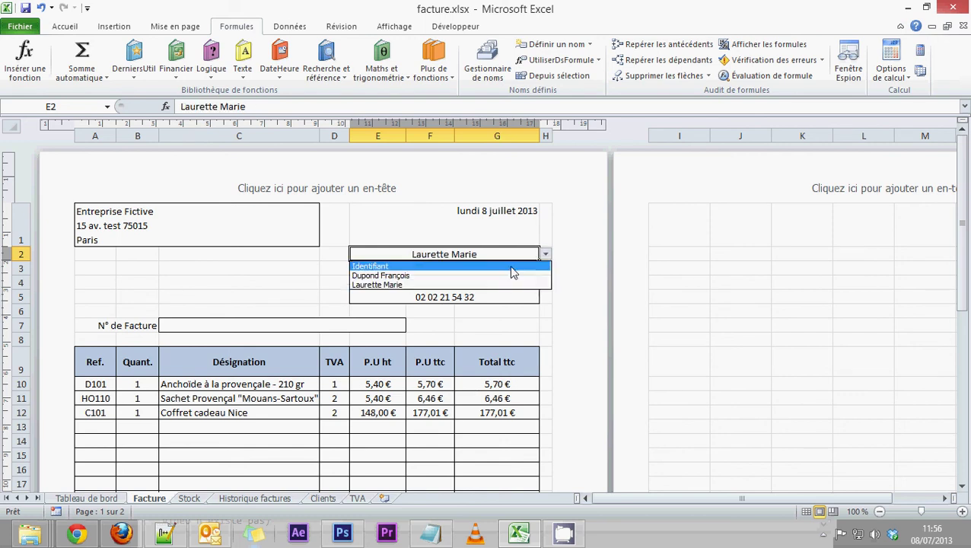
pyautogui.click(415, 274)
pyautogui.click(546, 255)
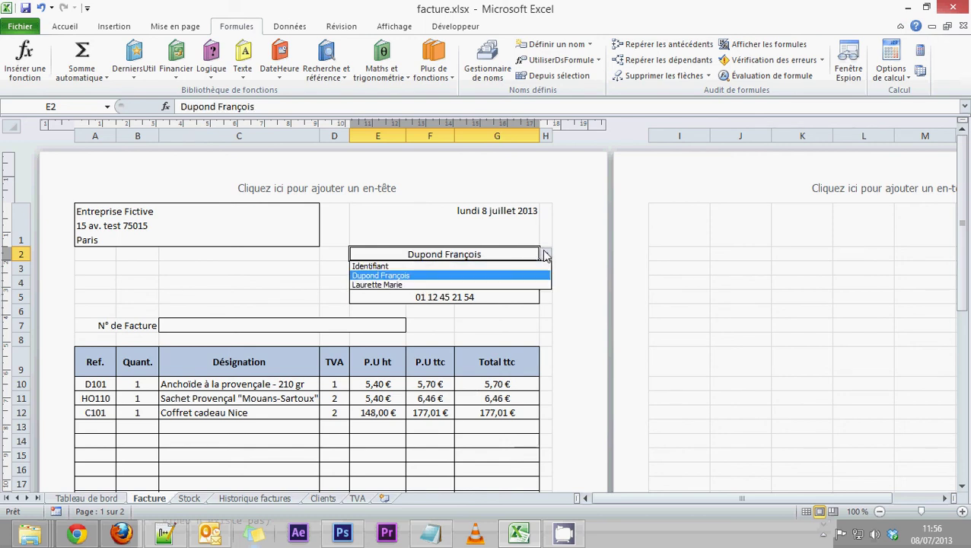
pyautogui.click(440, 284)
pyautogui.click(546, 254)
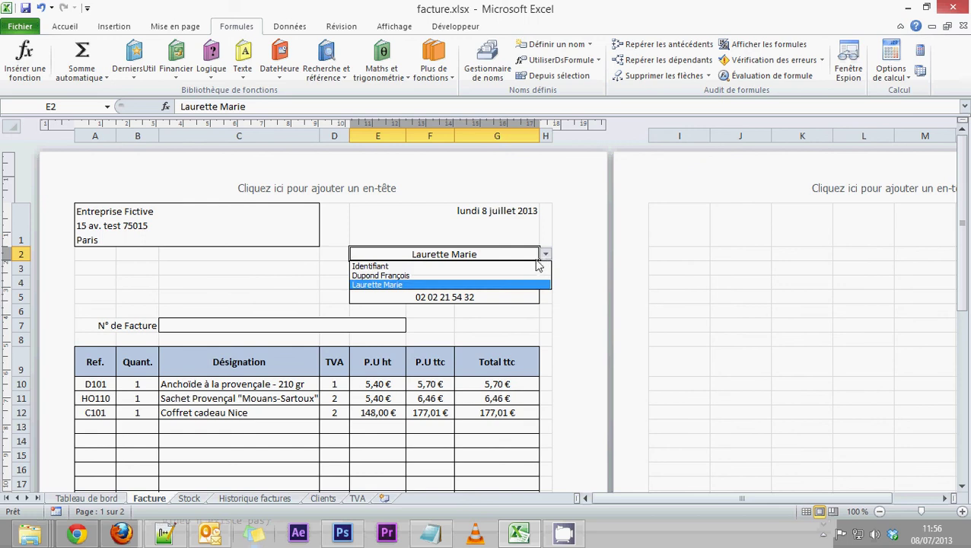
pyautogui.click(419, 275)
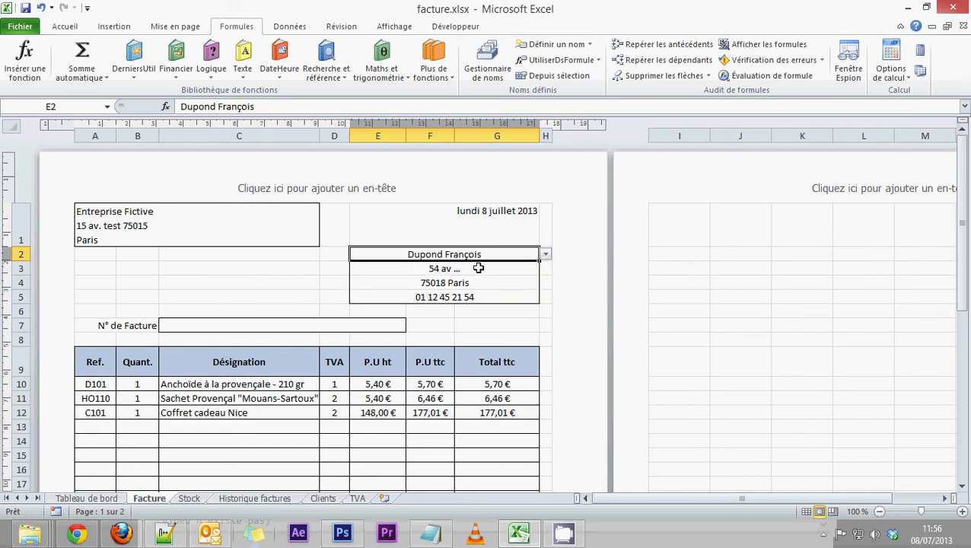
pyautogui.moveTo(479, 268); pyautogui.dragTo(478, 296)
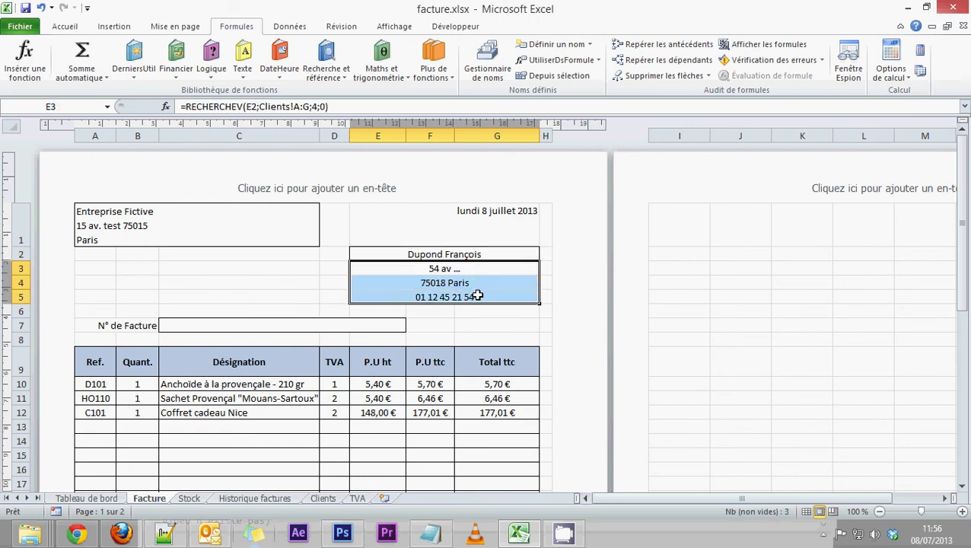
pyautogui.click(478, 256)
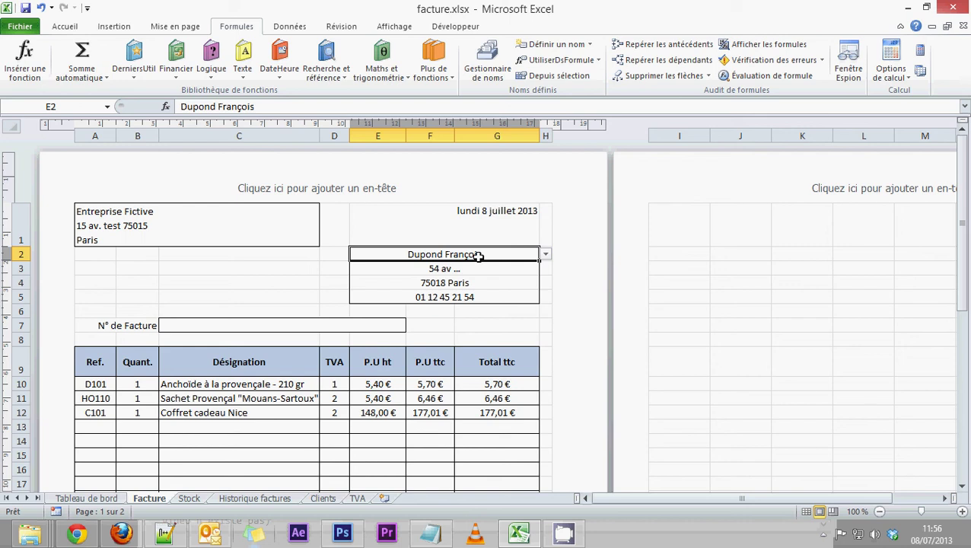
# Step: Delete the client from E2 and check E3–E5 now showing #N/A
pyautogui.press('Delete')
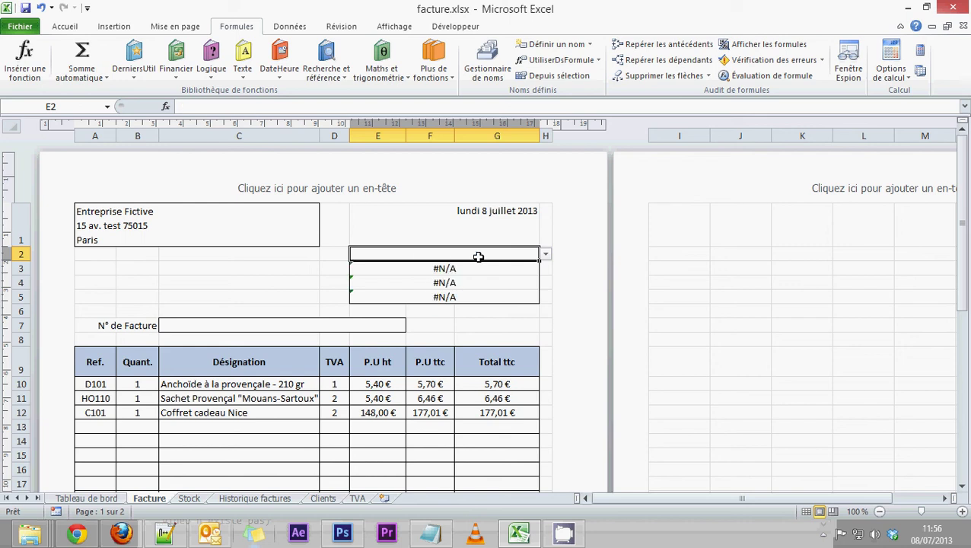
pyautogui.click(428, 274)
pyautogui.click(432, 283)
pyautogui.click(435, 298)
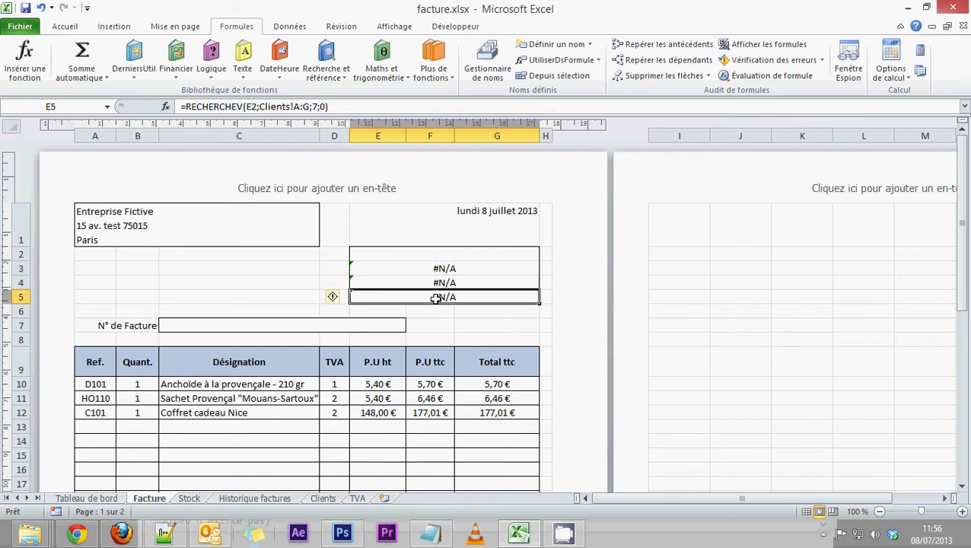
# Step: Select the RECHERCHEV part of E3's formula in the formula bar
pyautogui.click(437, 268)
pyautogui.click(436, 283)
pyautogui.click(436, 298)
pyautogui.click(445, 270)
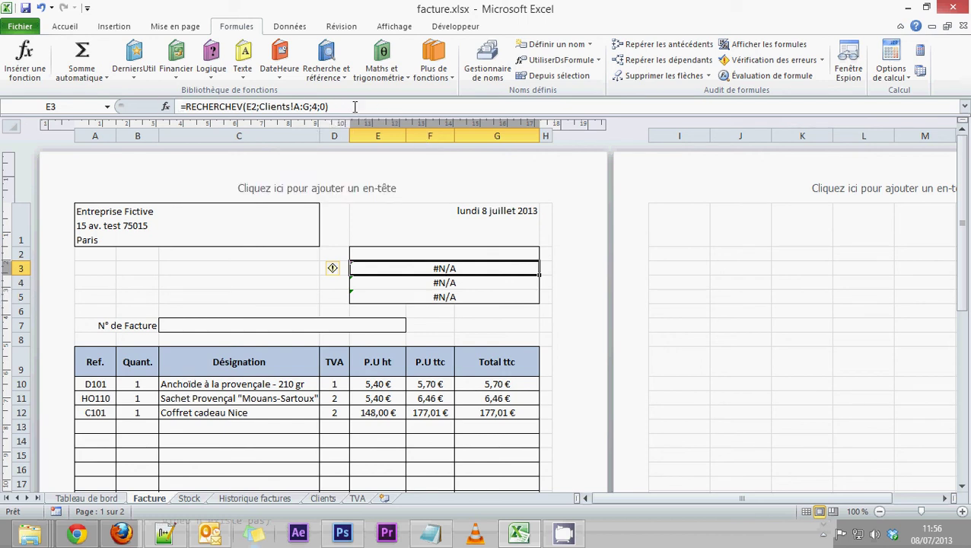
pyautogui.moveTo(355, 107); pyautogui.dragTo(186, 107)
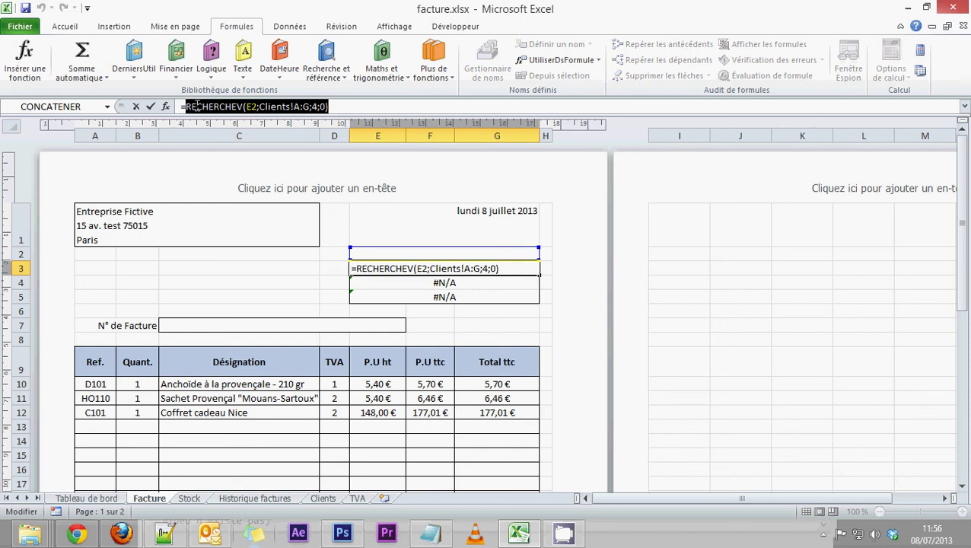
# Step: Erase the RECHERCHEV formula from E3, leaving the cell empty
pyautogui.press('BackSpace')
pyautogui.press('Return')
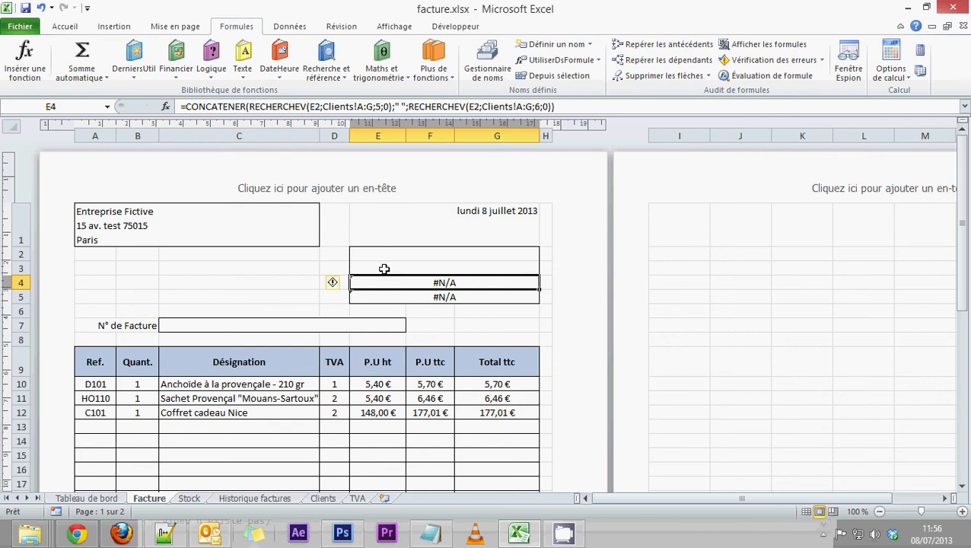
pyautogui.click(383, 268)
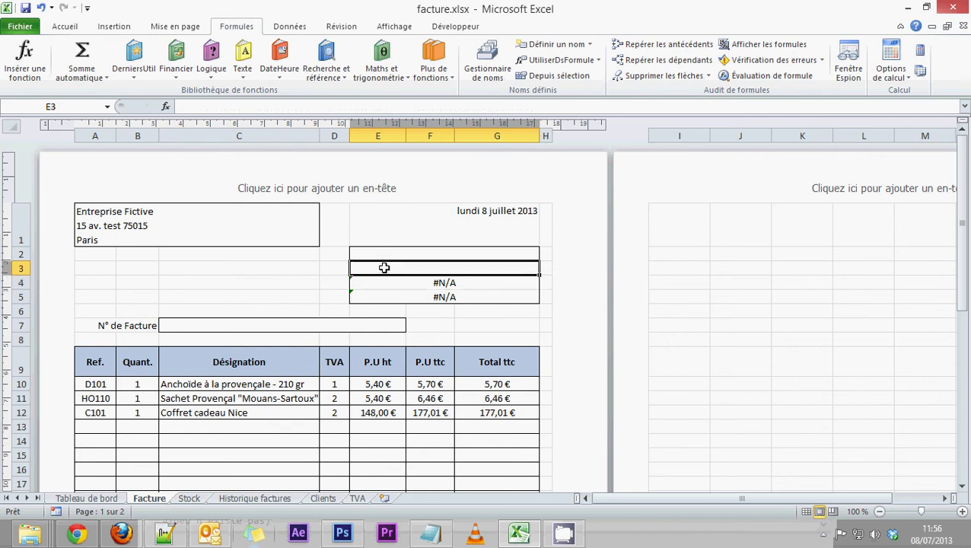
# Step: Enter SI in E3 with test E2="", true "" and the address lookup as false
pyautogui.click(217, 80)
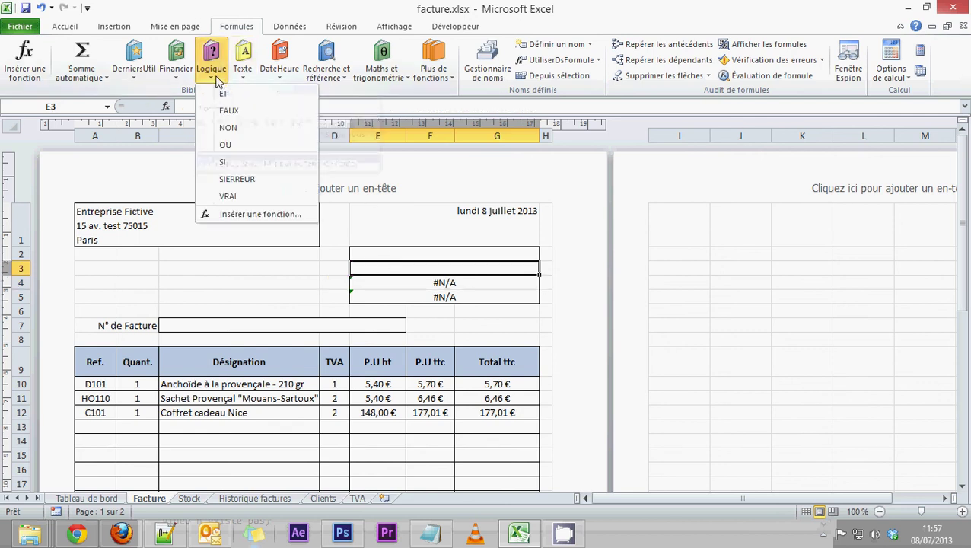
pyautogui.click(229, 162)
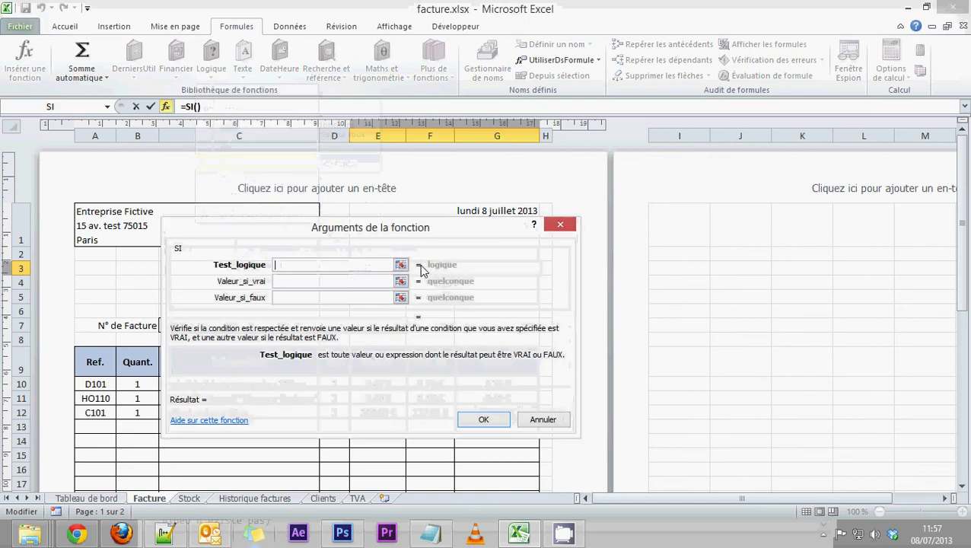
pyautogui.moveTo(404, 208); pyautogui.dragTo(532, 294)
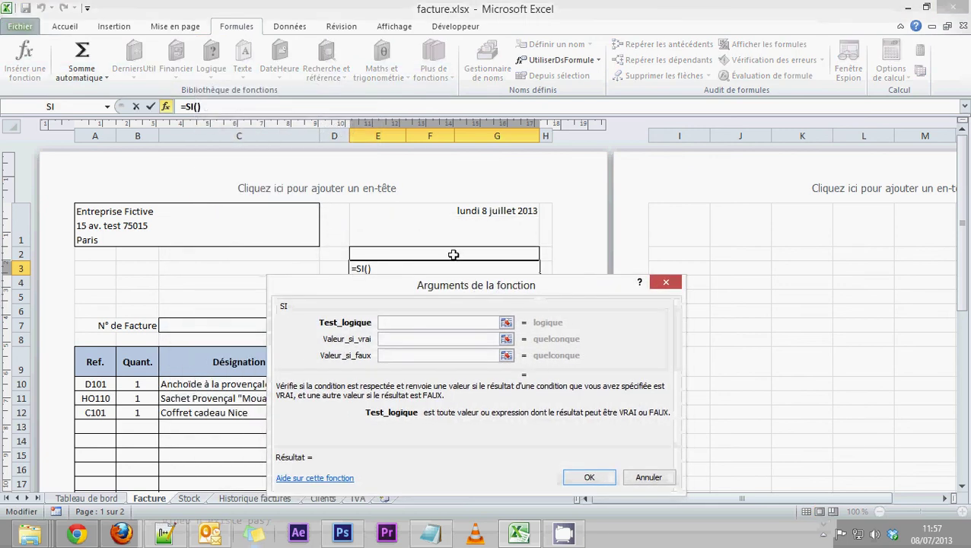
pyautogui.click(453, 255)
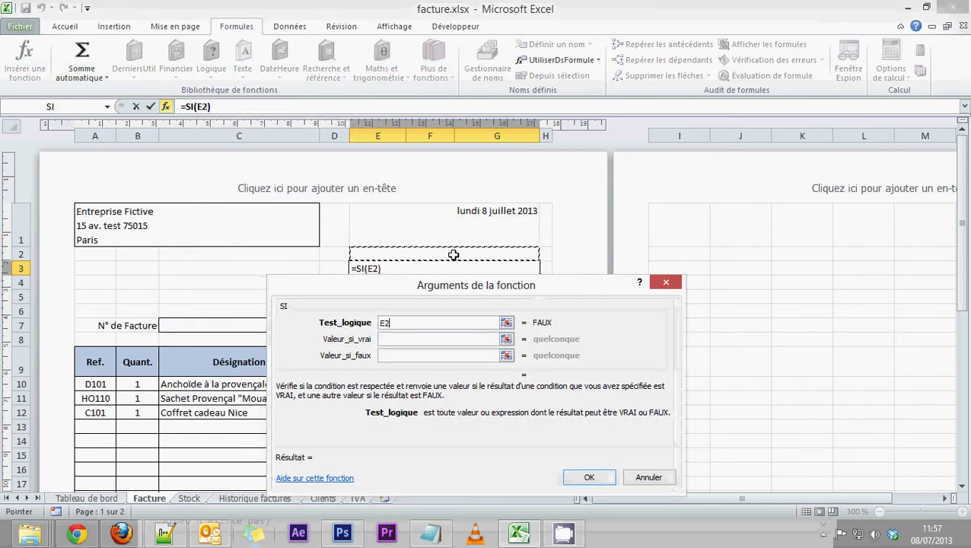
pyautogui.write('=""')
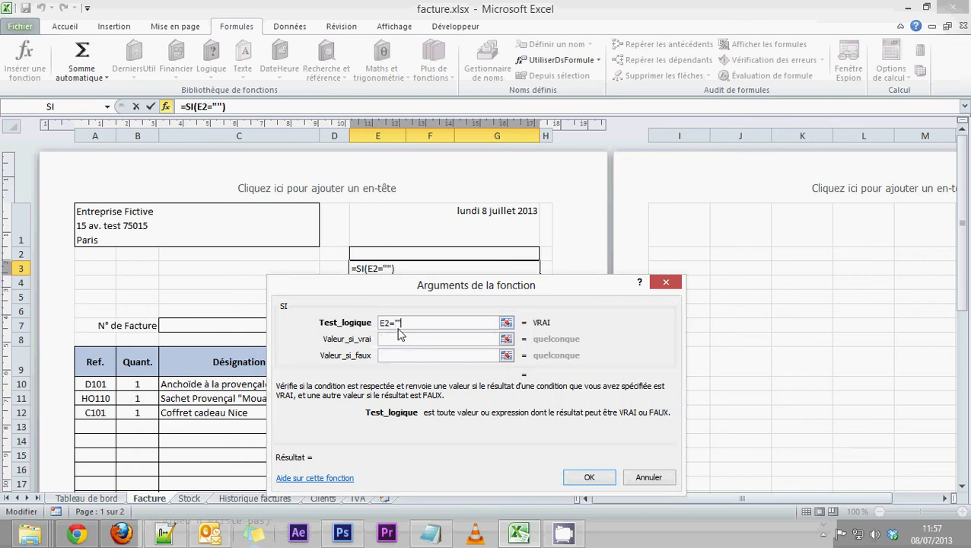
pyautogui.click(396, 339)
pyautogui.write('""')
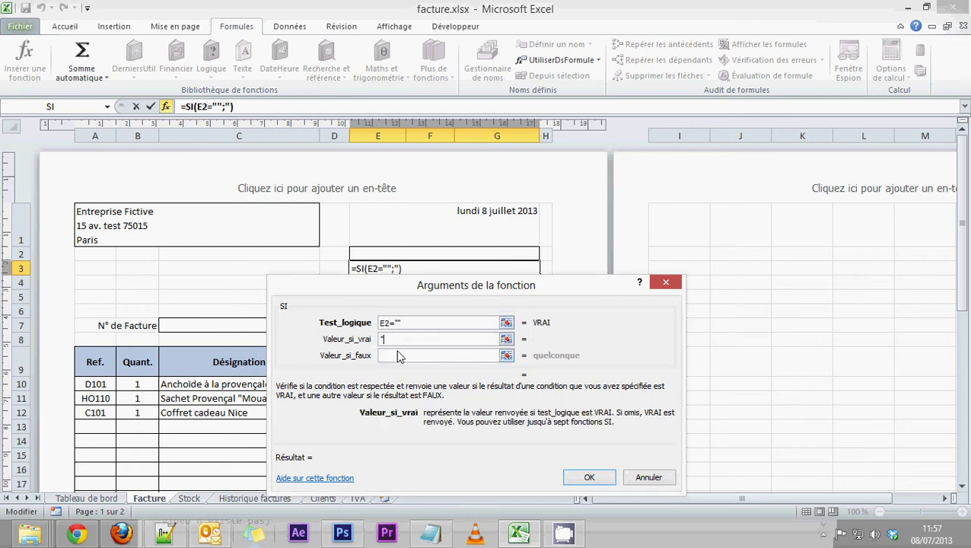
pyautogui.click(396, 355)
pyautogui.hotkey('ctrl', 'v')
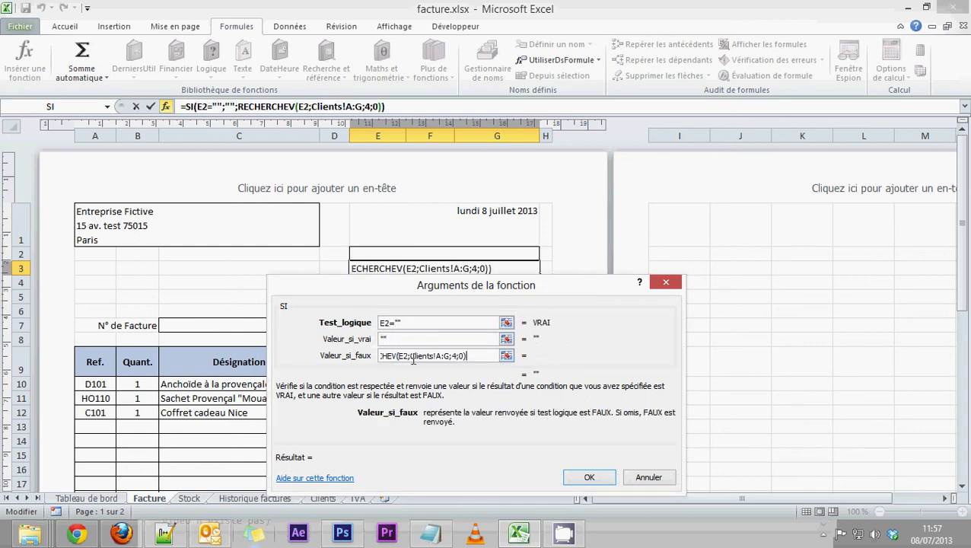
pyautogui.doubleClick(414, 357)
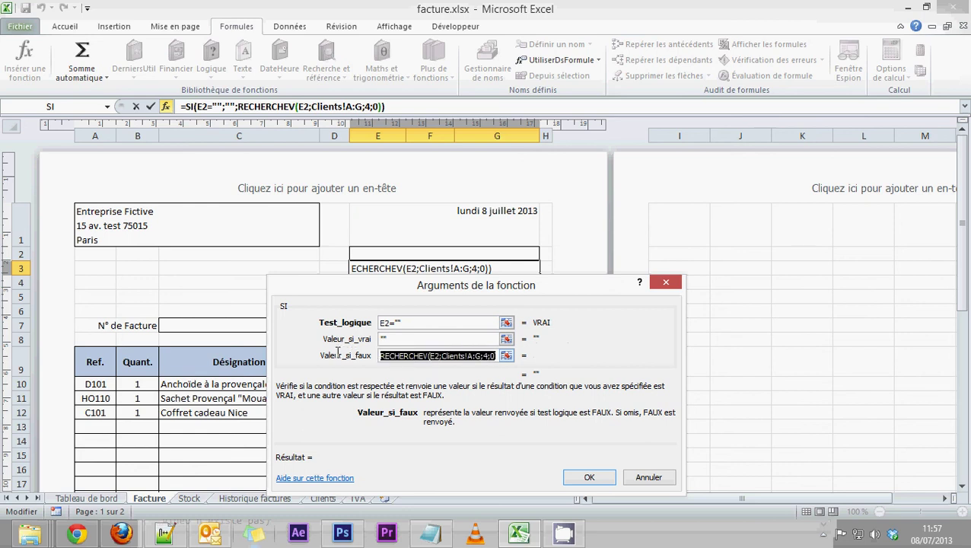
pyautogui.click(588, 478)
pyautogui.click(434, 284)
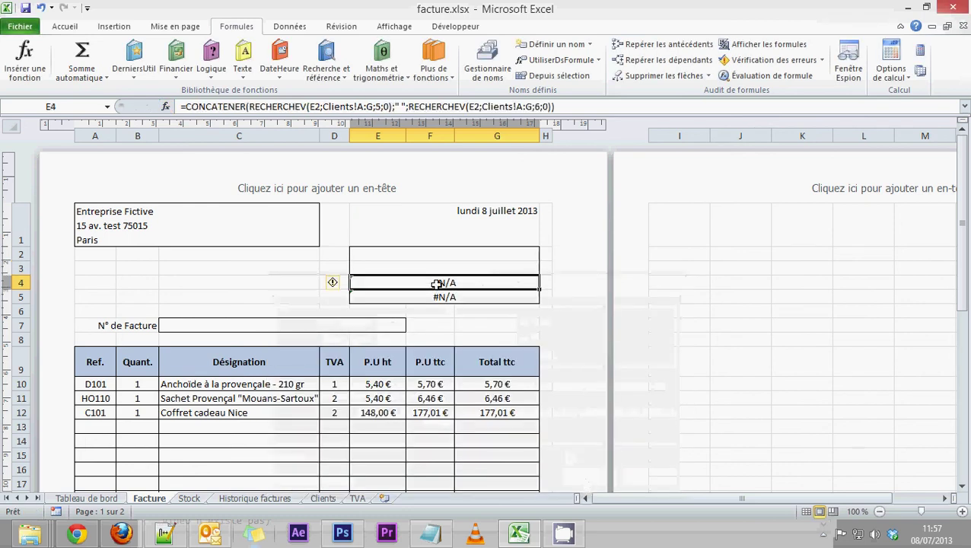
# Step: Remove E4's CONCATENER formula, leaving the cell empty
pyautogui.moveTo(565, 106); pyautogui.dragTo(182, 107)
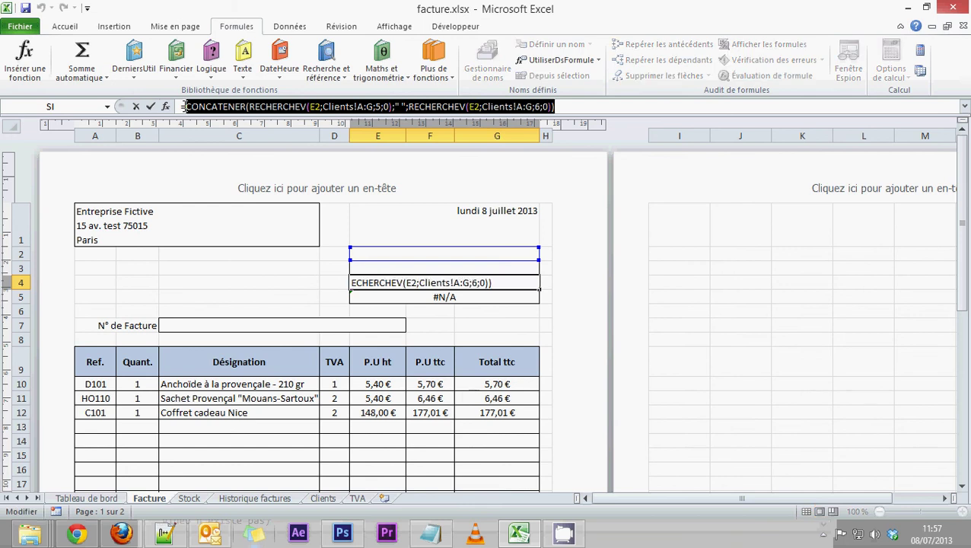
pyautogui.press('Delete')
pyautogui.press('Return')
pyautogui.click(415, 282)
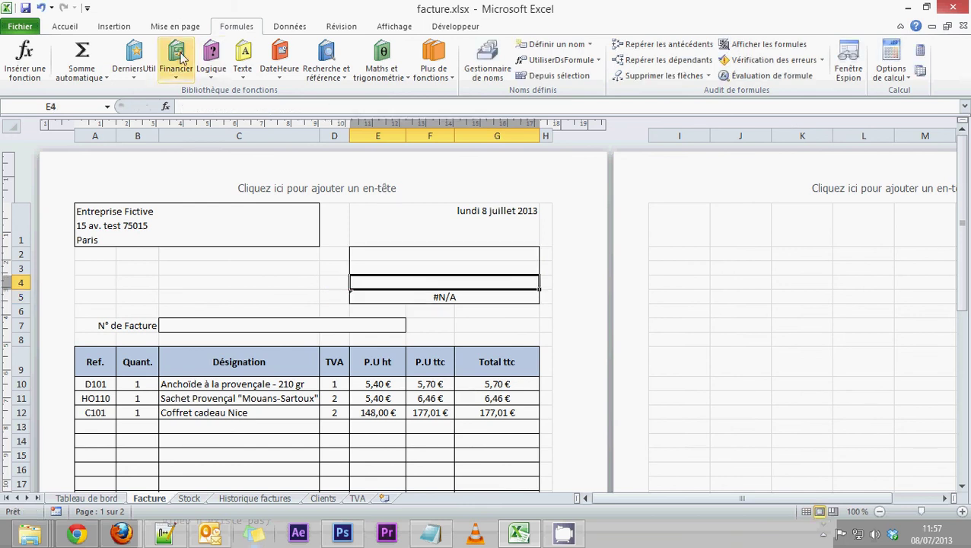
# Step: Enter SI in E4 with test E2="", true "" and the CONCATENER as false
pyautogui.click(211, 57)
pyautogui.click(224, 166)
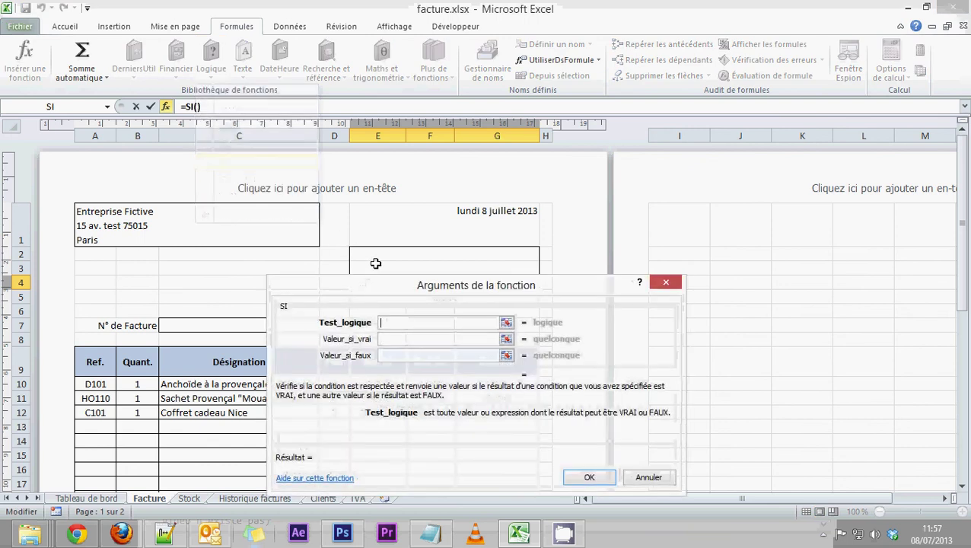
pyautogui.click(385, 256)
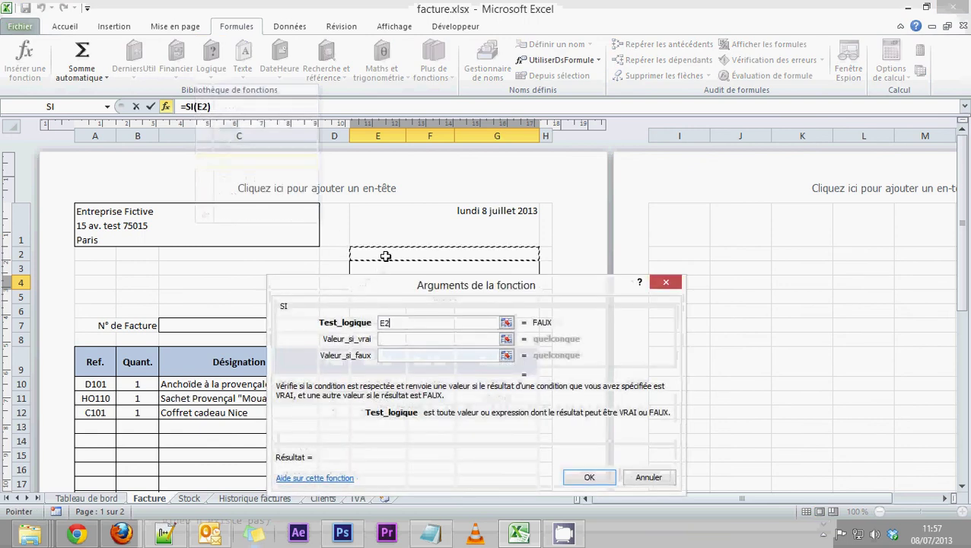
pyautogui.write('=""')
pyautogui.click(397, 339)
pyautogui.write('""')
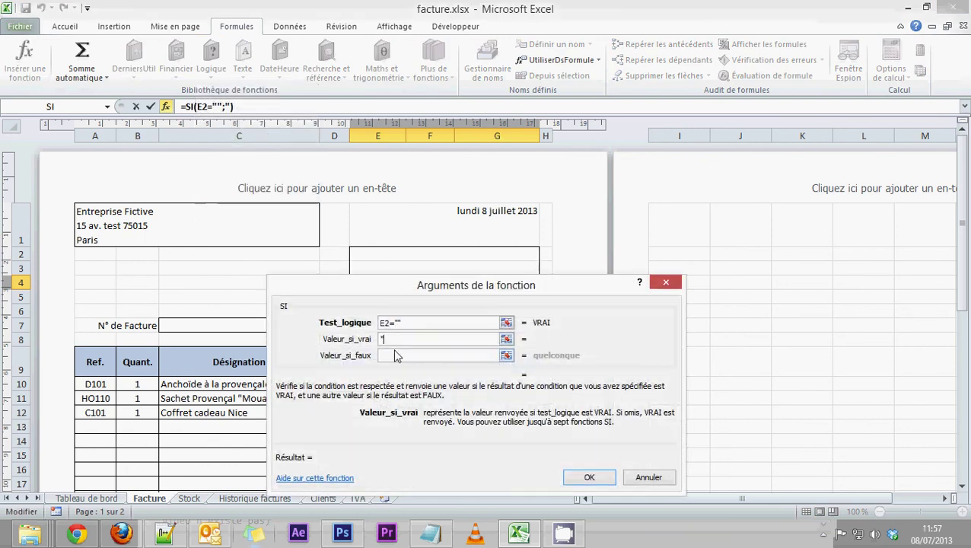
pyautogui.click(395, 356)
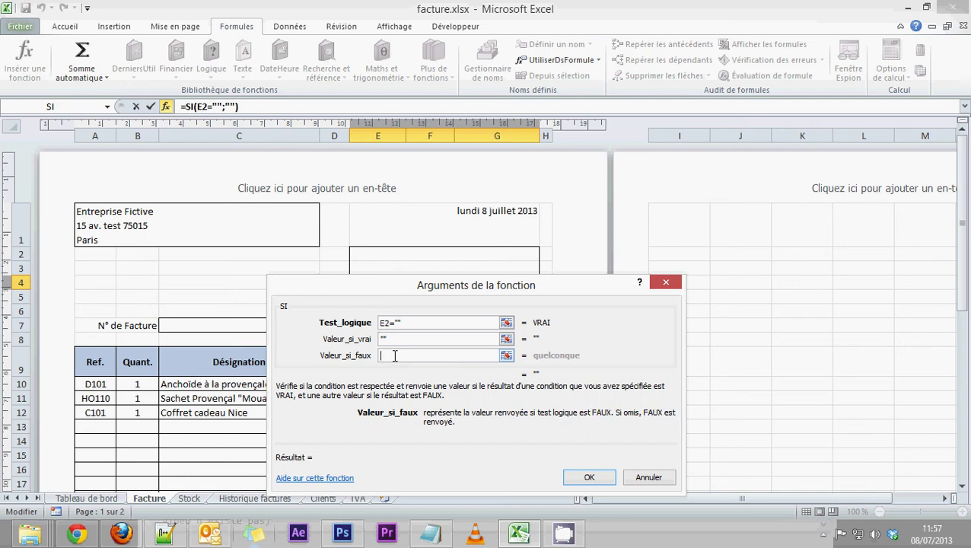
pyautogui.hotkey('ctrl', 'v')
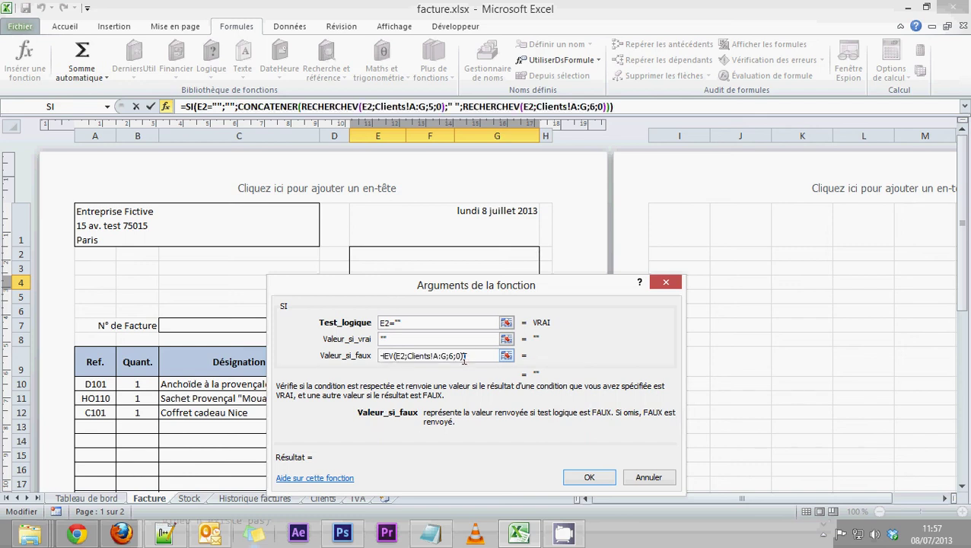
pyautogui.moveTo(464, 355); pyautogui.dragTo(257, 354)
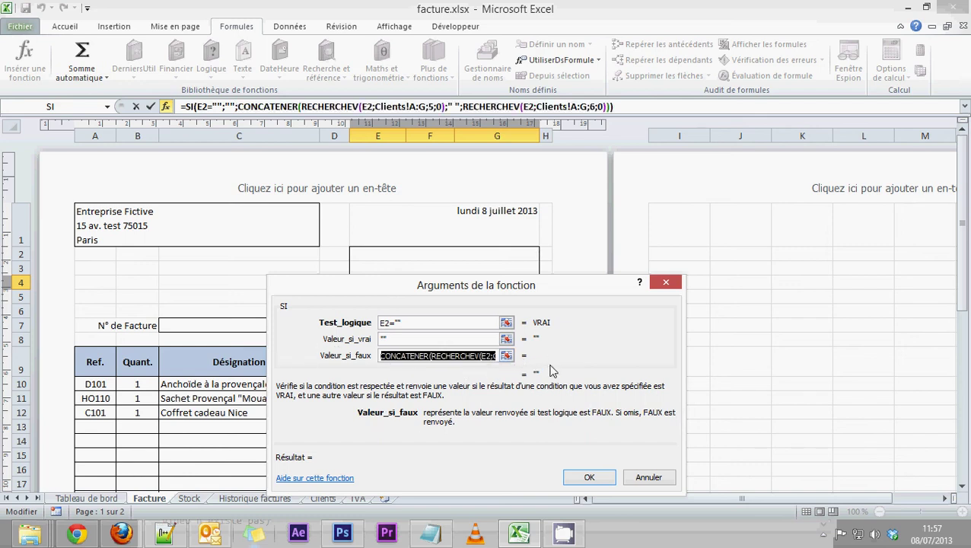
pyautogui.click(473, 338)
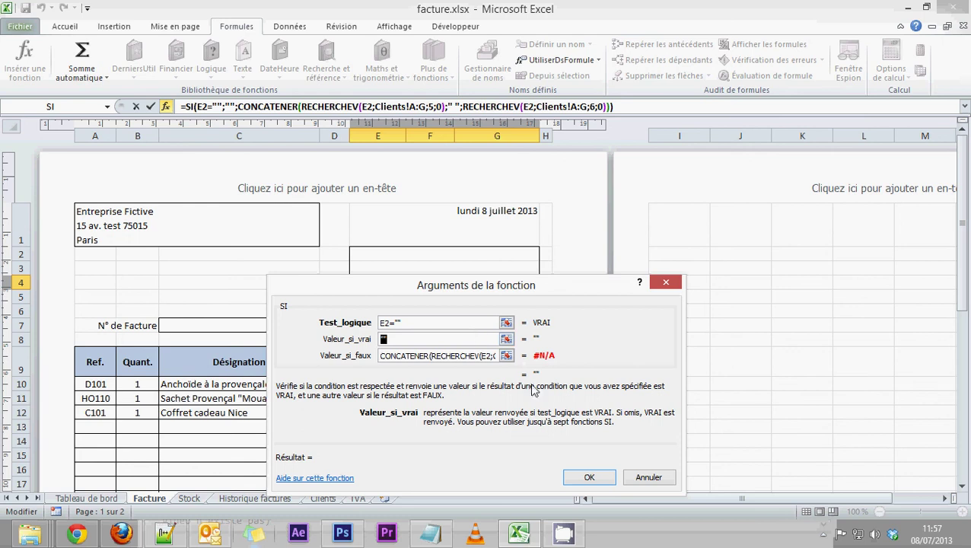
pyautogui.click(586, 477)
# Step: Cut the RECHERCHEV lookup formula out of E5, leaving the cell empty
pyautogui.click(448, 297)
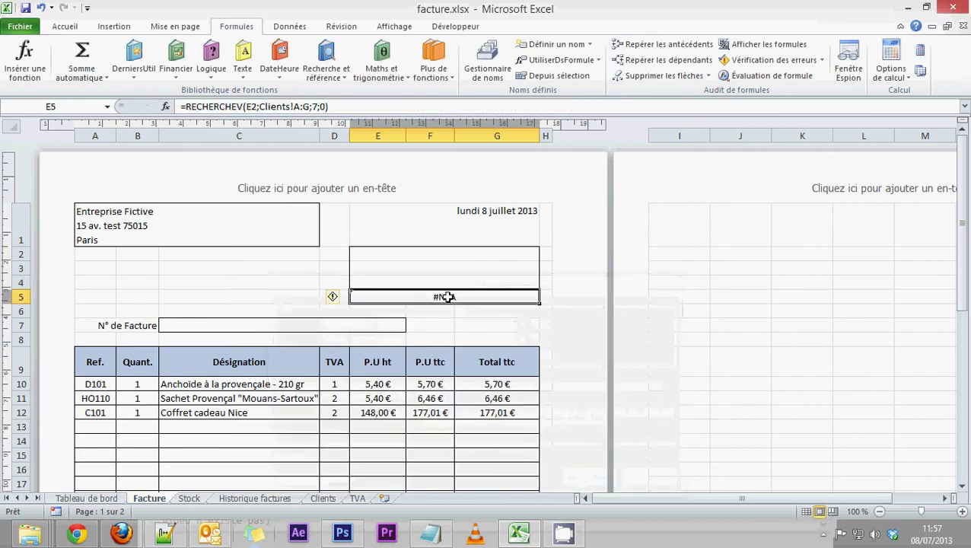
pyautogui.moveTo(328, 106); pyautogui.dragTo(187, 106)
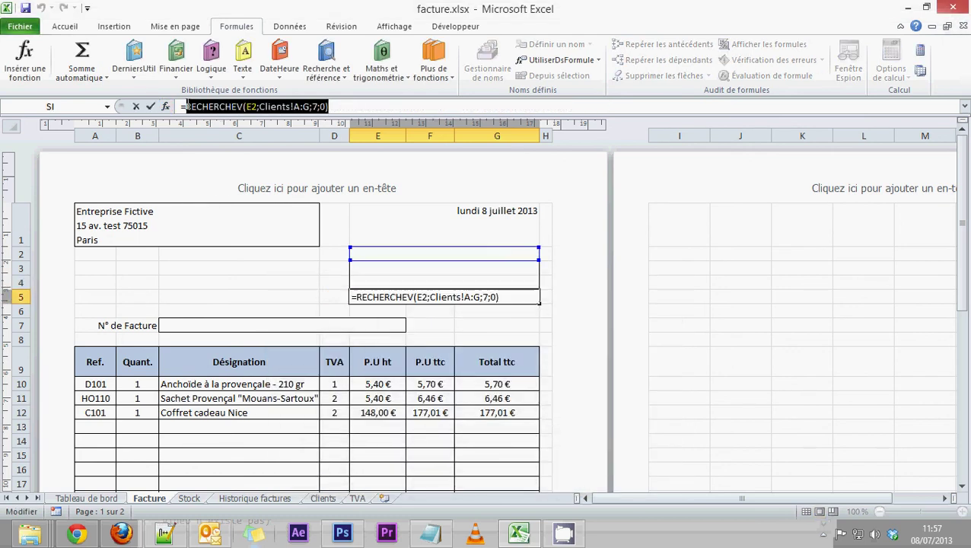
pyautogui.hotkey('ctrl', 'x')
pyautogui.press('BackSpace')
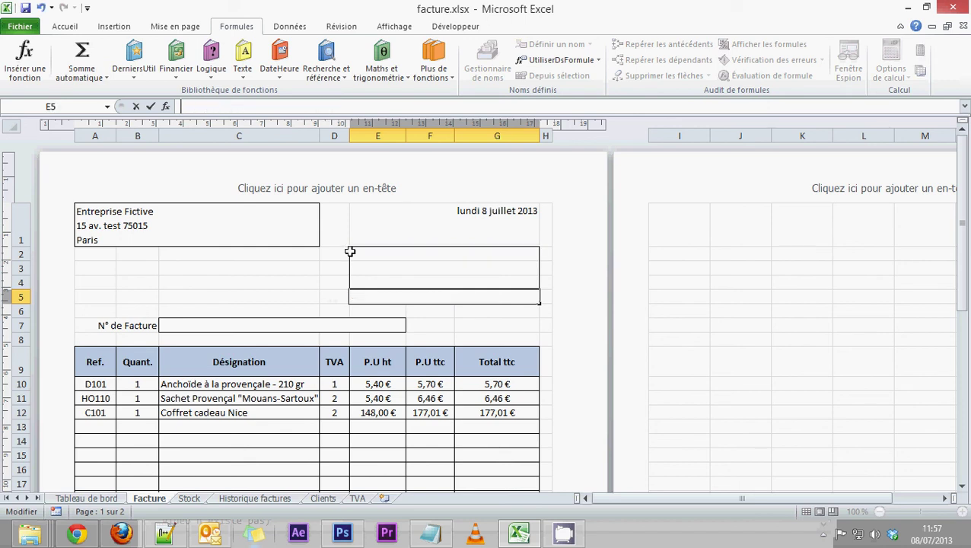
pyautogui.click(408, 297)
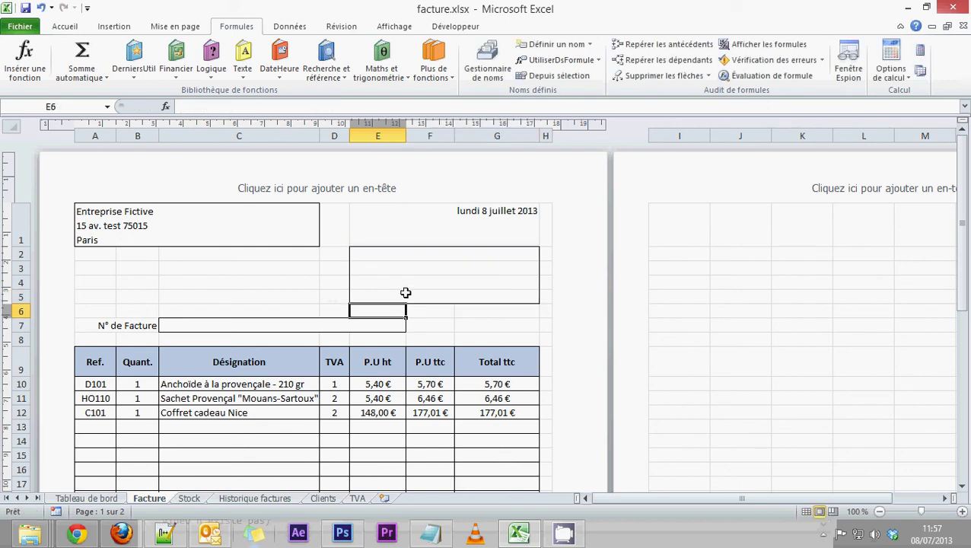
# Step: Rebuild E5 as SI(E2="";"";RECHERCHEV(E2;Clients!A:G;7;0)) so it stays blank without a client
pyautogui.click(212, 61)
pyautogui.click(233, 168)
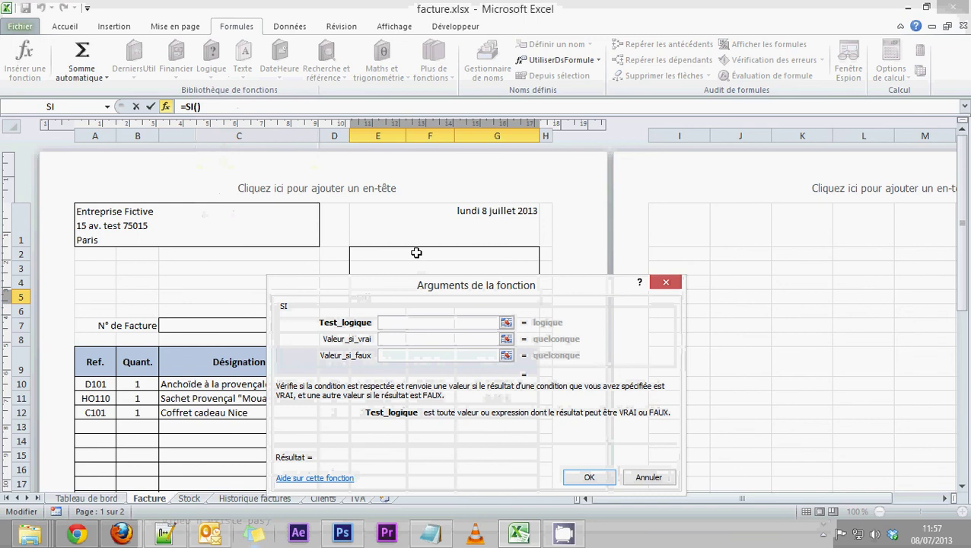
pyautogui.click(411, 255)
pyautogui.write('=""')
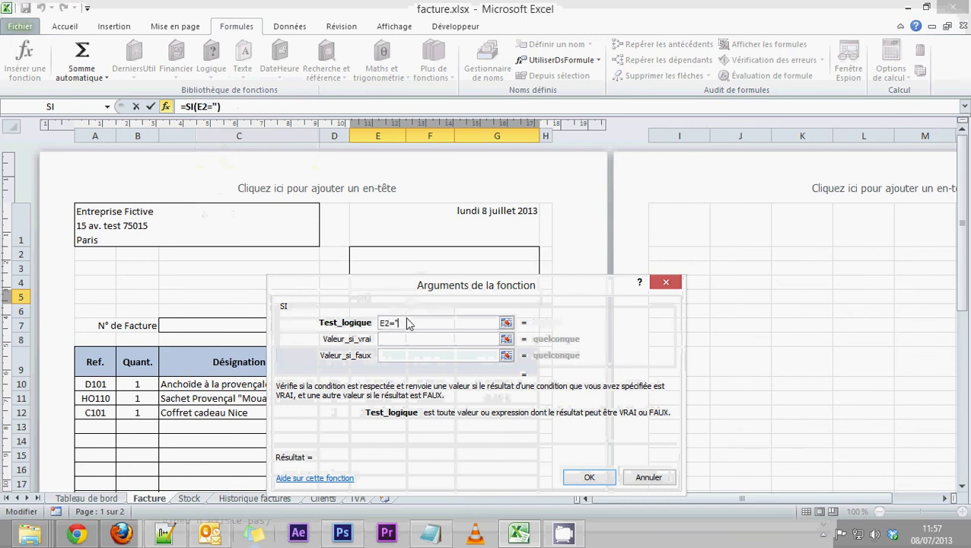
pyautogui.click(406, 341)
pyautogui.write('""')
pyautogui.click(399, 356)
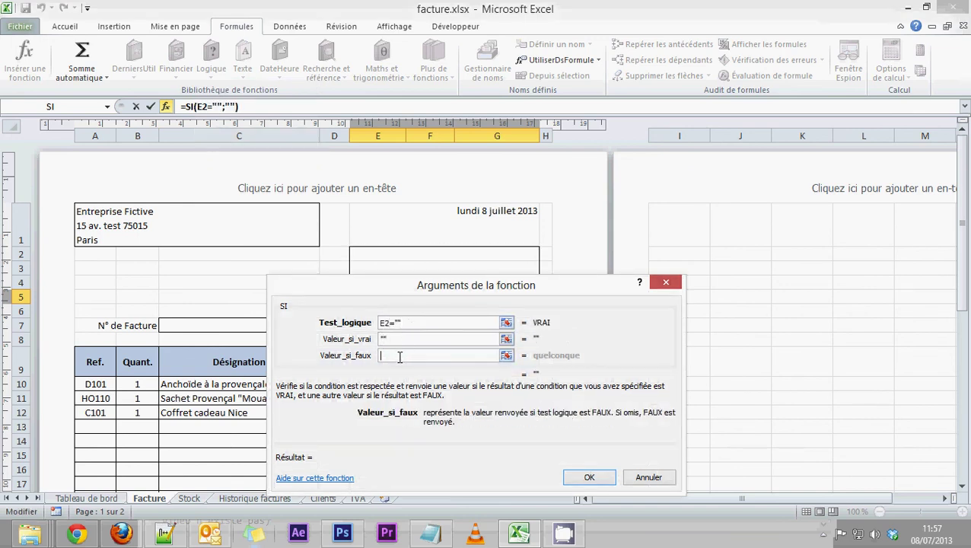
pyautogui.hotkey('ctrl', 'v')
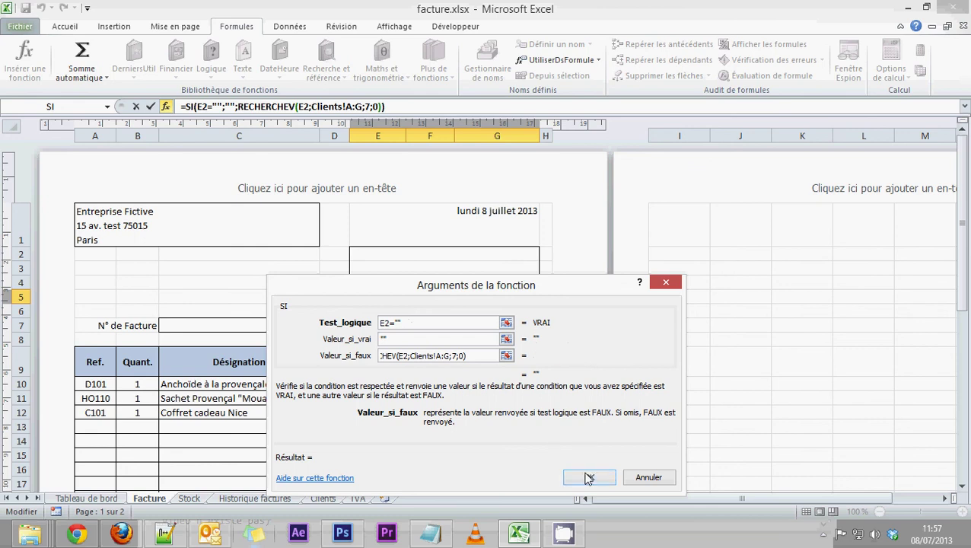
pyautogui.click(587, 476)
pyautogui.click(486, 253)
pyautogui.click(545, 255)
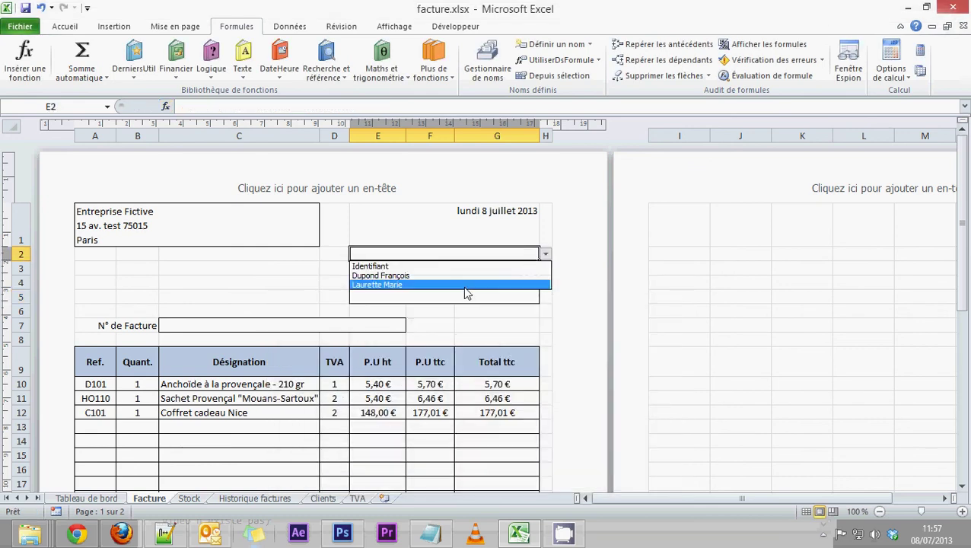
pyautogui.click(472, 273)
pyautogui.click(545, 254)
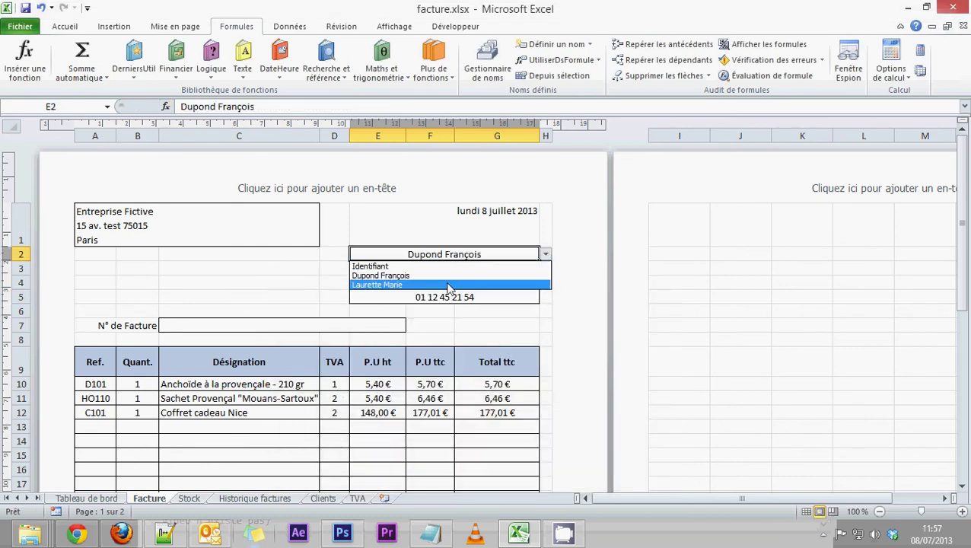
pyautogui.click(466, 285)
pyautogui.click(545, 255)
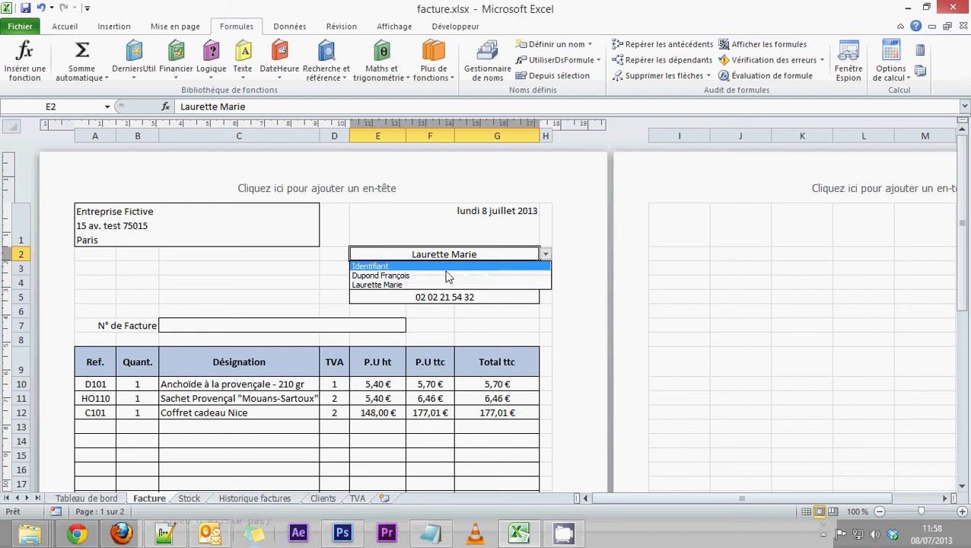
pyautogui.click(453, 272)
pyautogui.press('Delete')
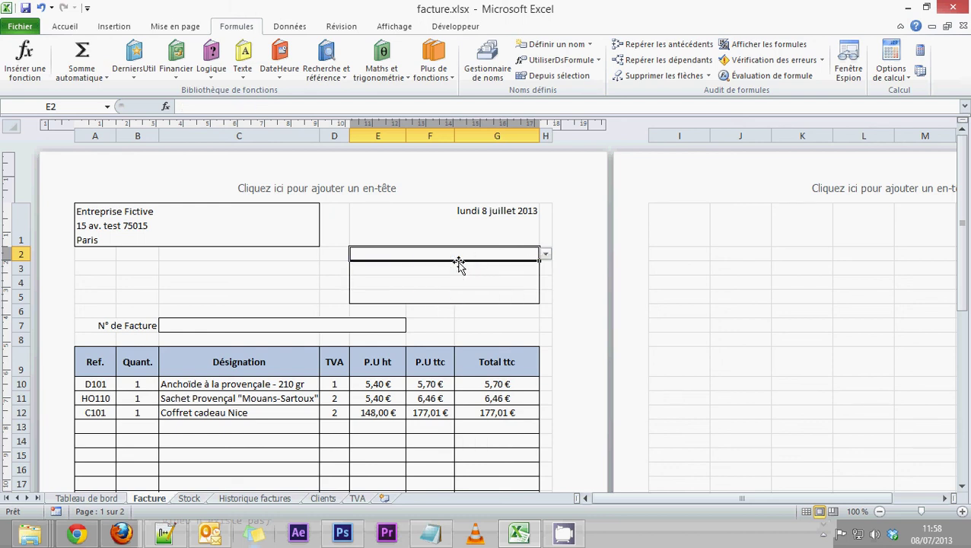
pyautogui.click(328, 271)
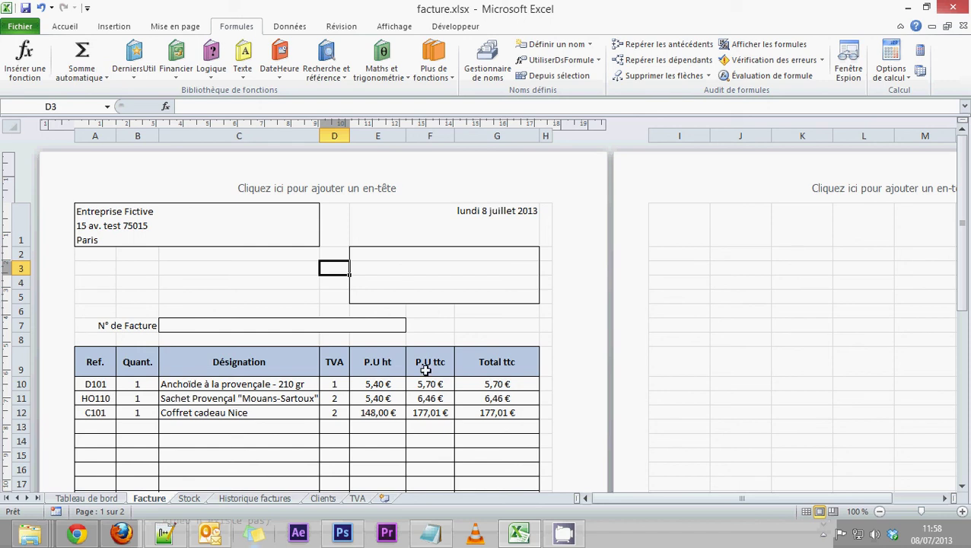
pyautogui.scroll(-3, 419, 384)
pyautogui.scroll(-6, 419, 388)
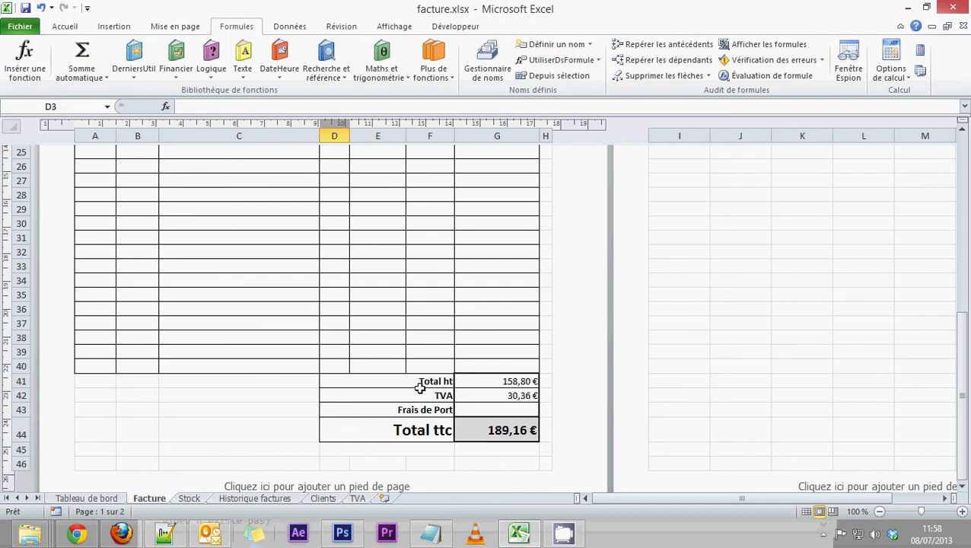
pyautogui.scroll(9, 420, 388)
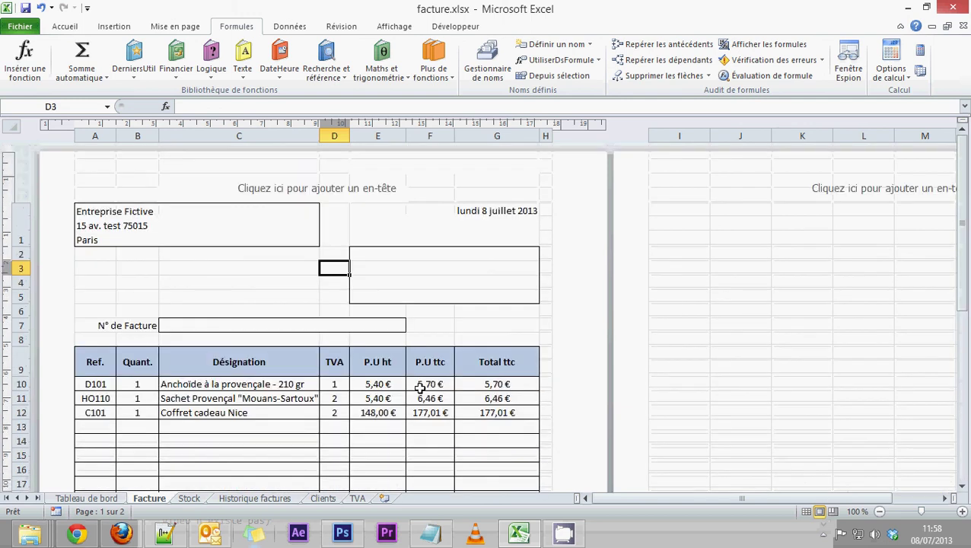
pyautogui.click(452, 323)
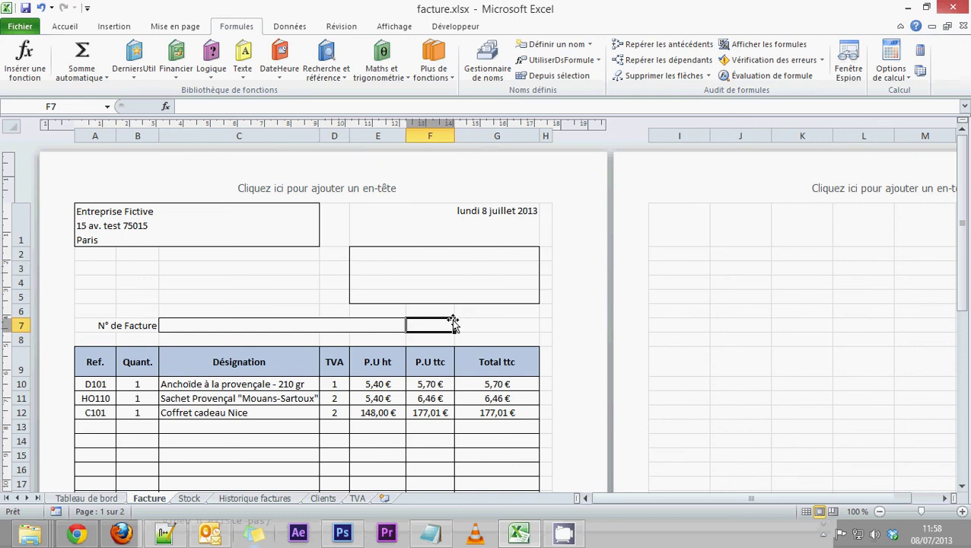
pyautogui.click(451, 311)
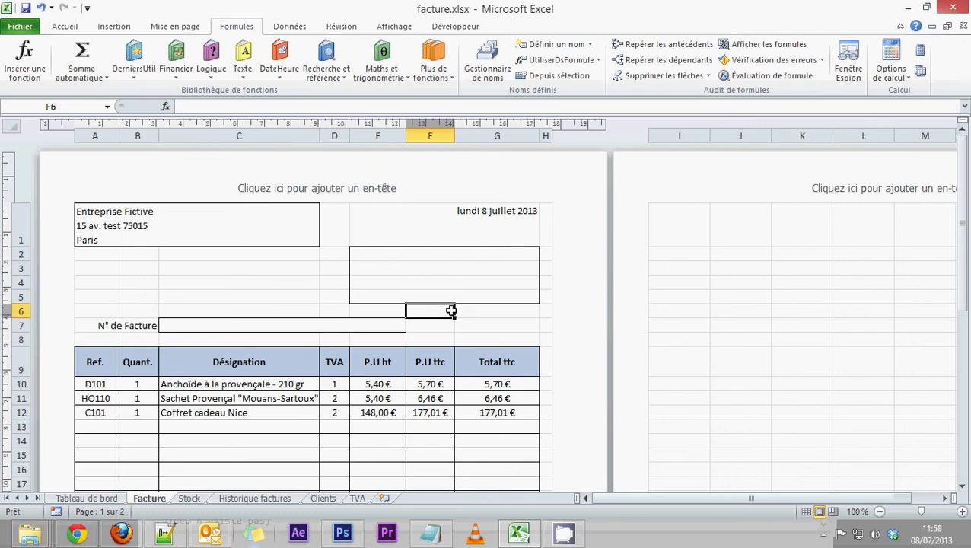